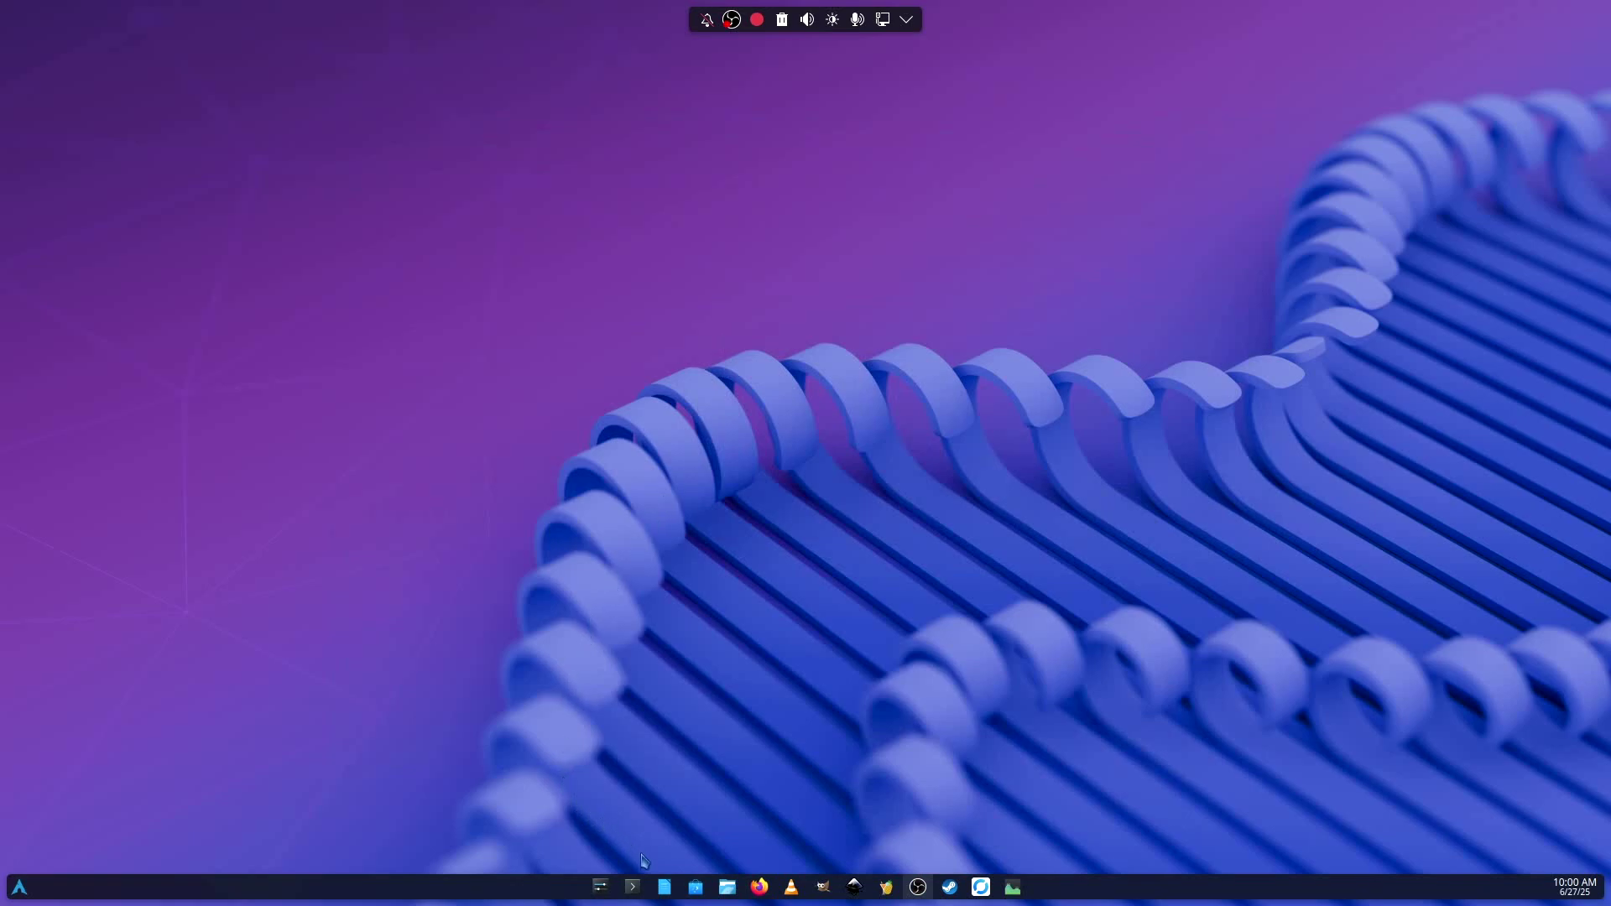
Run hyfetch in a terminal, enlarge the text twice, then close the terminal.
{"action": "left_click", "coordinate": [633, 888]}
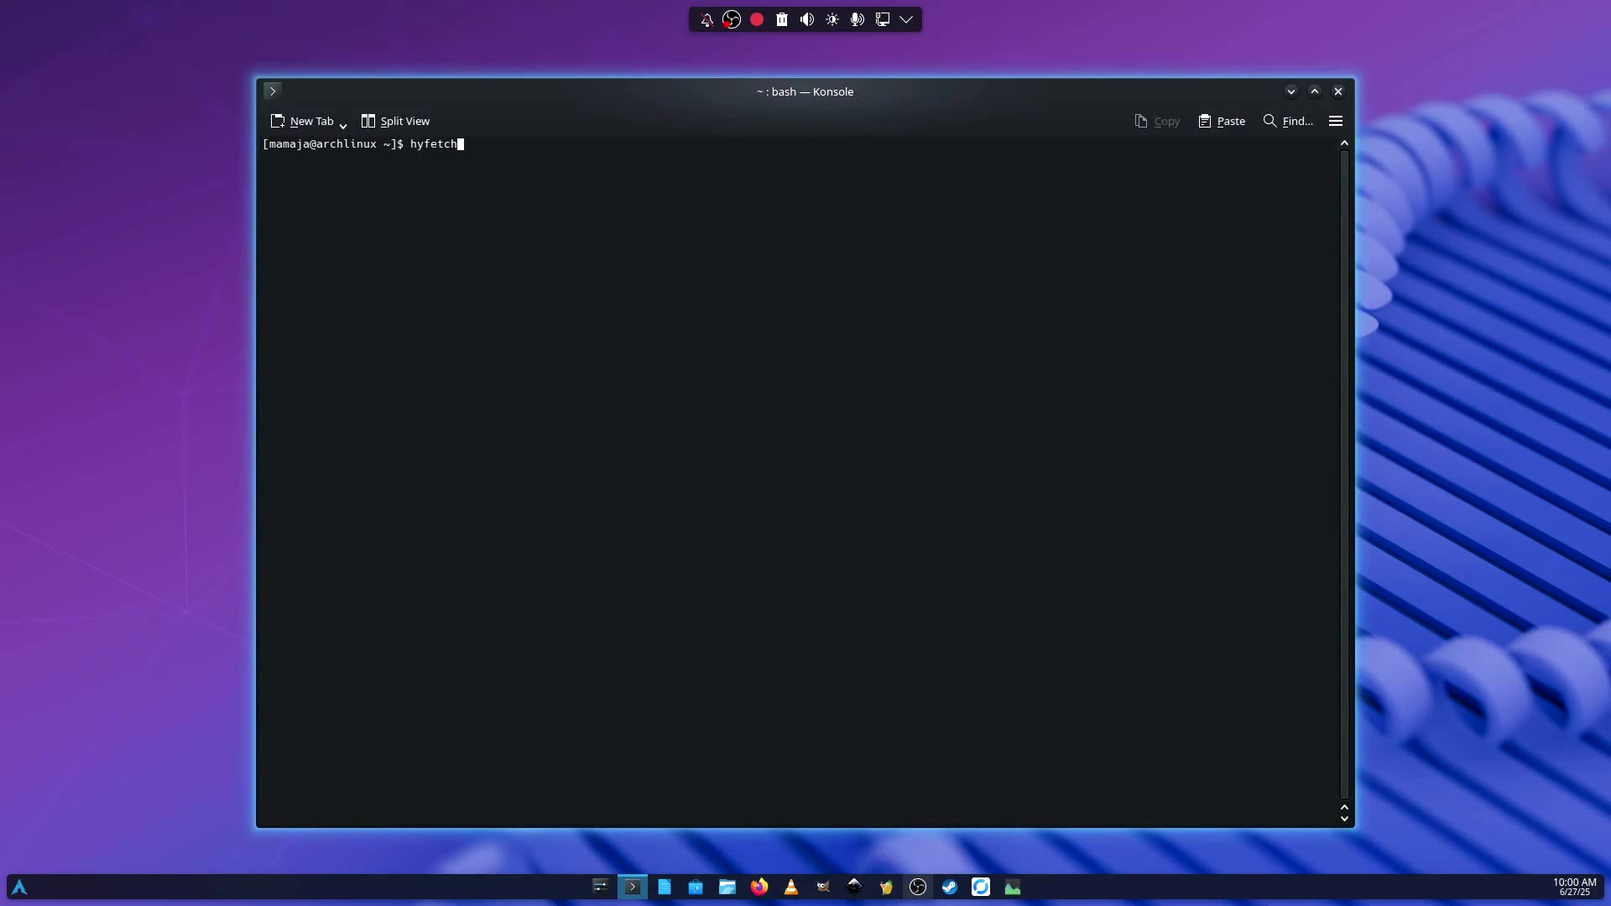
{"action": "type", "text": "hyfetch"}
{"action": "key", "text": "Return"}
{"action": "key", "text": "ctrl+plus"}
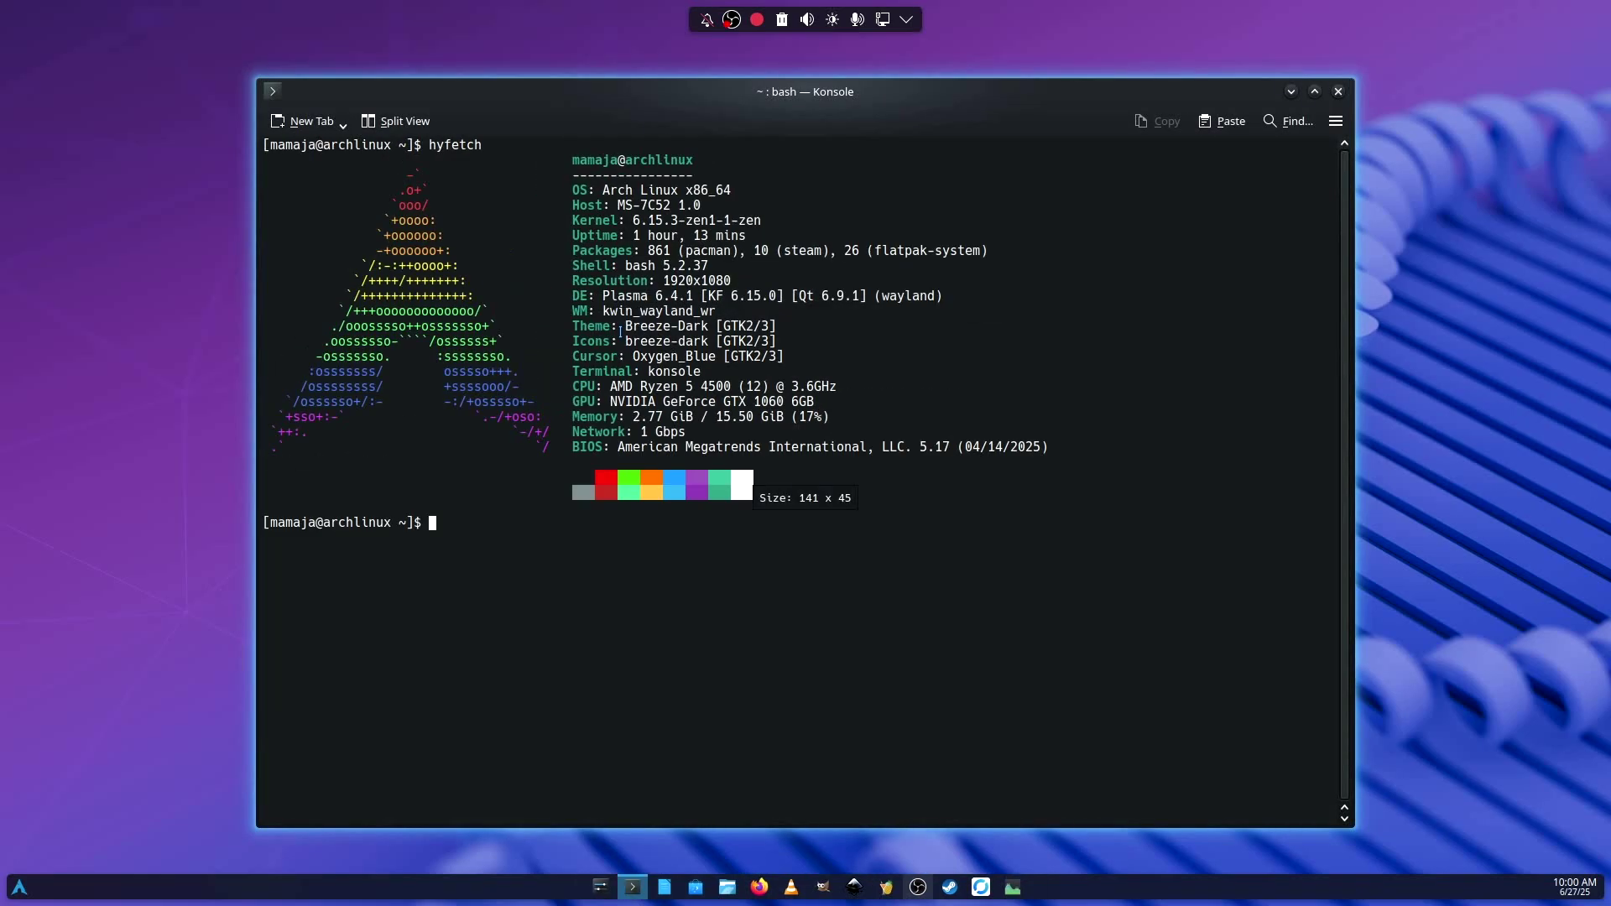
{"action": "key", "text": "ctrl+plus"}
{"action": "key", "text": "ctrl+plus"}
{"action": "key", "text": "ctrl+plus"}
{"action": "key", "text": "ctrl+plus"}
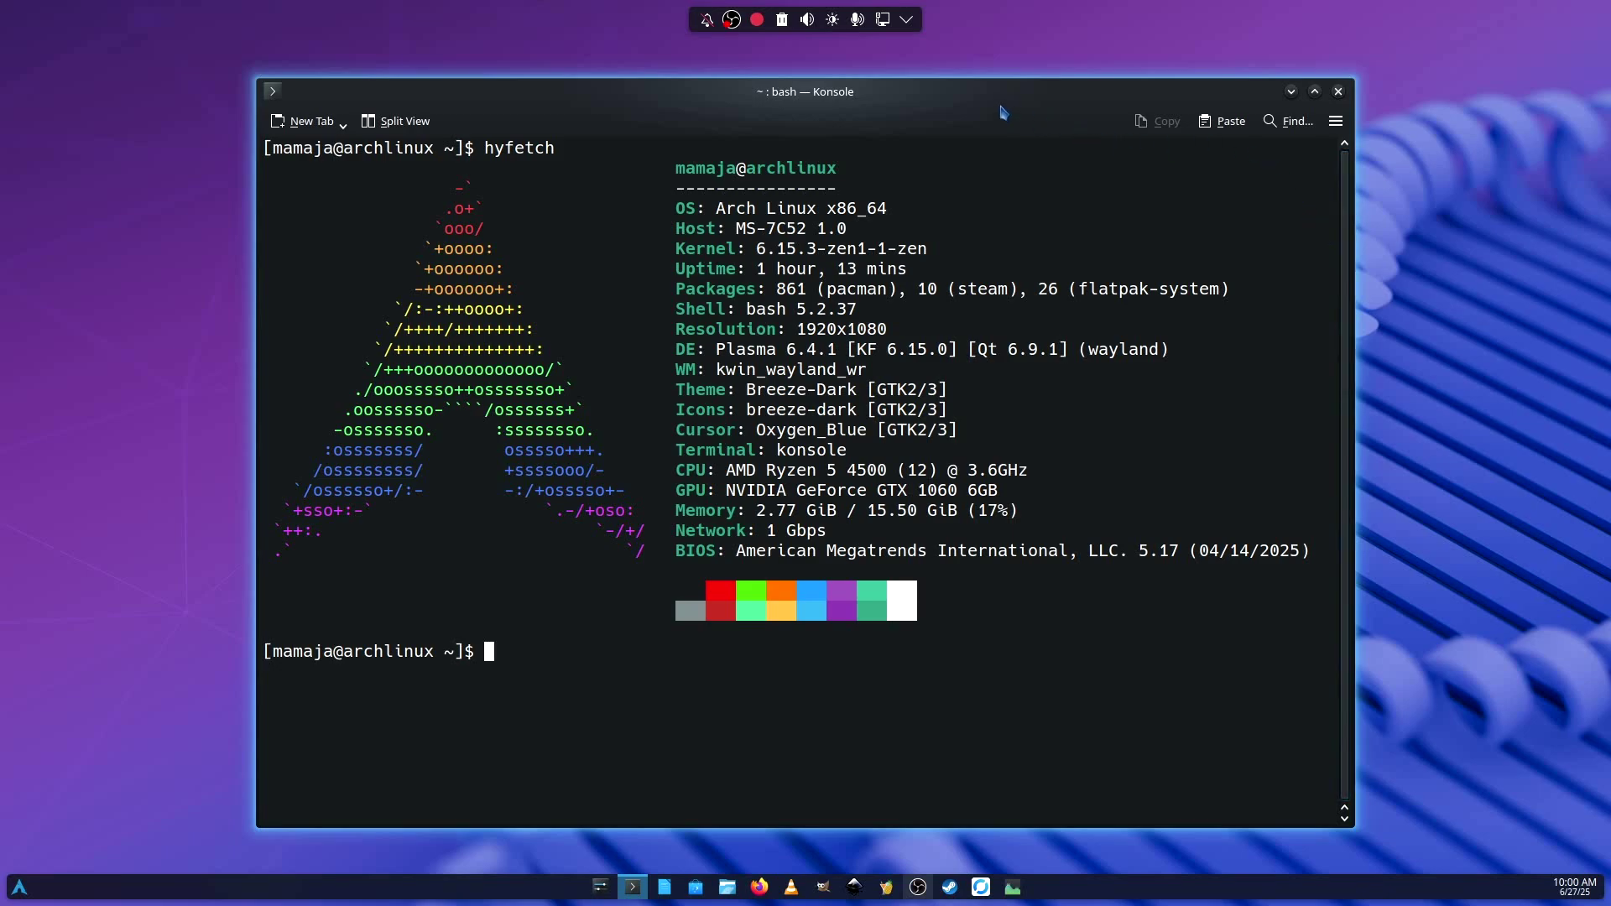
{"action": "left_click", "coordinate": [1339, 91]}
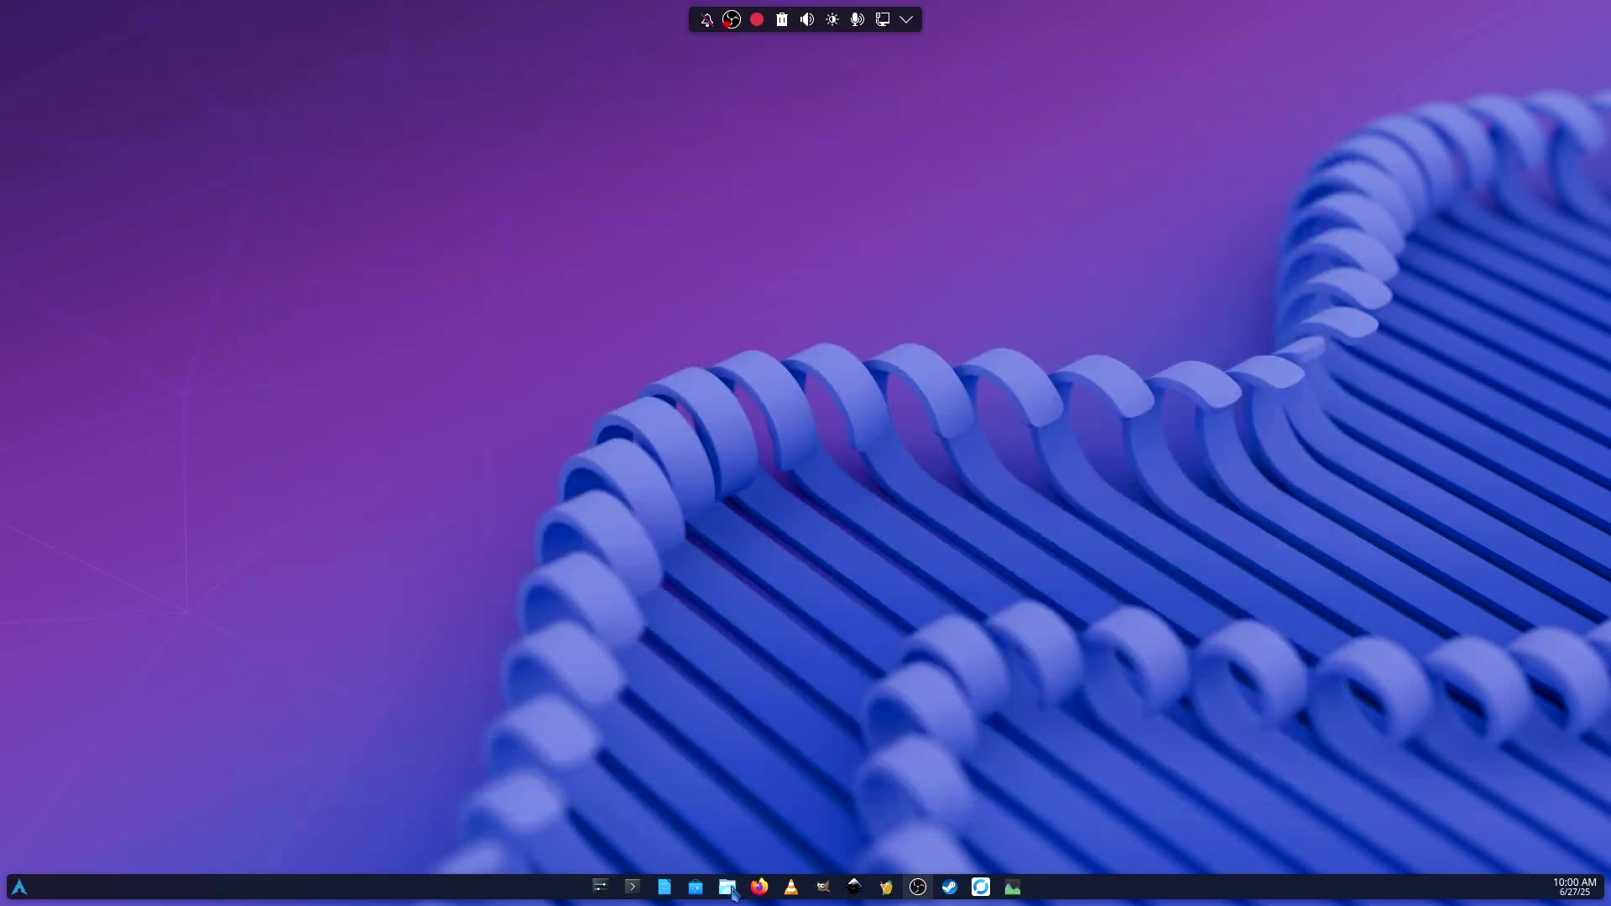
Inspect DaVinci_Resolve_20.0_Linux.zip in Ark, checking the .run installer and instructions file, then close Ark.
{"action": "left_click", "coordinate": [728, 887]}
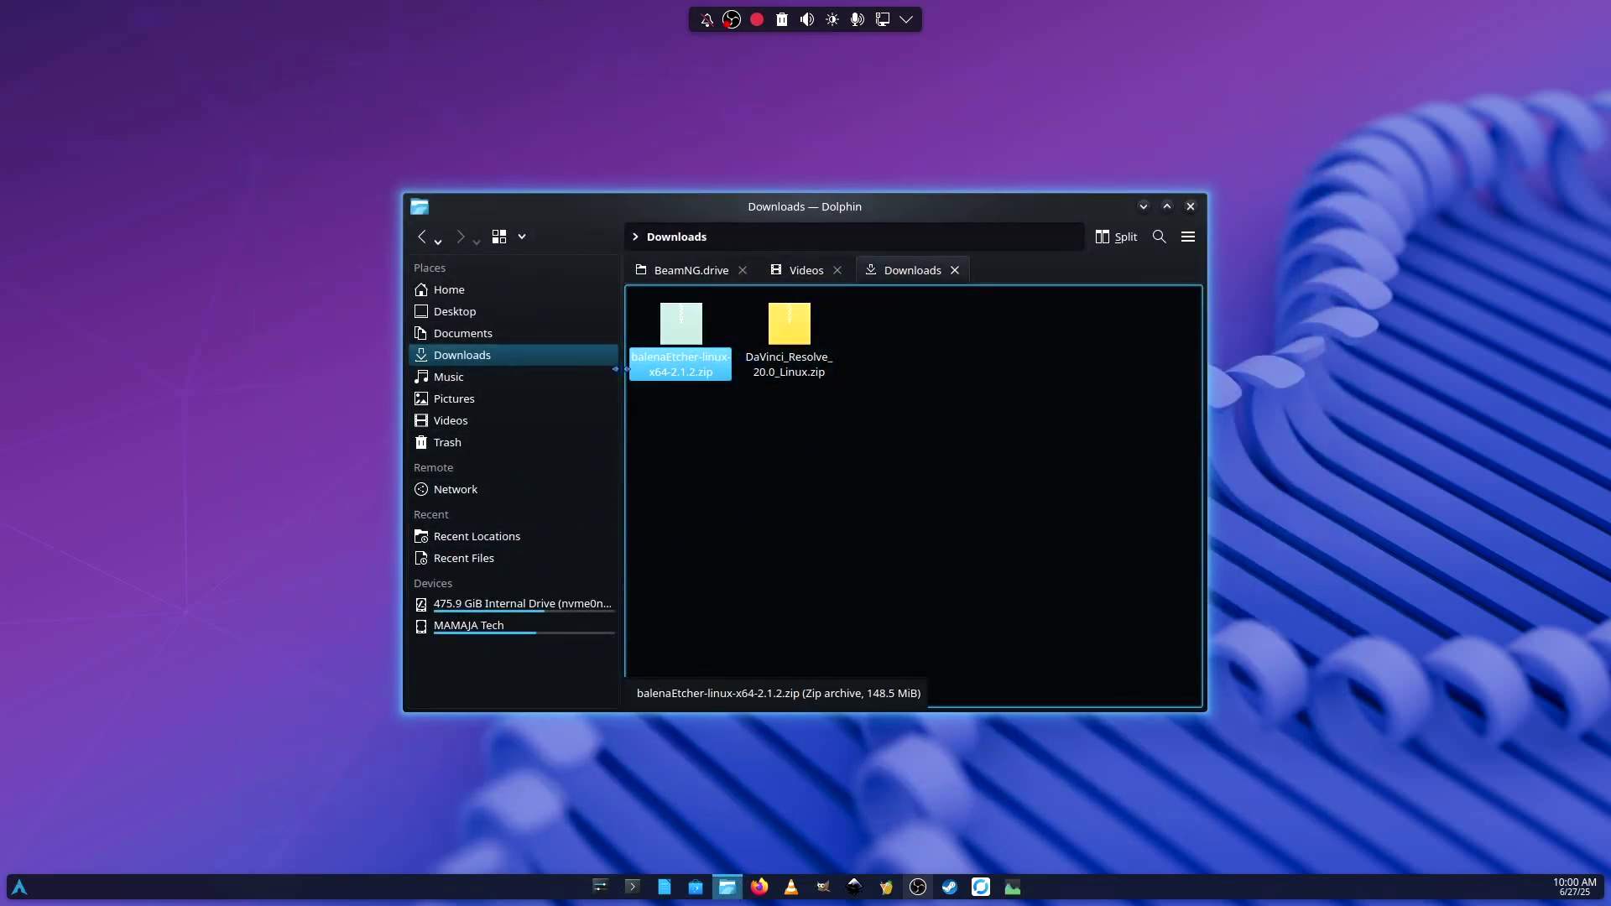
{"action": "left_click", "coordinate": [789, 363]}
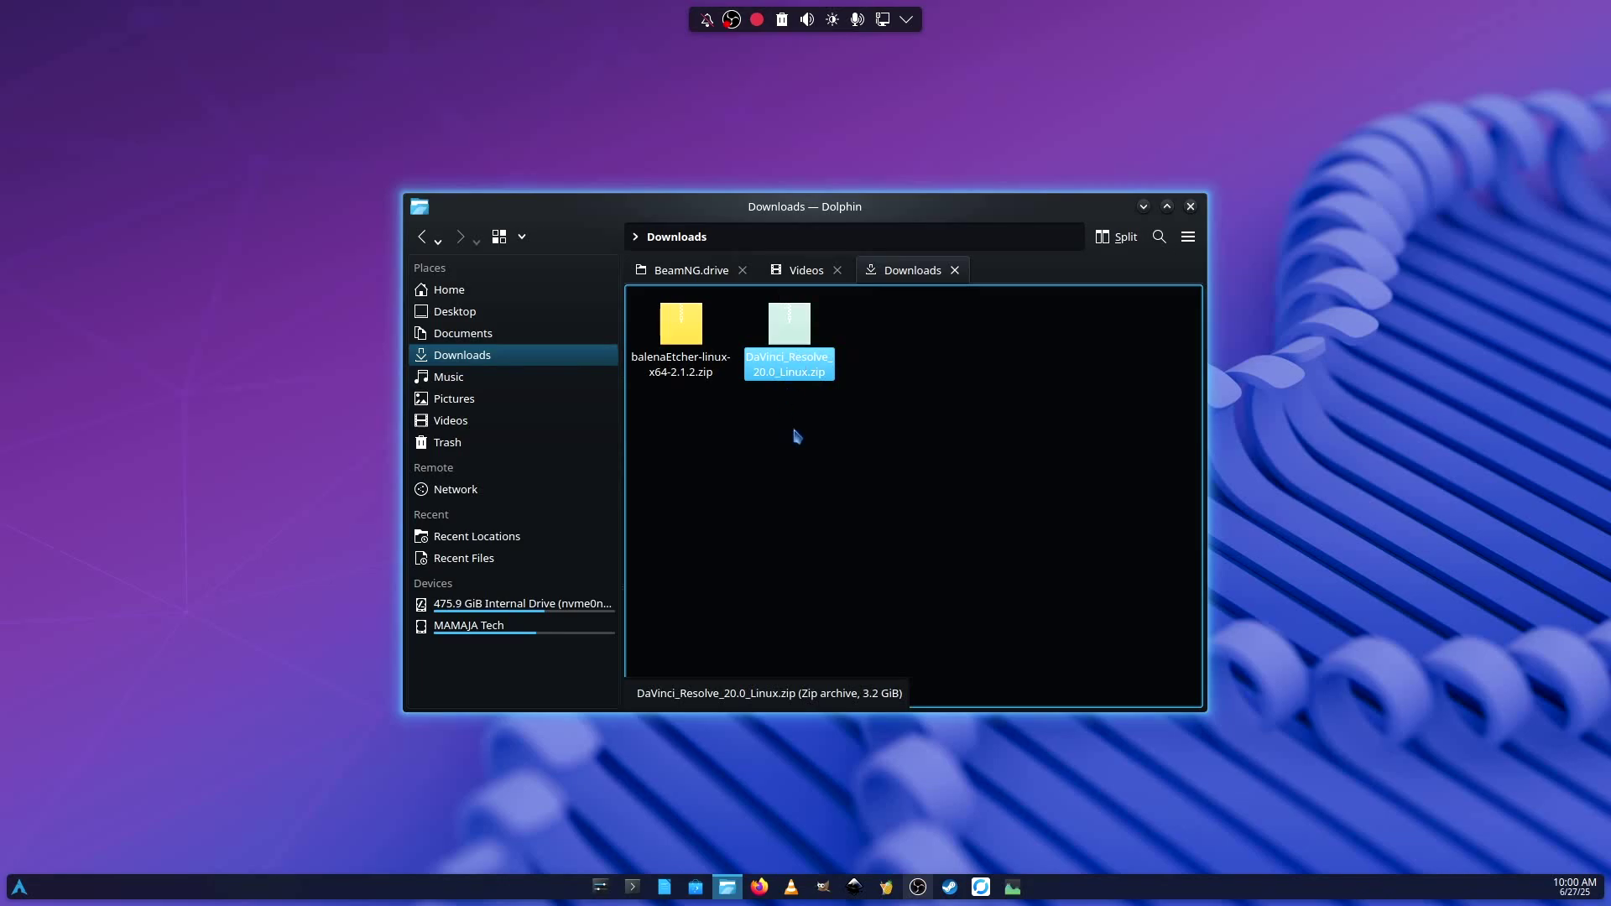
{"action": "double_click", "coordinate": [787, 363]}
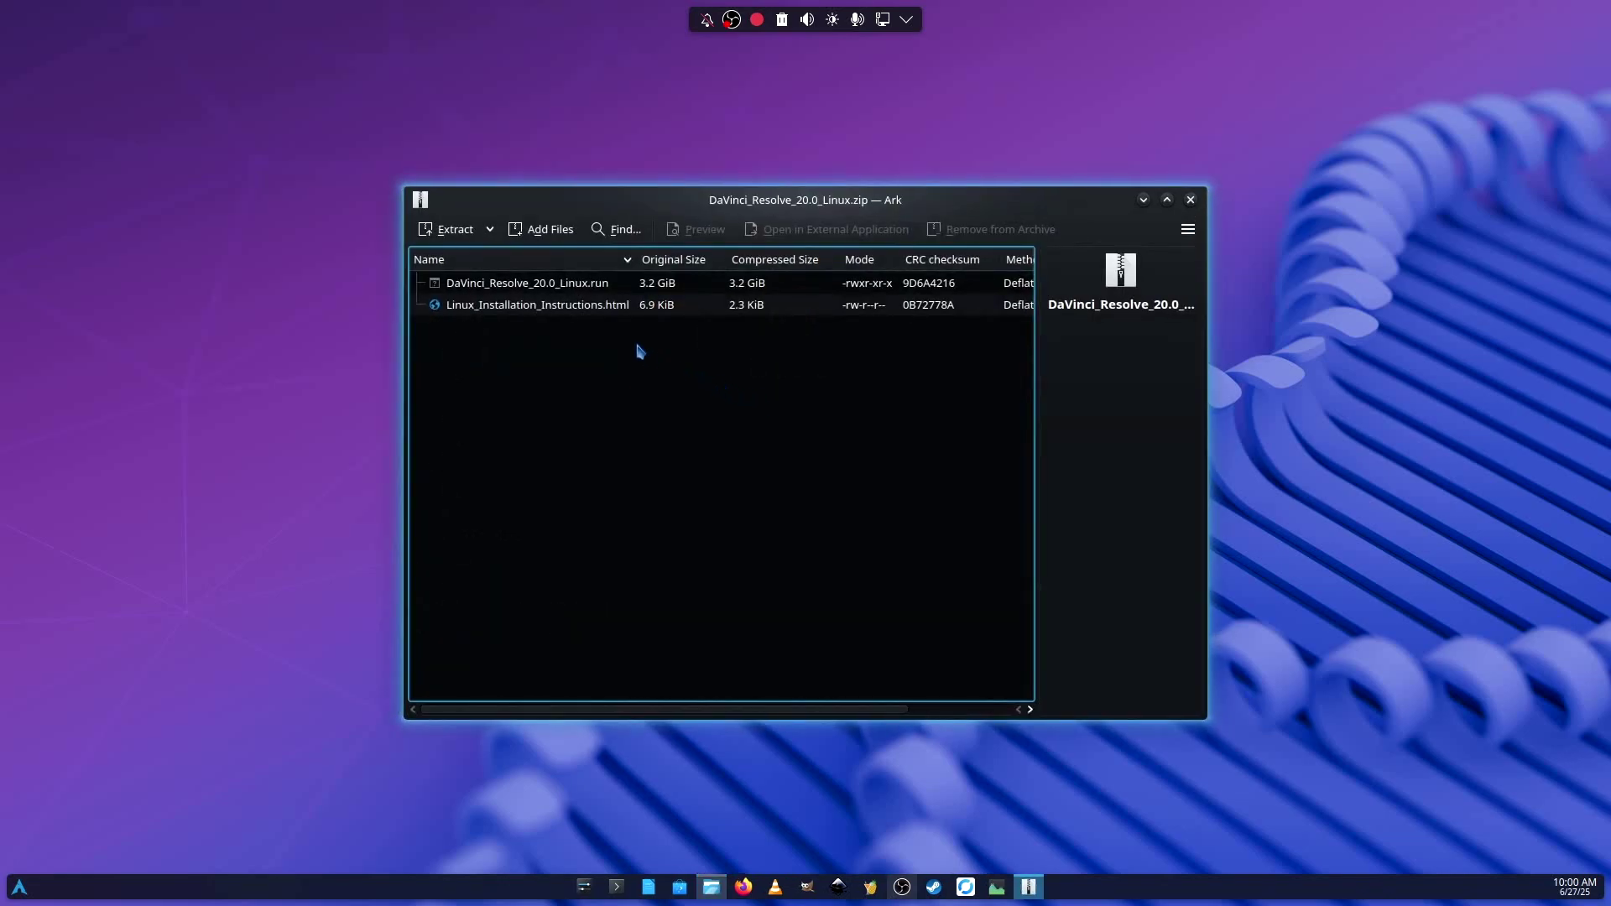
{"action": "left_click", "coordinate": [564, 287]}
{"action": "left_click", "coordinate": [557, 309]}
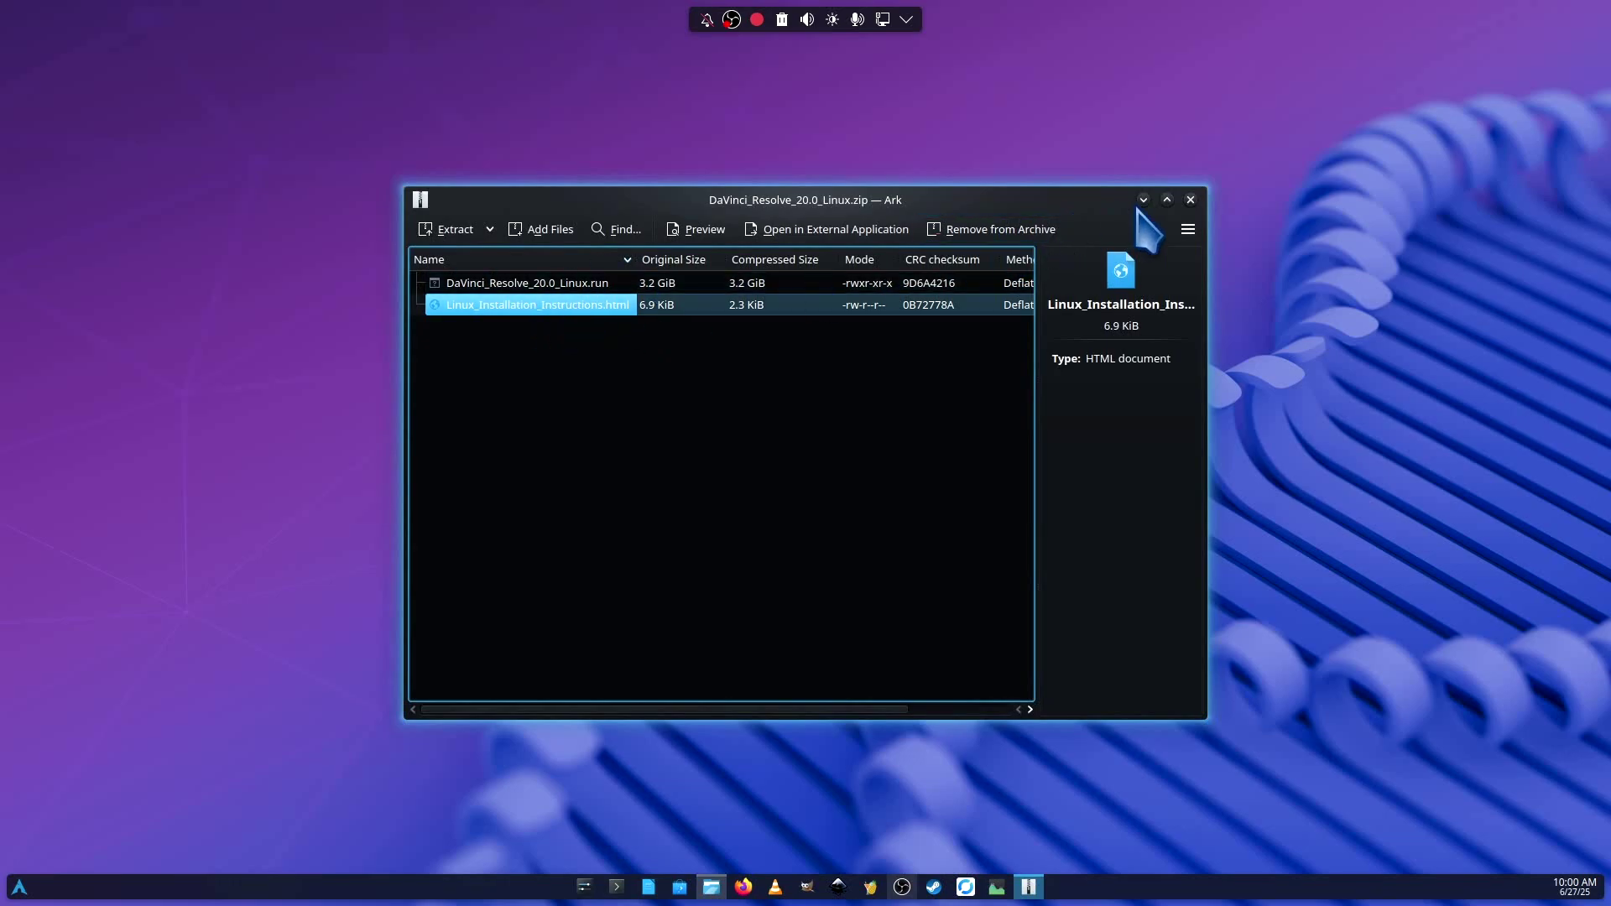
{"action": "left_click_drag", "start_coordinate": [894, 215], "coordinate": [887, 265]}
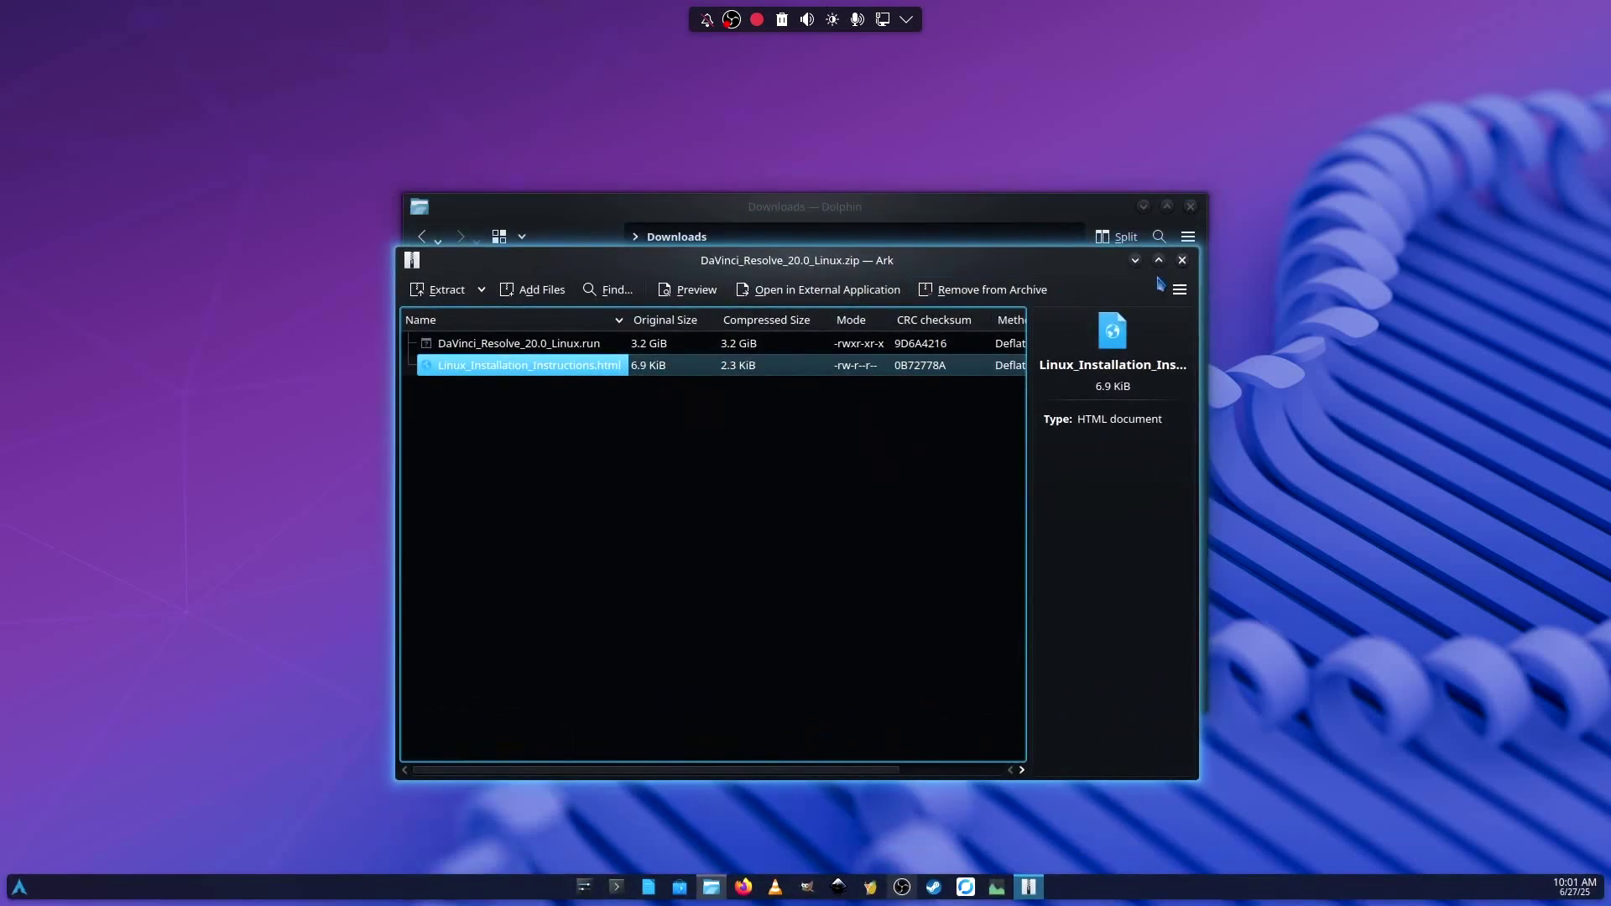
{"action": "left_click", "coordinate": [1183, 257]}
{"action": "left_click", "coordinate": [824, 369]}
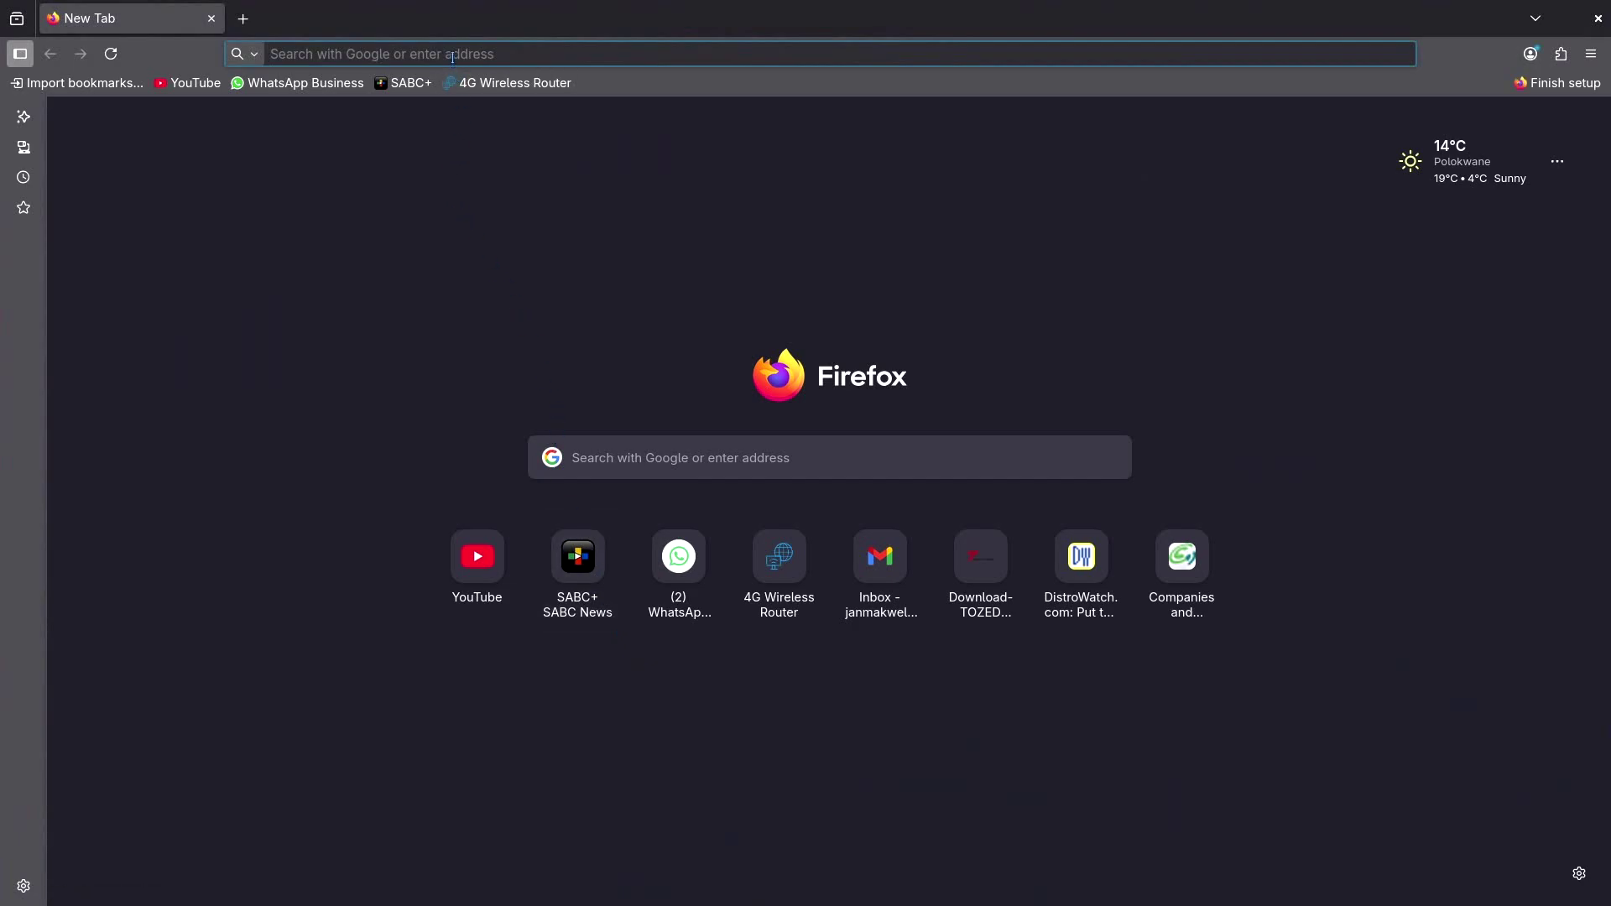
Search Google for 'davicni resolve arch linux' using the address-bar suggestion.
{"action": "left_click", "coordinate": [547, 54]}
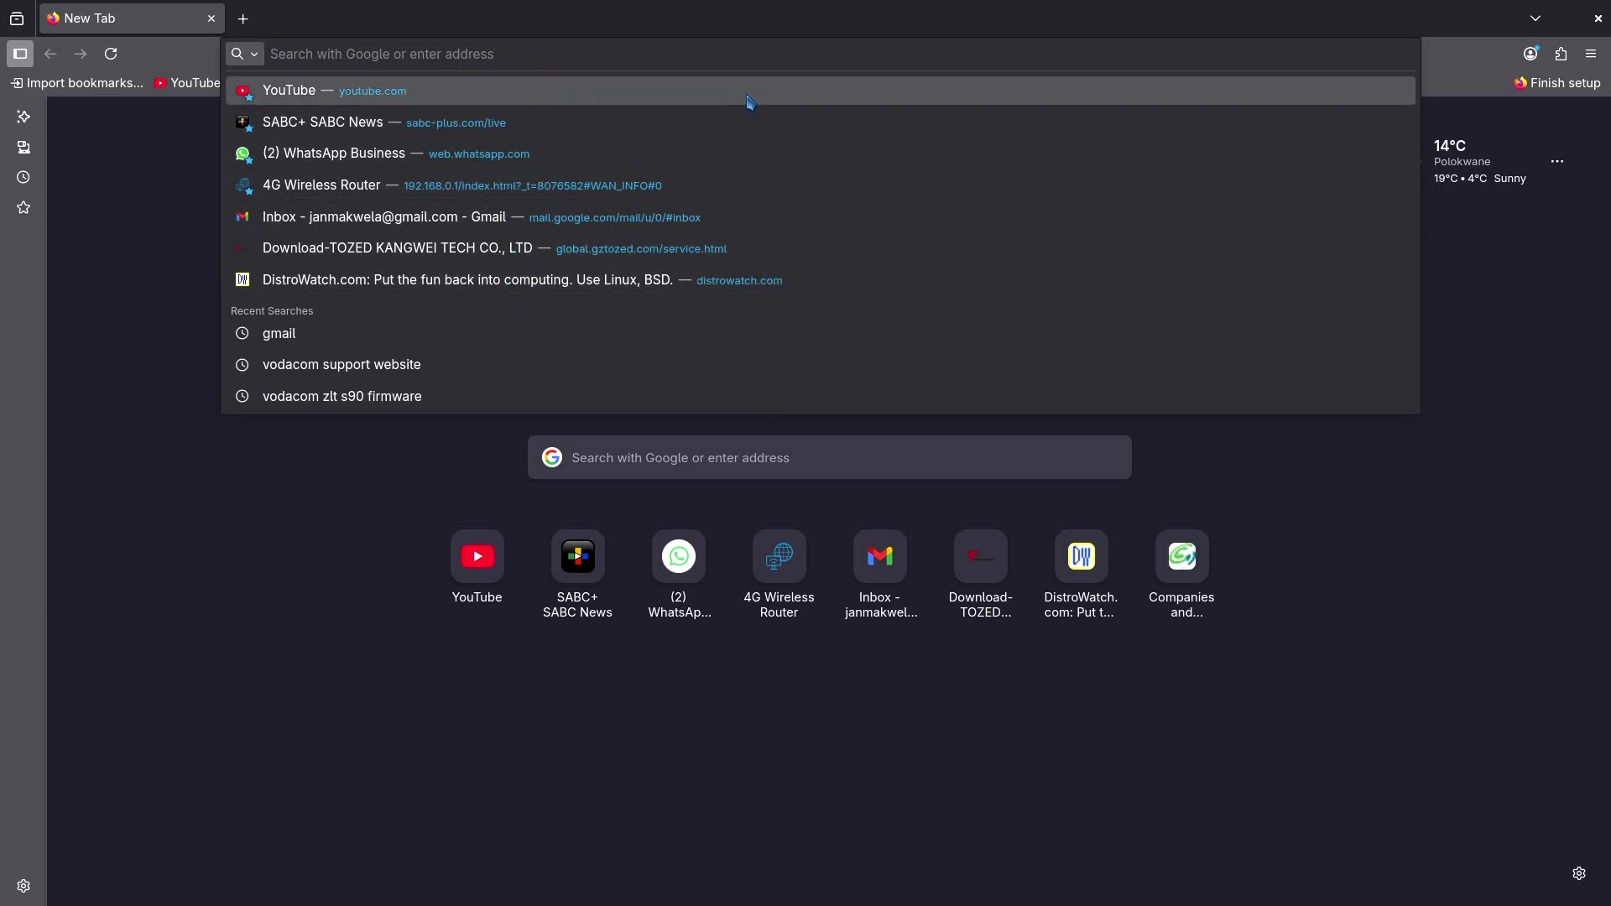
{"action": "type", "text": "da"}
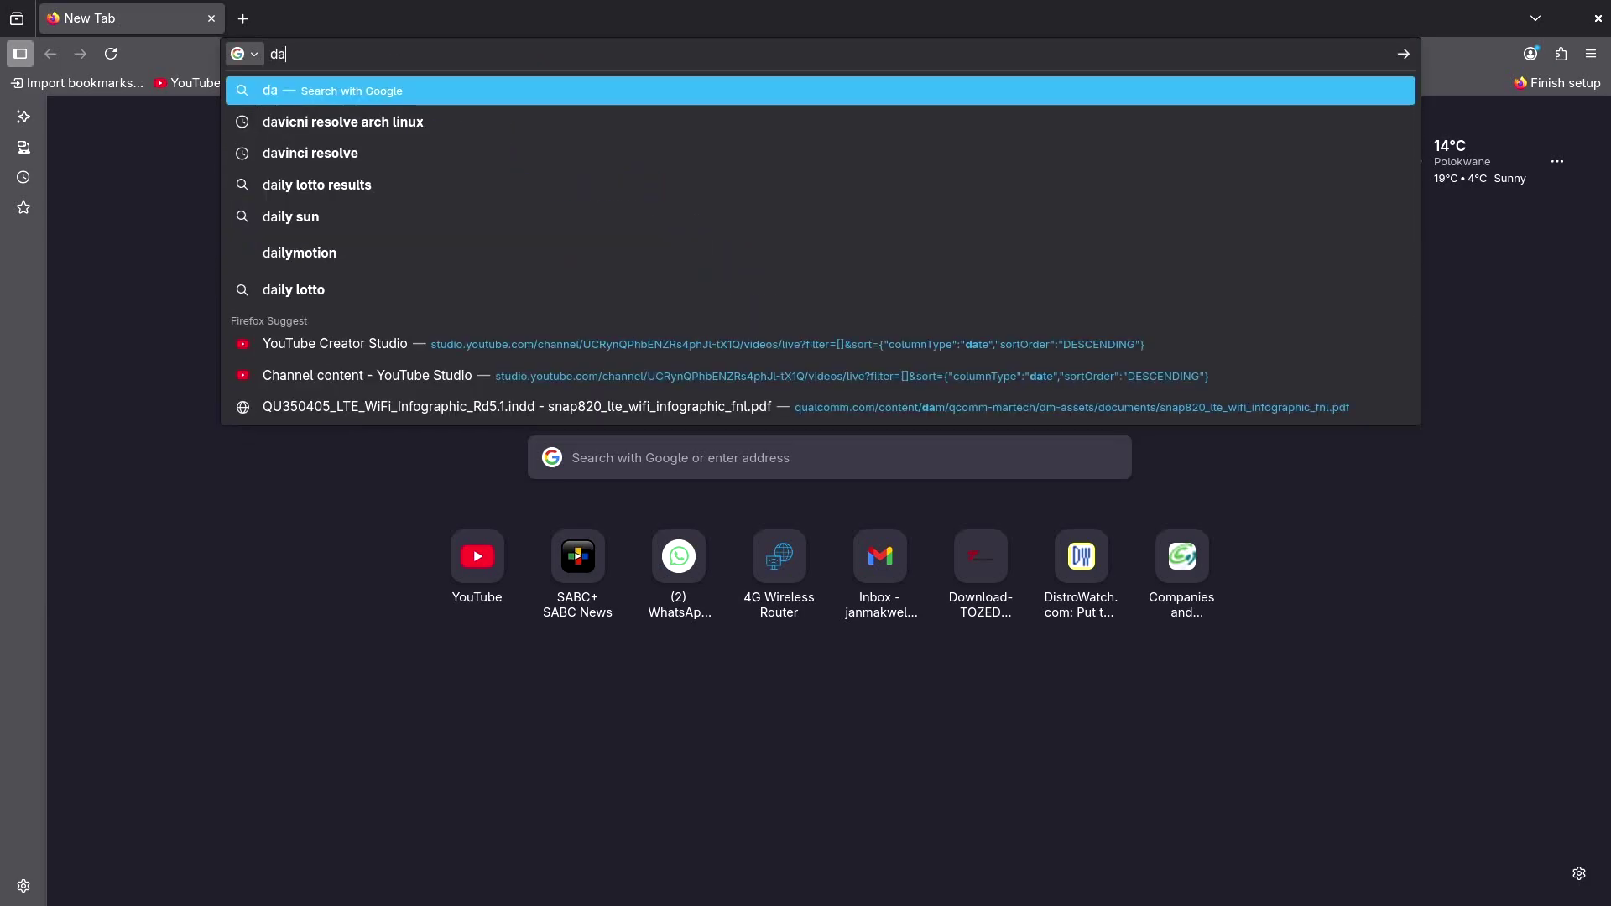
{"action": "key", "text": "Down"}
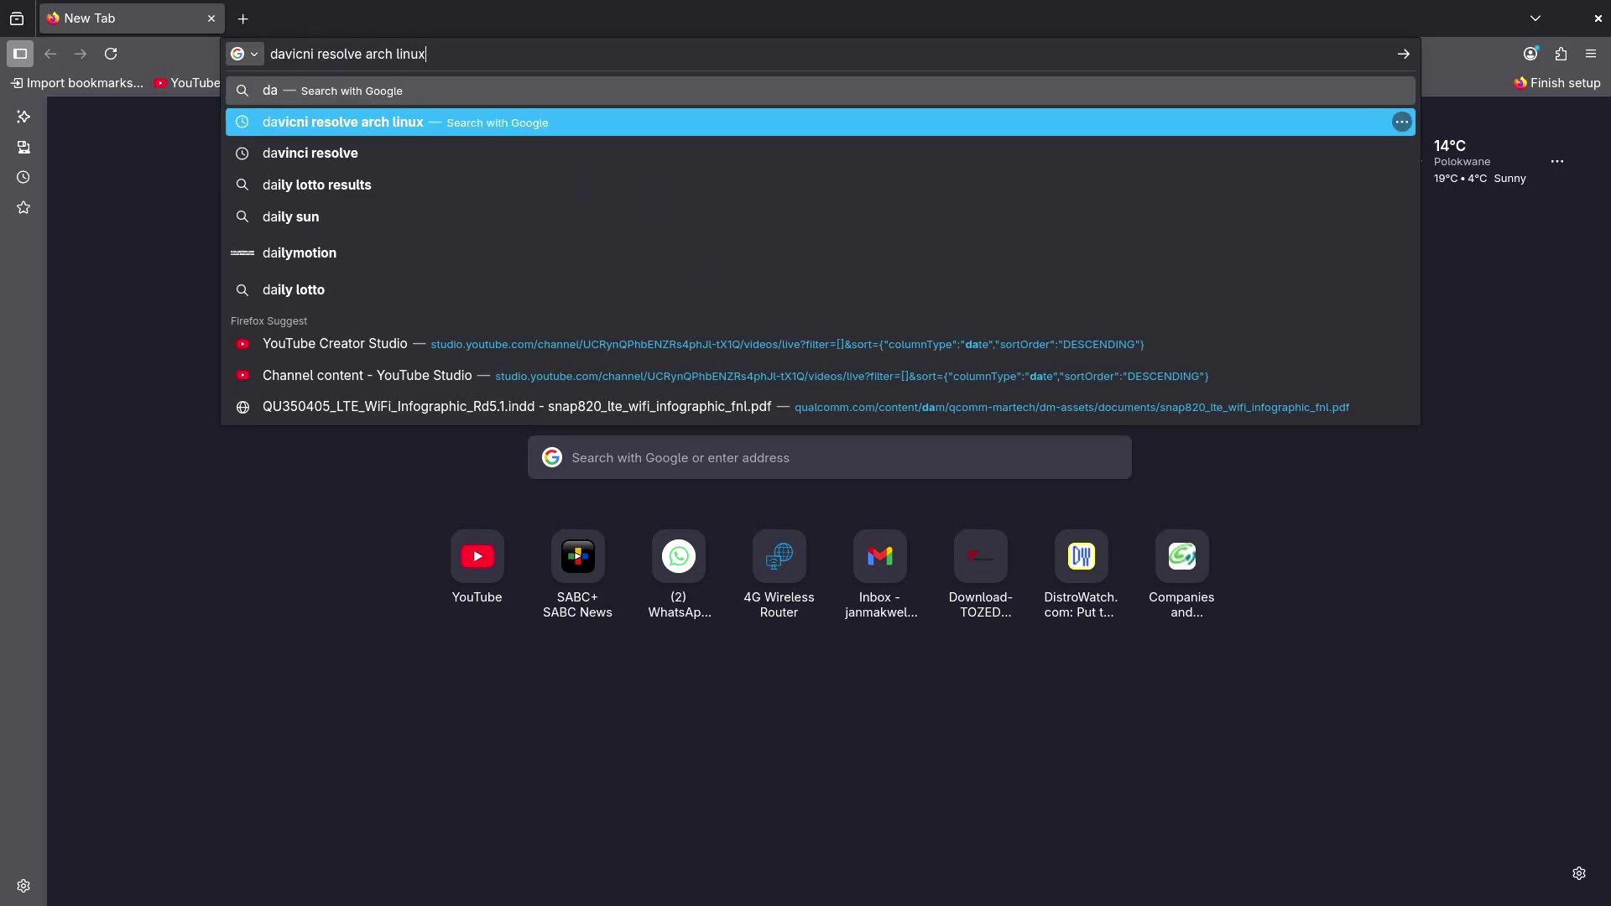
{"action": "key", "text": "Return"}
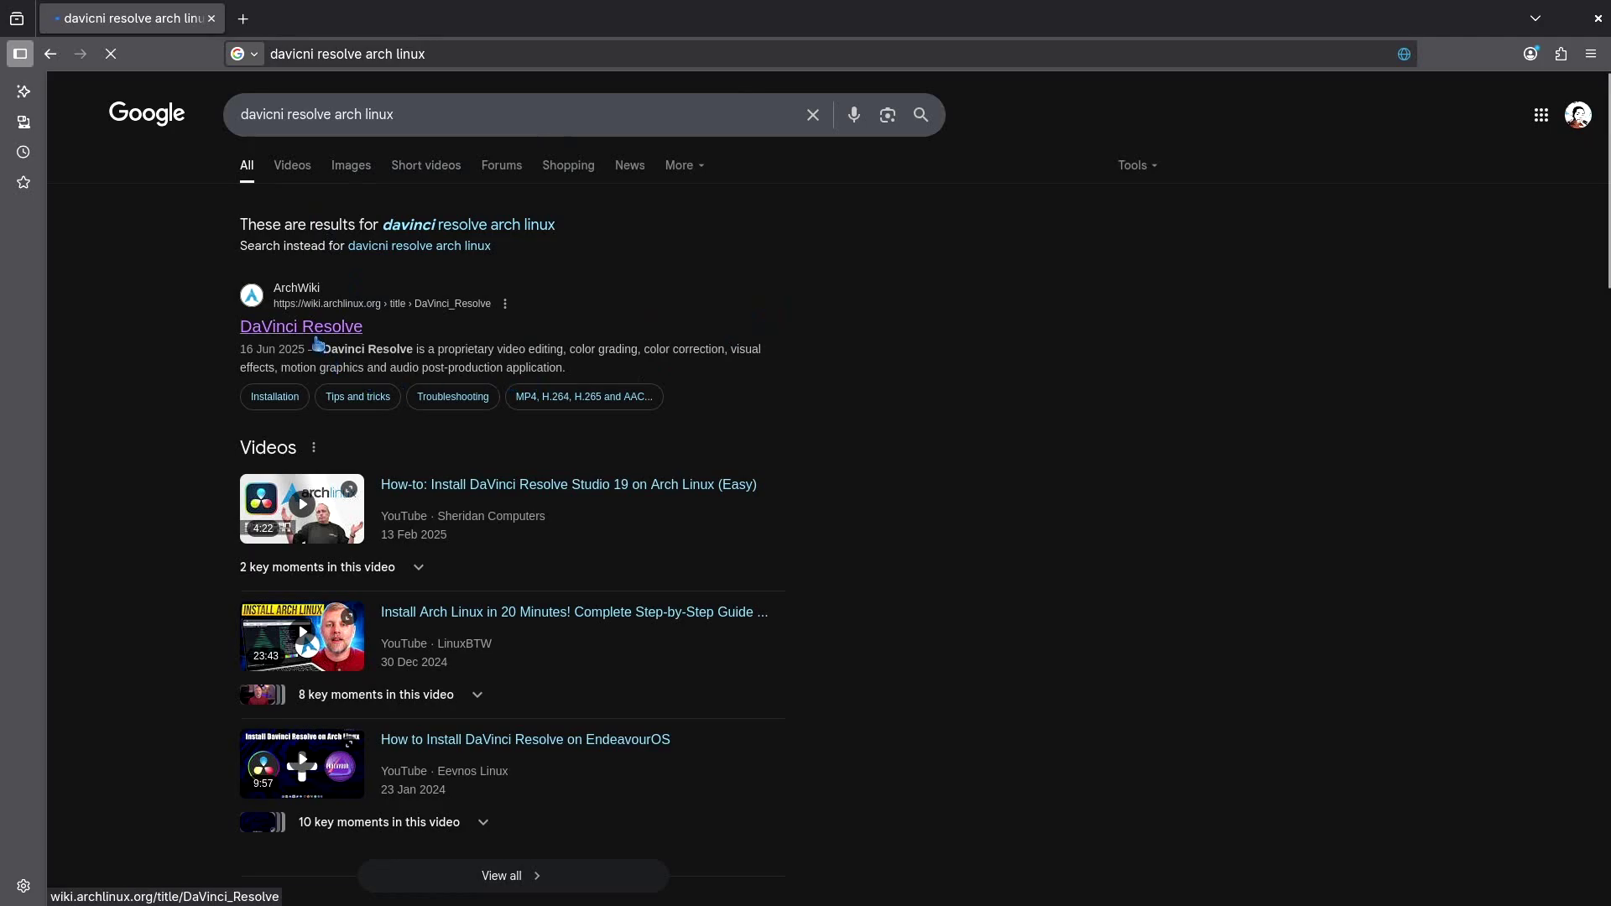
Open the ArchWiki DaVinci Resolve article and scroll through its Installation notes and driver tables.
{"action": "left_click", "coordinate": [317, 342]}
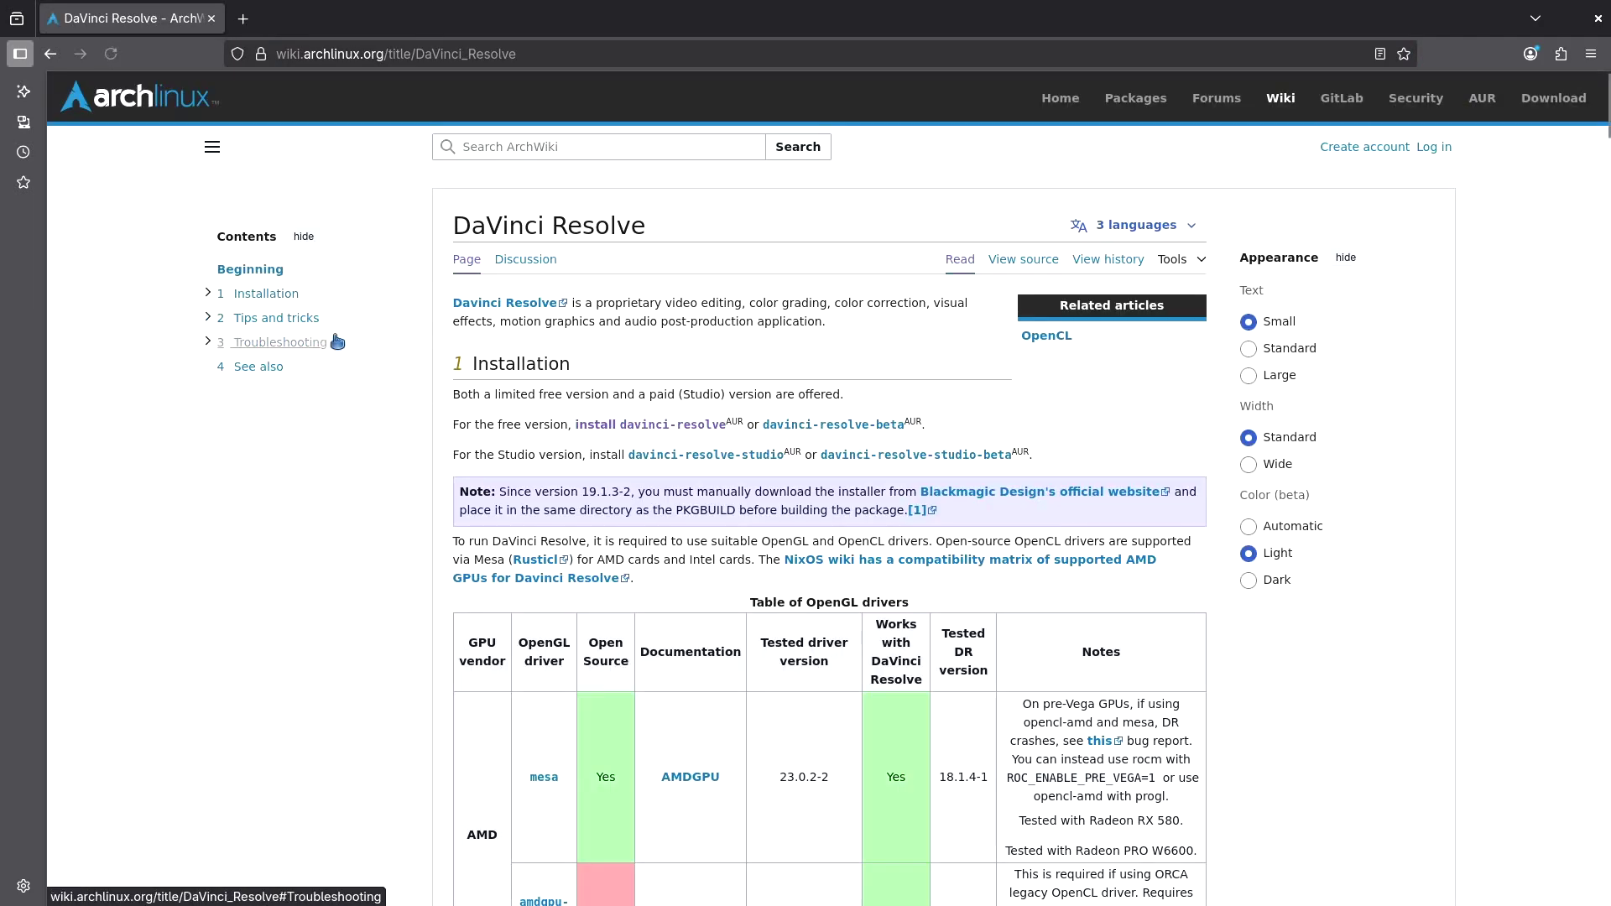
{"action": "scroll", "coordinate": [658, 298], "scroll_direction": "down", "scroll_amount": 8}
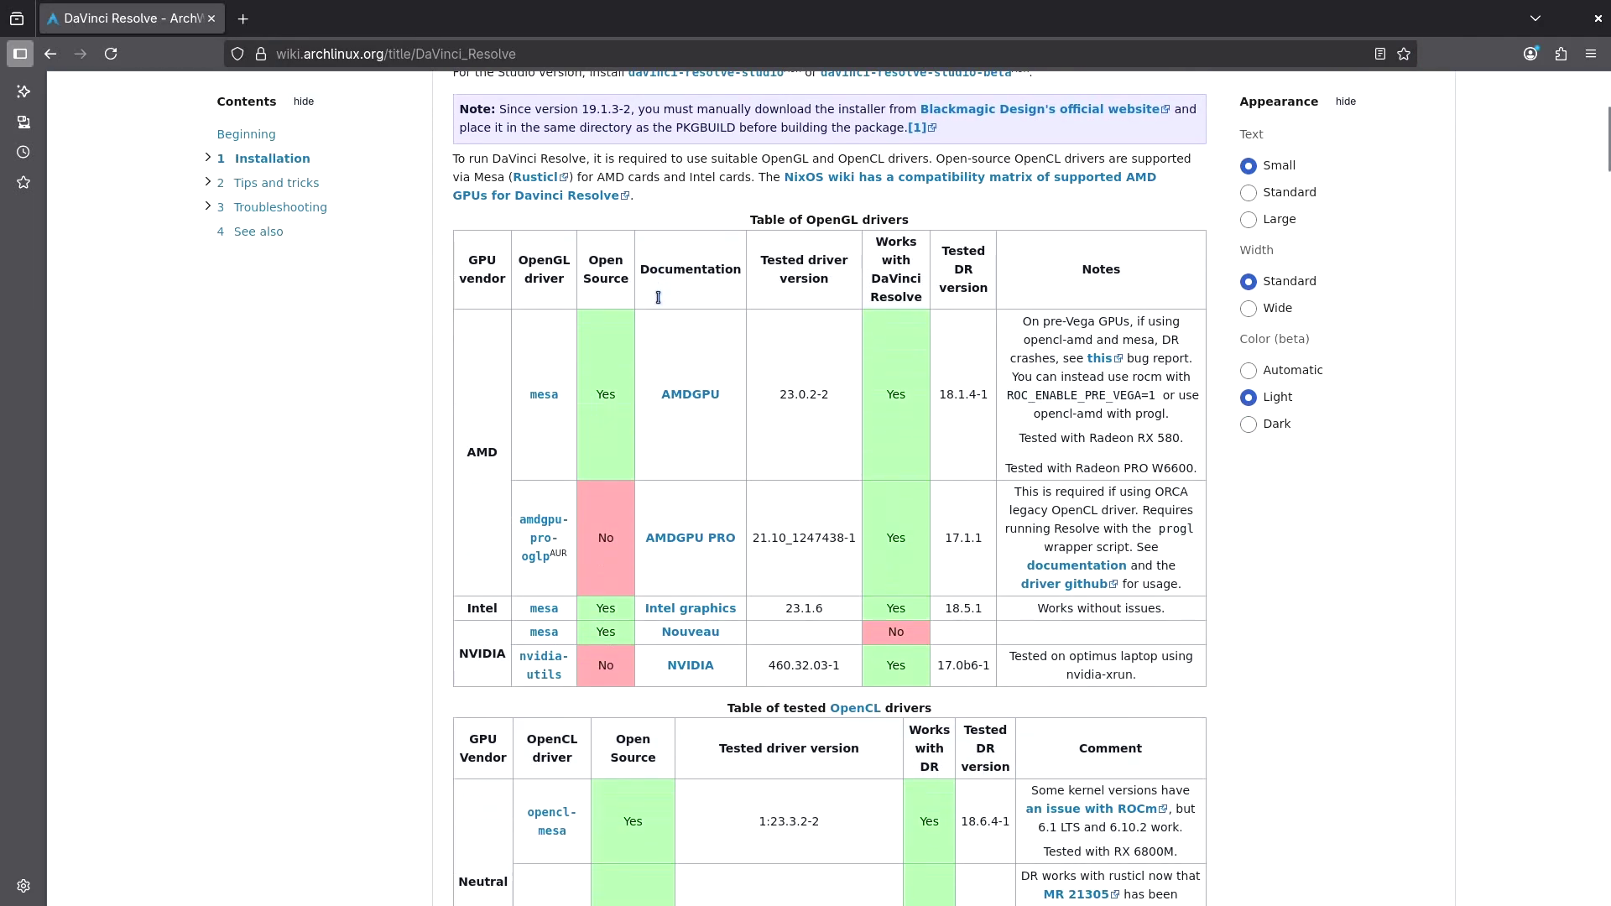
{"action": "scroll", "coordinate": [662, 306], "scroll_direction": "up", "scroll_amount": 2}
{"action": "scroll", "coordinate": [662, 305], "scroll_direction": "up", "scroll_amount": 6}
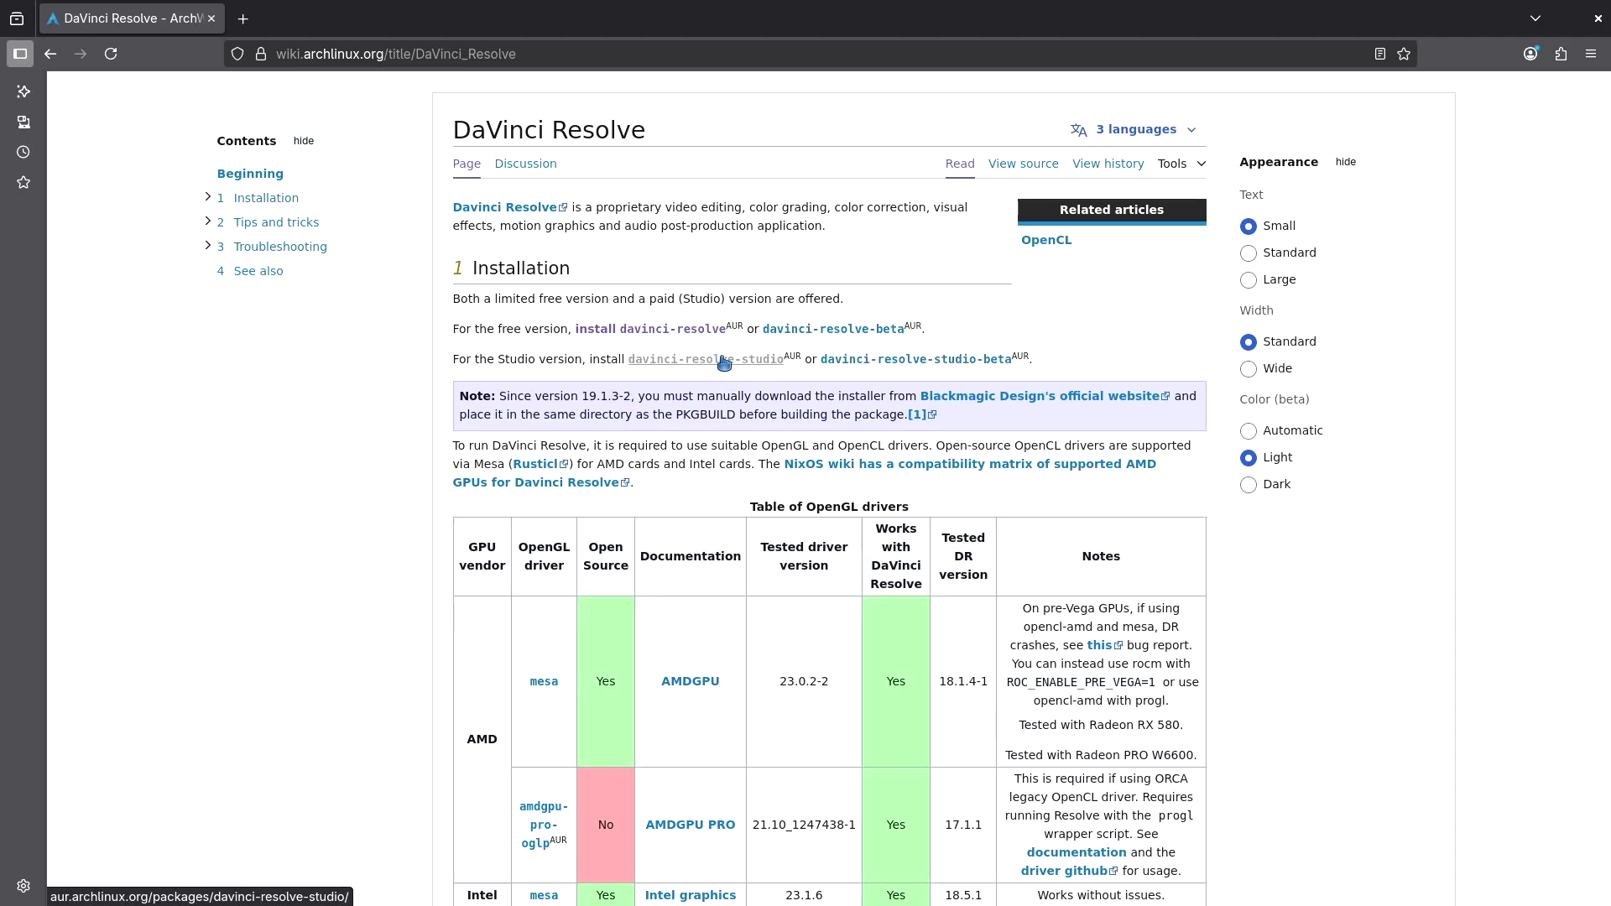
{"action": "scroll", "coordinate": [723, 363], "scroll_direction": "down", "scroll_amount": 7}
{"action": "scroll", "coordinate": [723, 363], "scroll_direction": "up", "scroll_amount": 8}
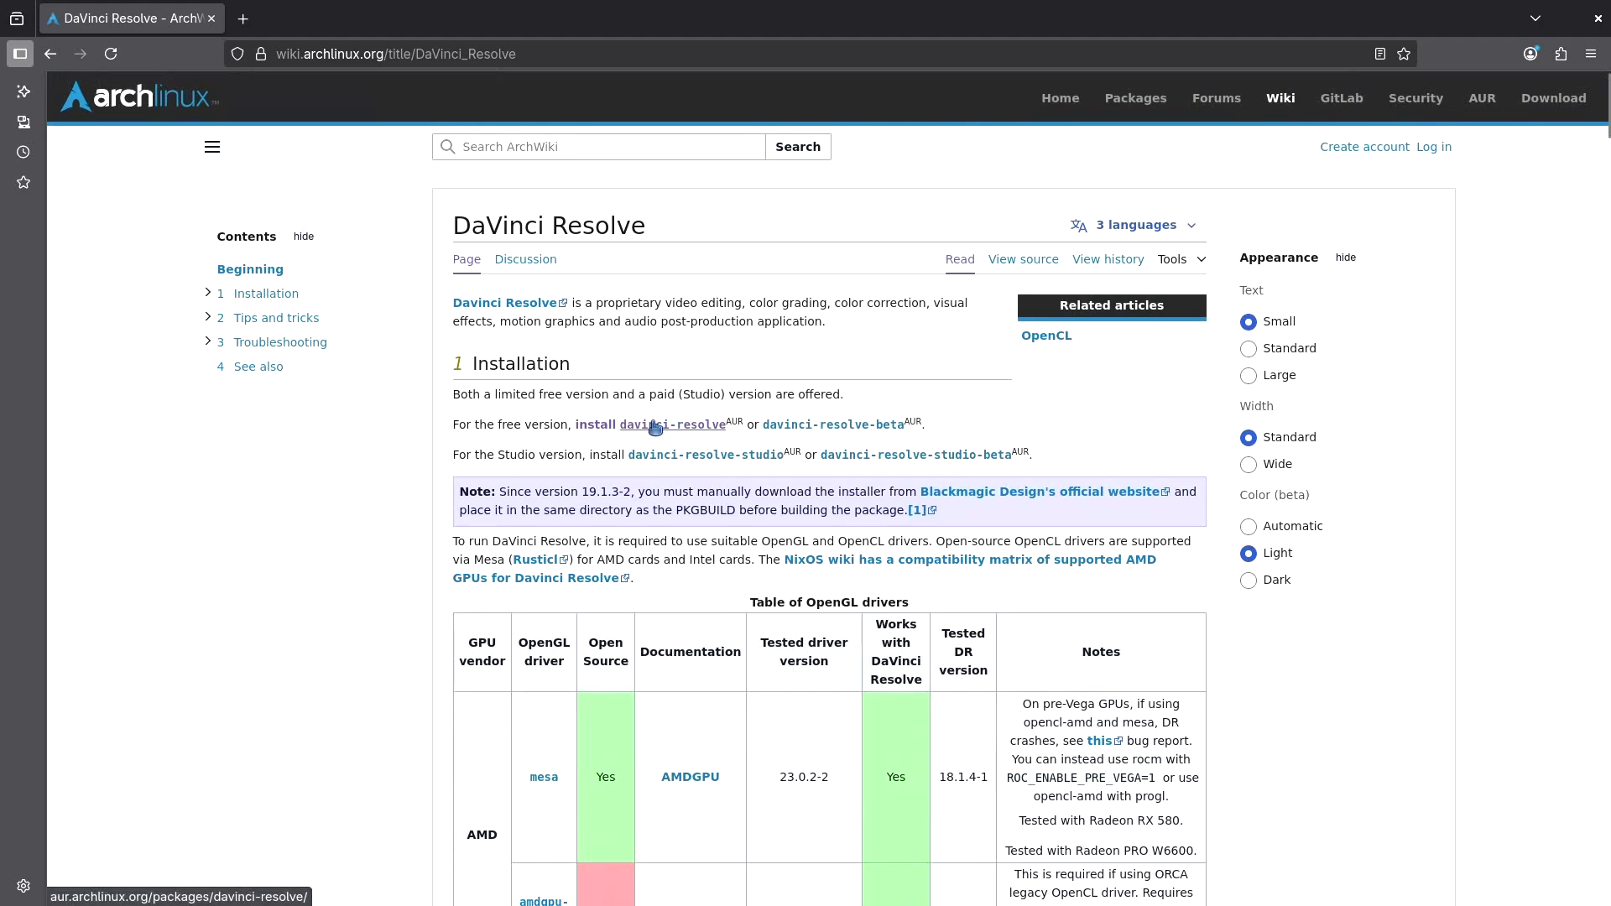
Follow the wiki's davinci-resolve link to the AUR 20.0-1 package page and skim it.
{"action": "left_click", "coordinate": [655, 428]}
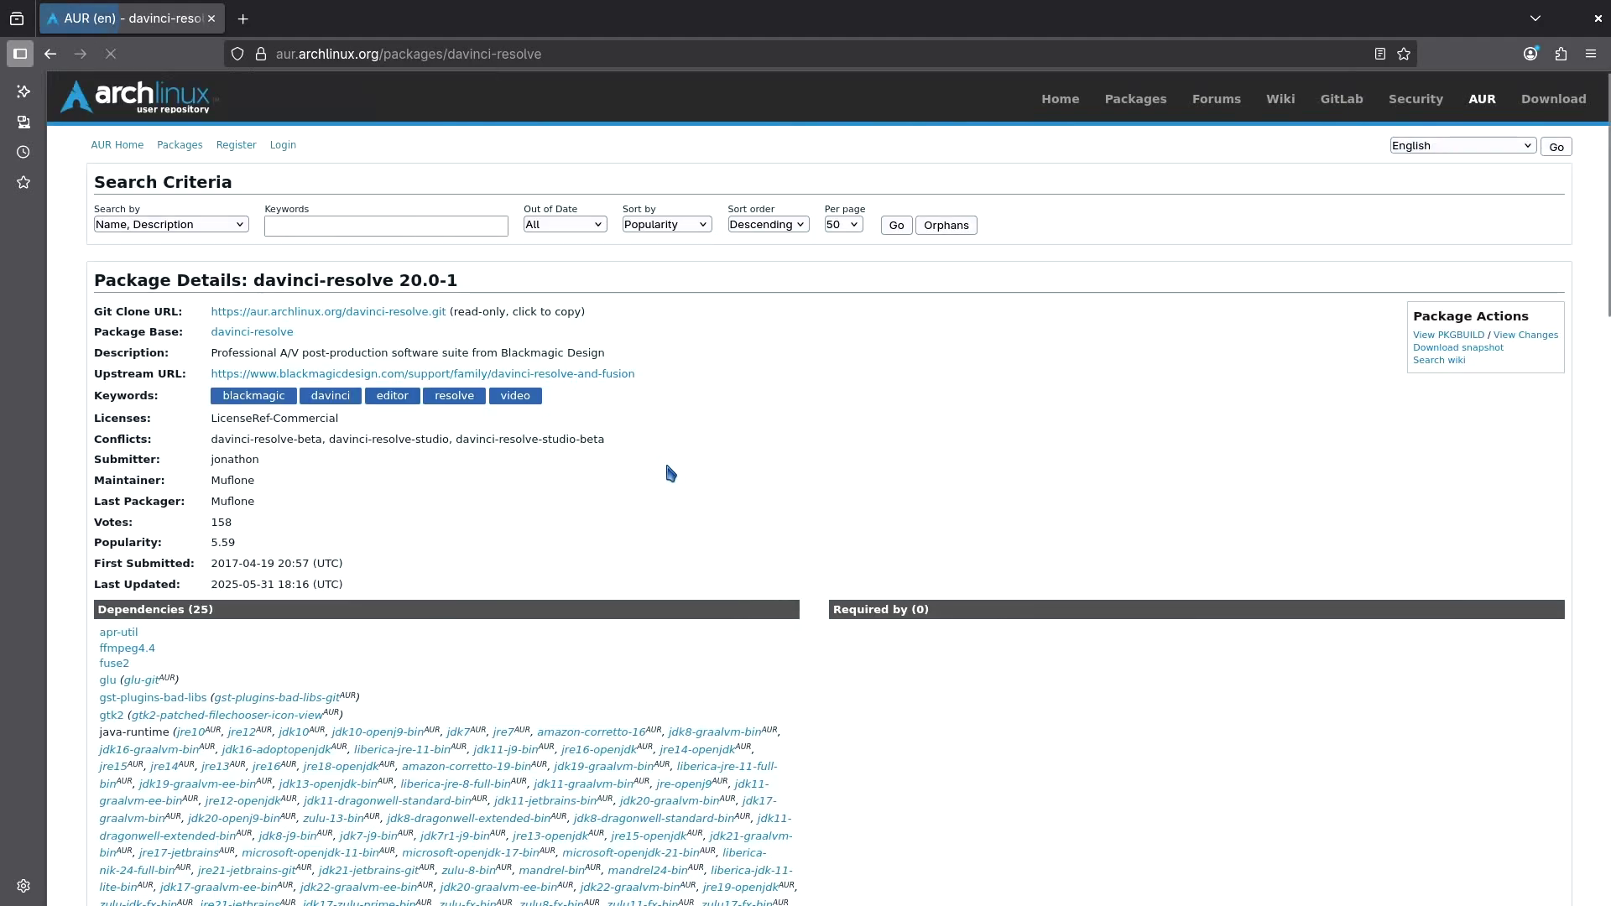
{"action": "scroll", "coordinate": [668, 467], "scroll_direction": "down", "scroll_amount": 3}
{"action": "scroll", "coordinate": [663, 467], "scroll_direction": "up", "scroll_amount": 3}
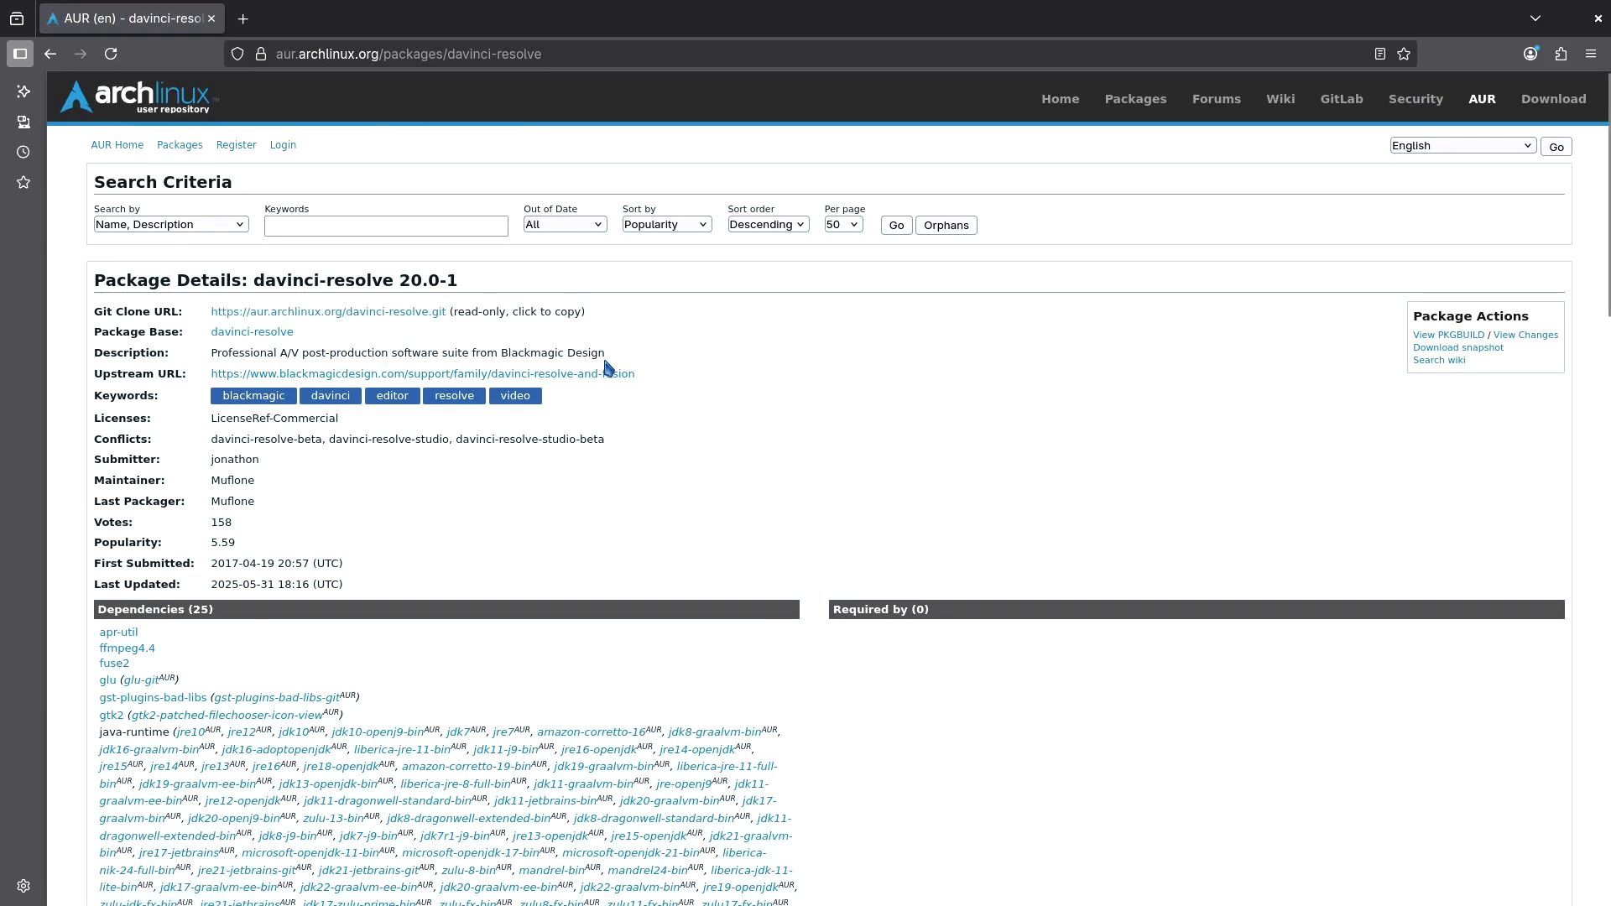
In a new Konsole, run git clone with the pasted davinci-resolve AUR clone URL.
{"action": "mouse_move", "coordinate": [638, 891]}
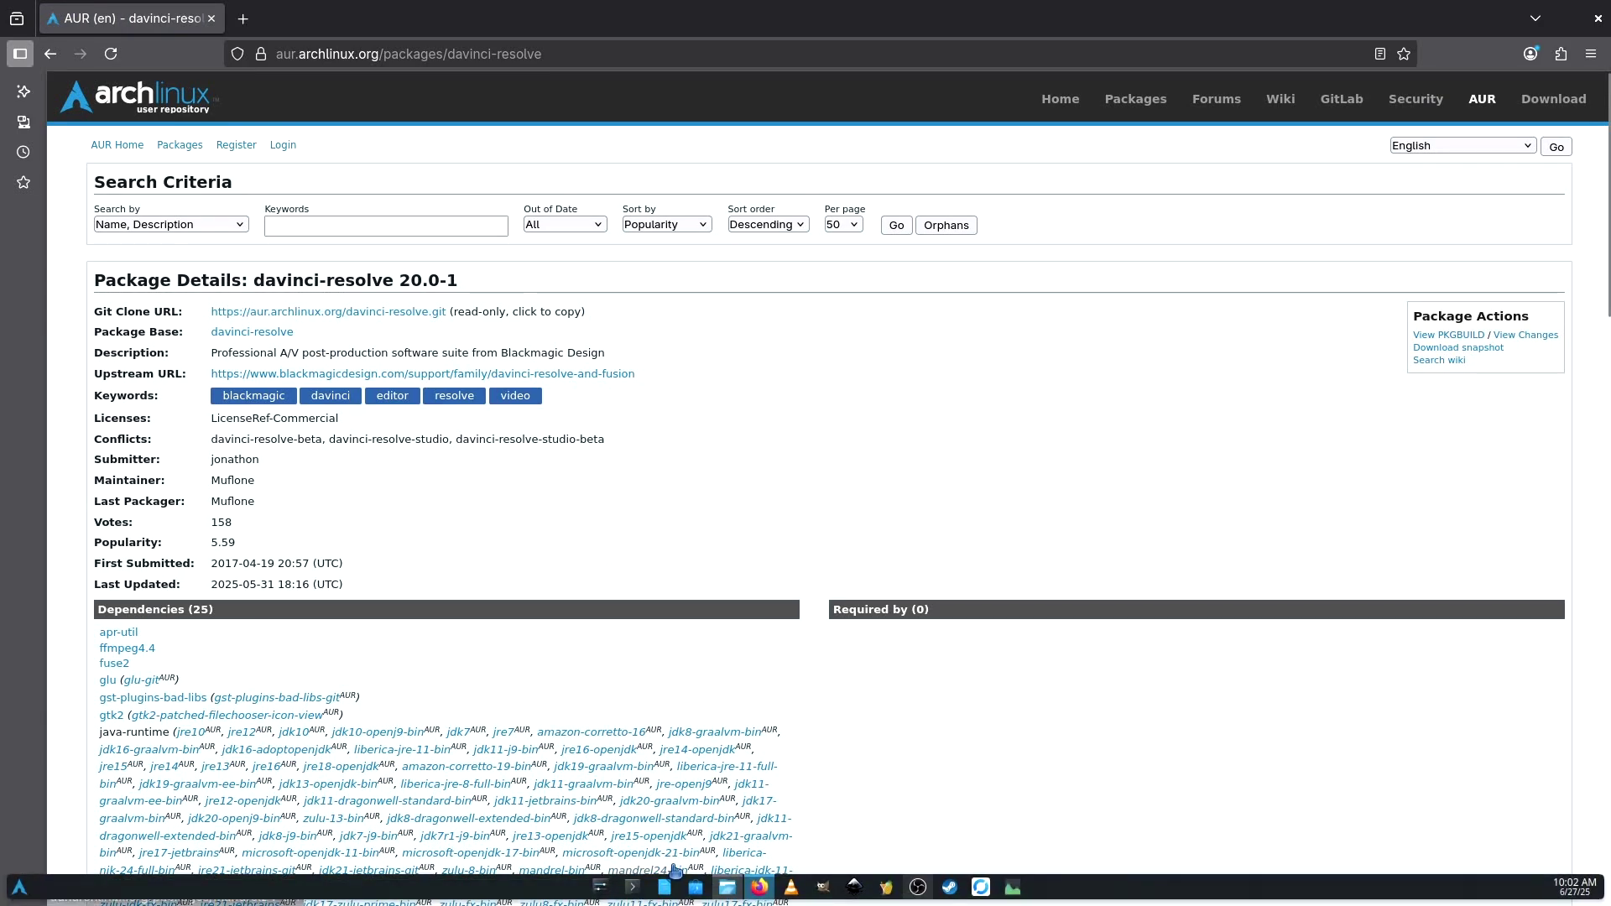
{"action": "left_click", "coordinate": [634, 888]}
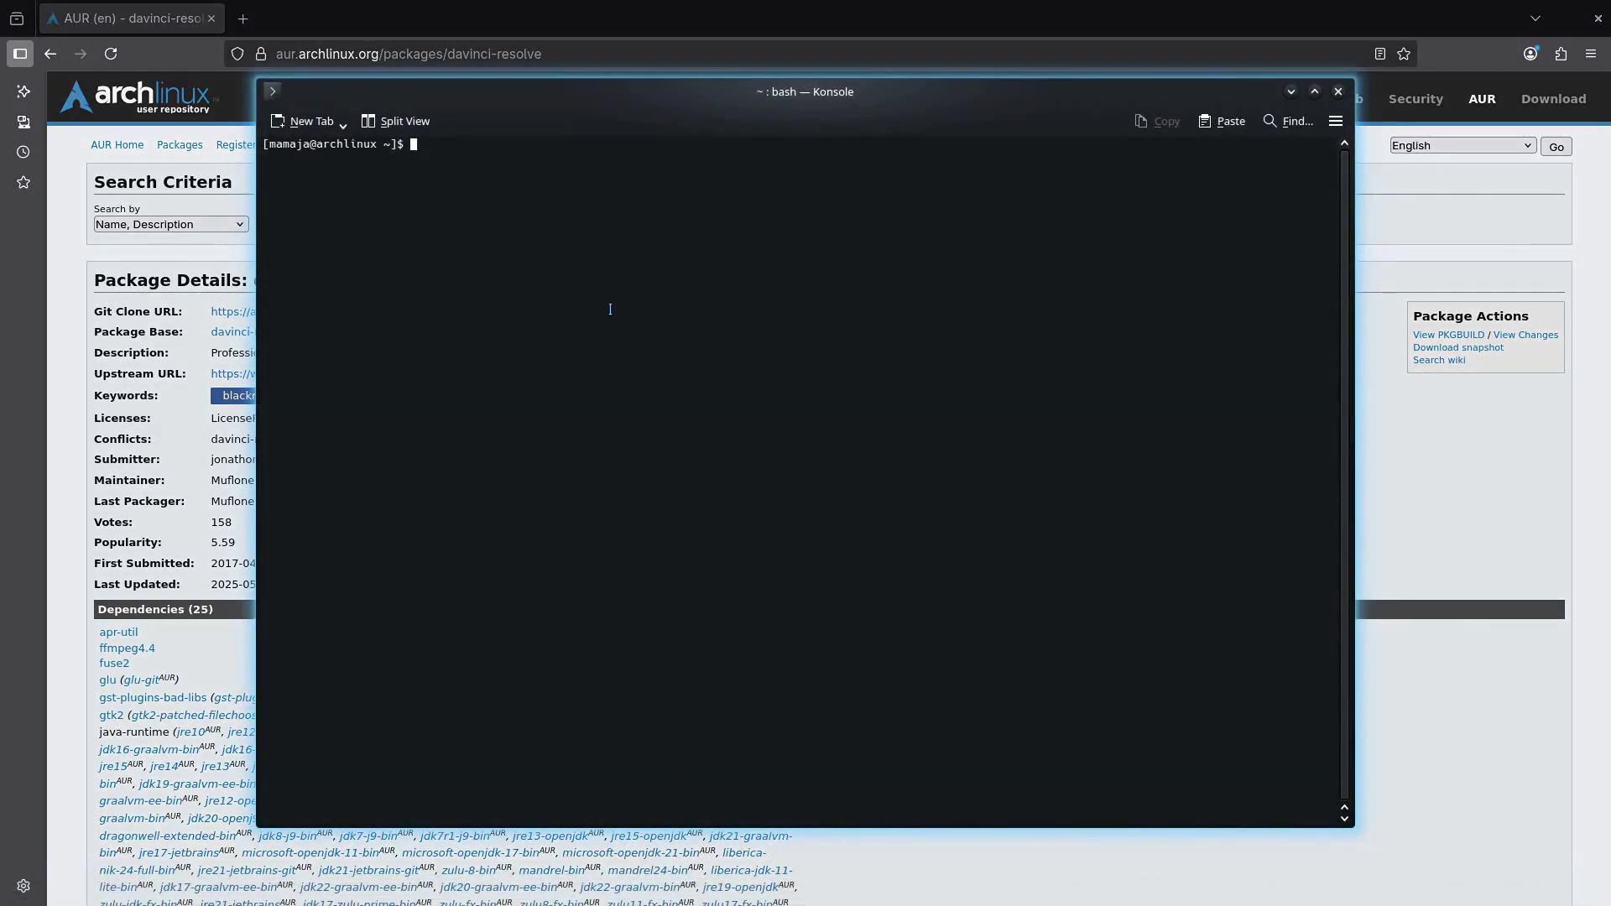
{"action": "type", "text": "git clone"}
{"action": "type", "text": "https://aur.archlinux.org/davinci-resolve.git"}
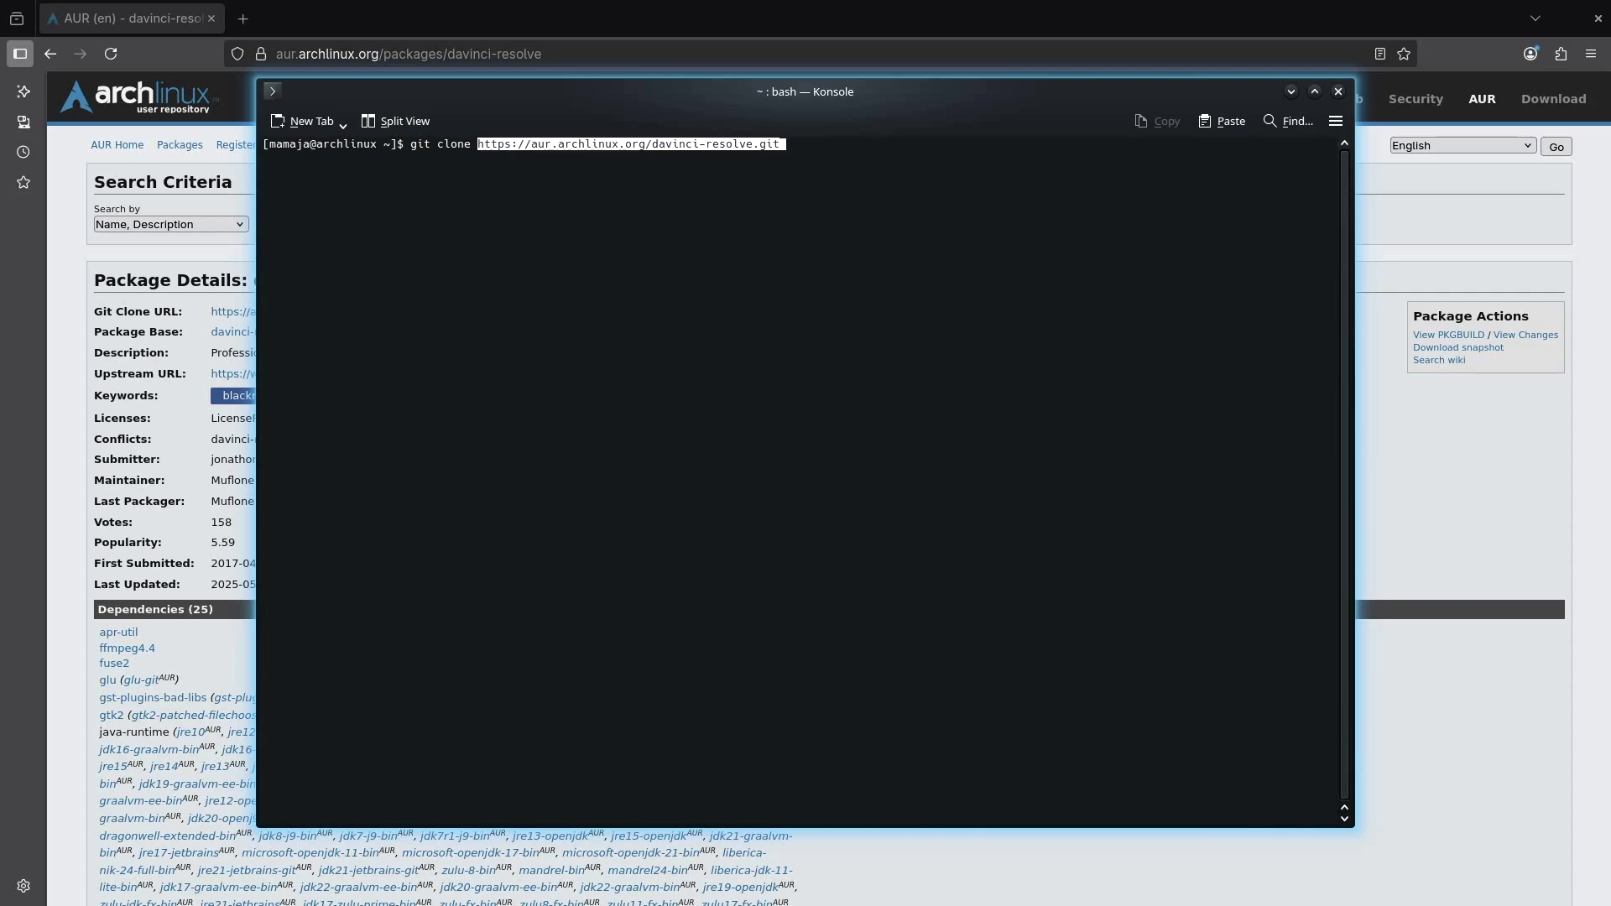
{"action": "key", "text": "Return"}
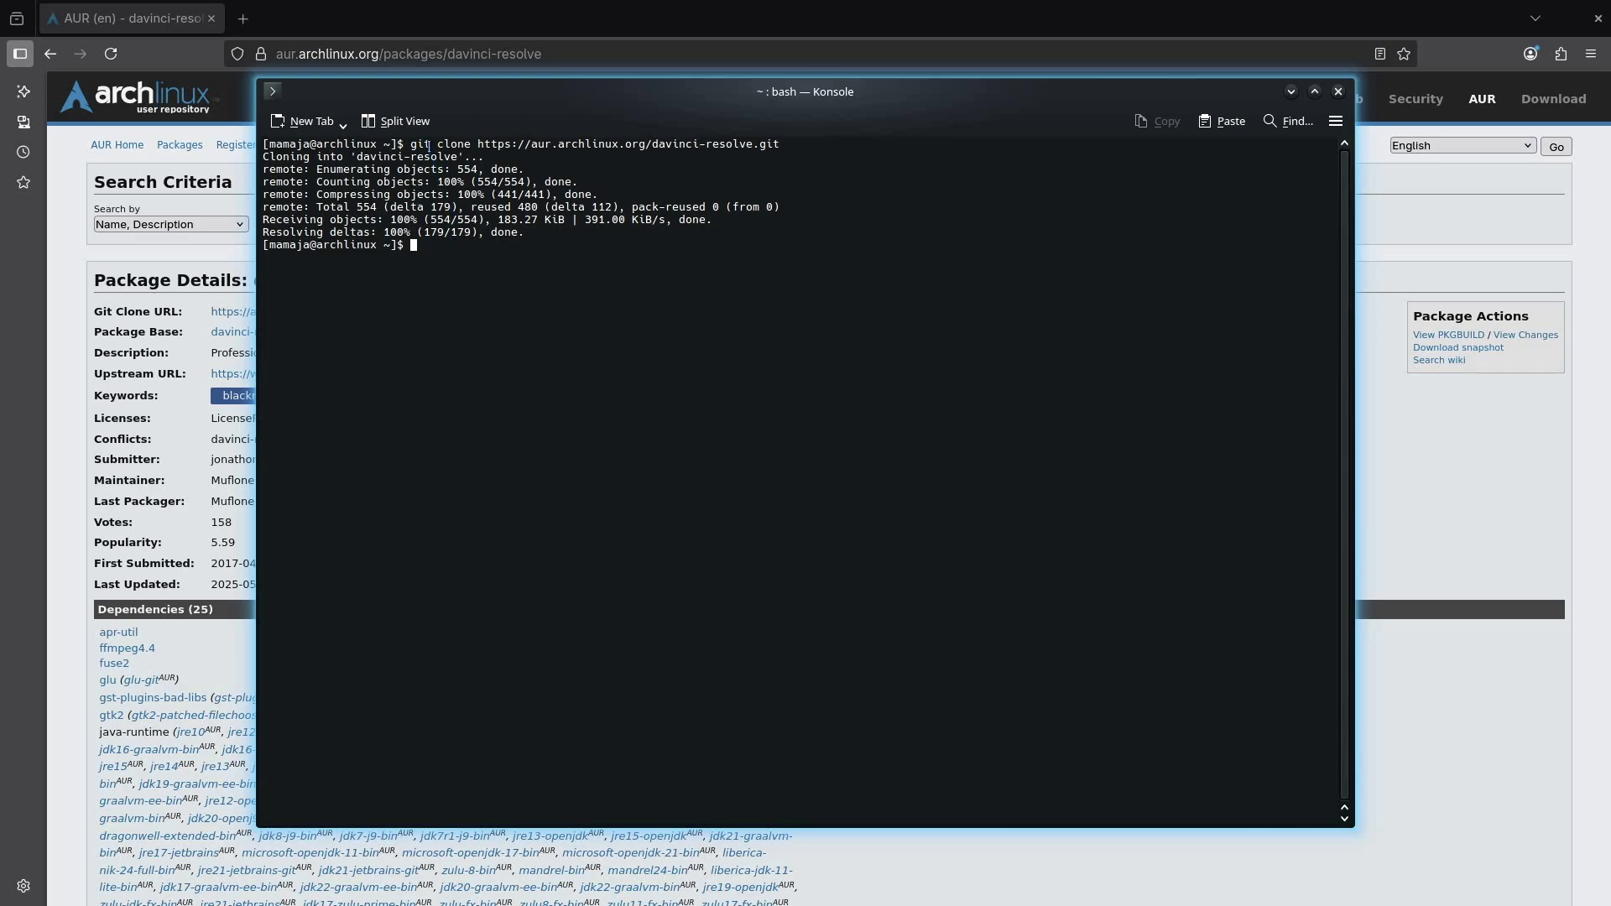
{"action": "left_click_drag", "start_coordinate": [429, 146], "coordinate": [410, 146]}
Run sudo pacman -S git, confirm reinstalling git-2.50.0-1, then close the terminal.
{"action": "left_click", "coordinate": [431, 253]}
{"action": "type", "text": "sudo pacman -S git"}
{"action": "key", "text": "Return"}
{"action": "key", "text": "Return"}
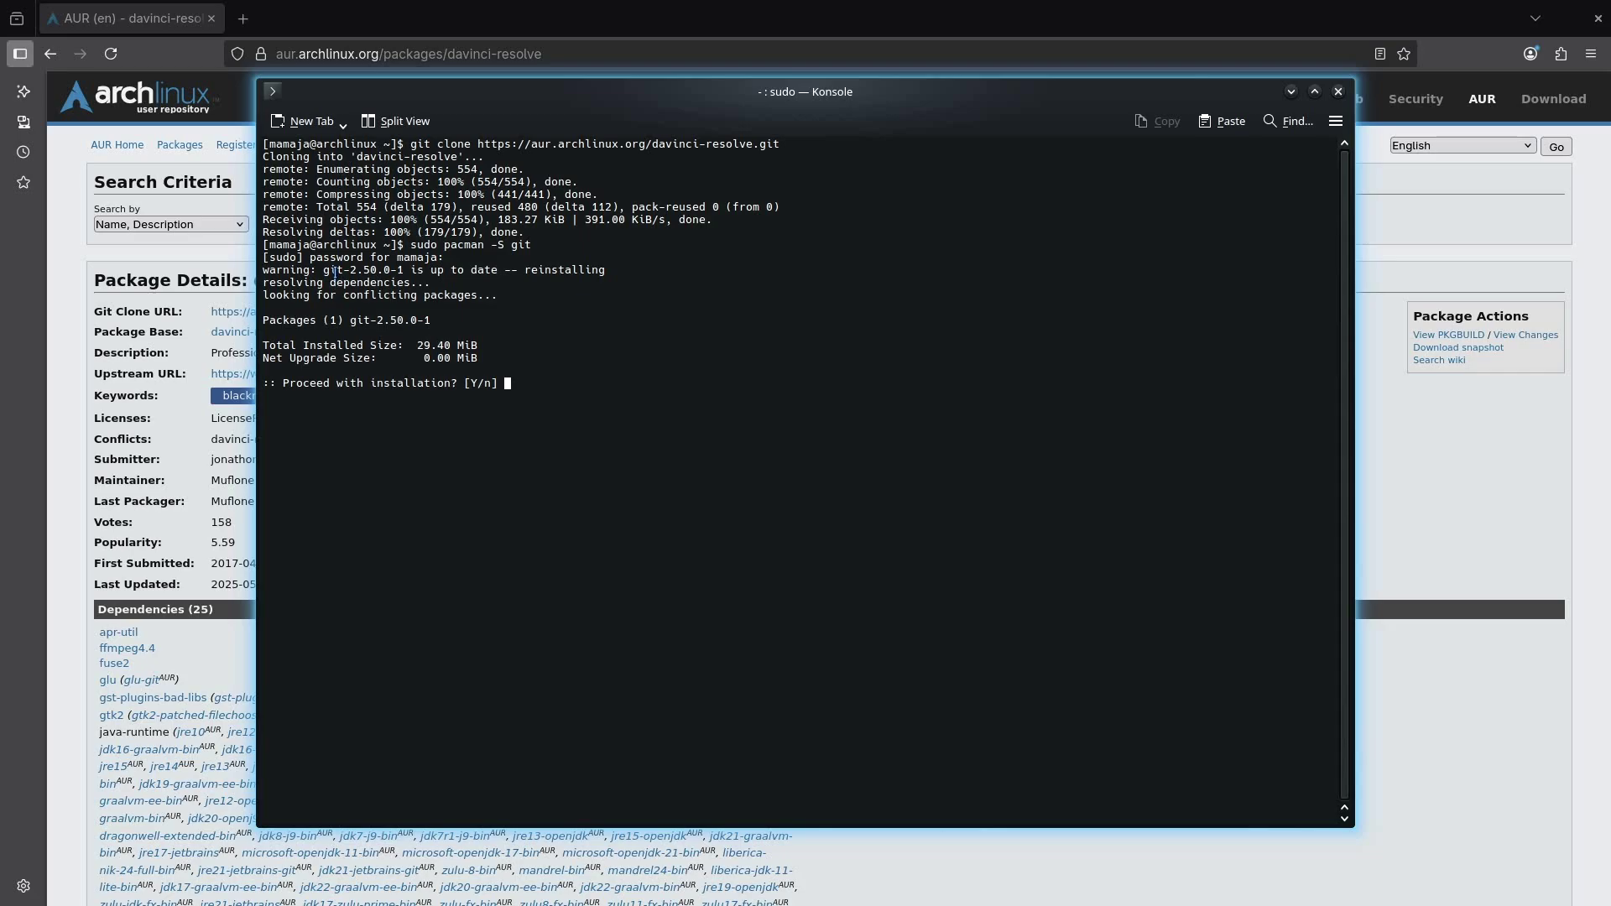
{"action": "key", "text": "Return"}
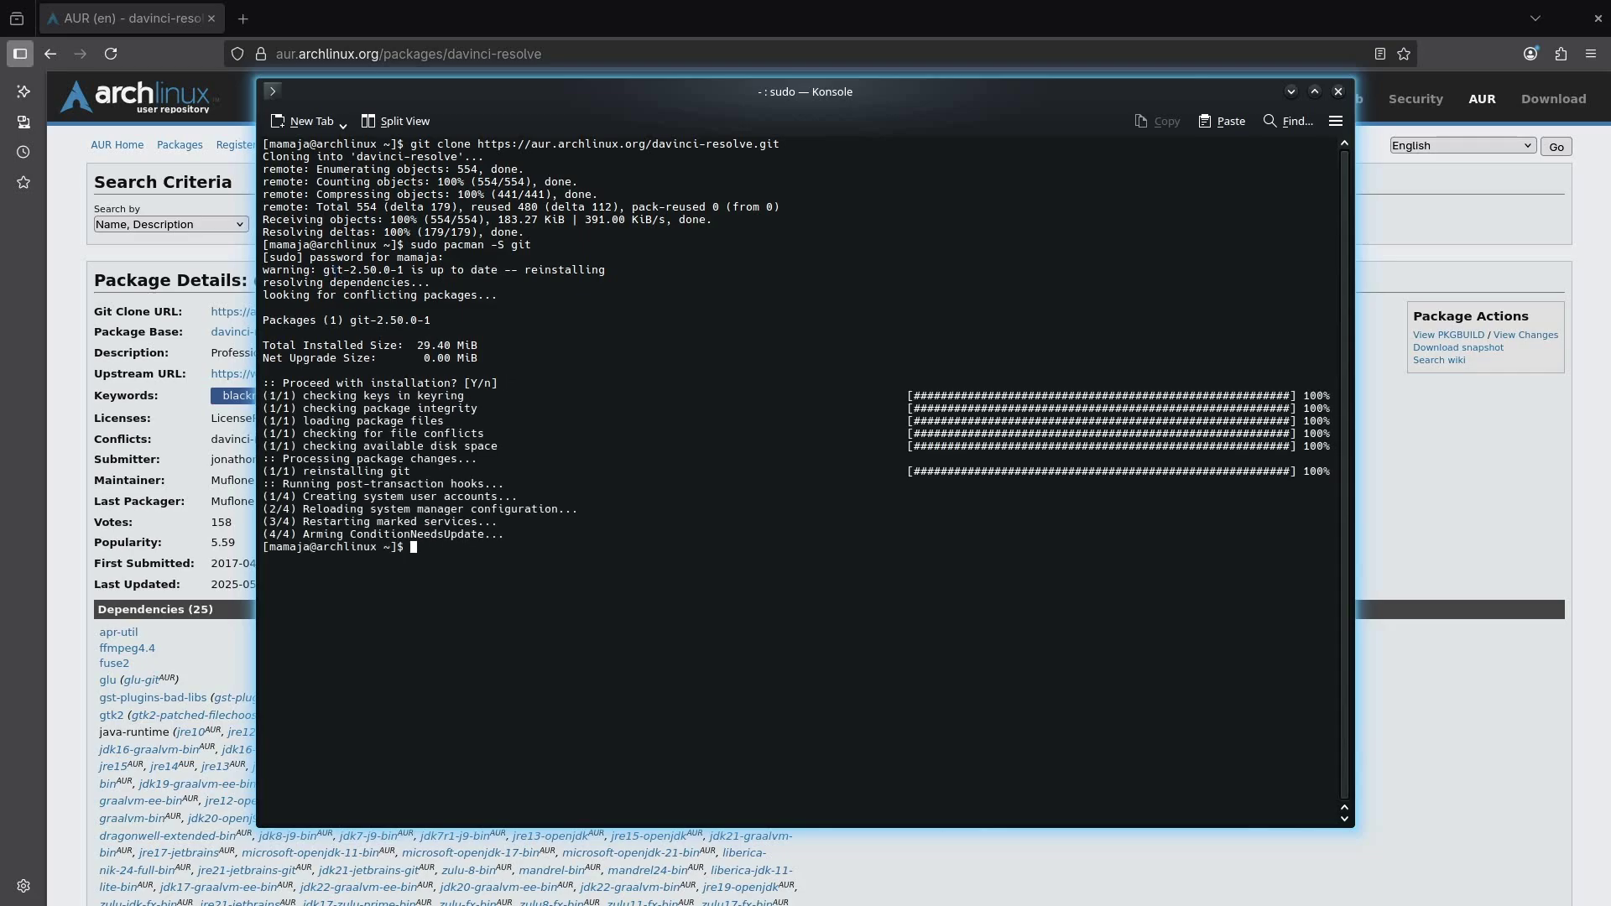
{"action": "left_click", "coordinate": [1338, 91]}
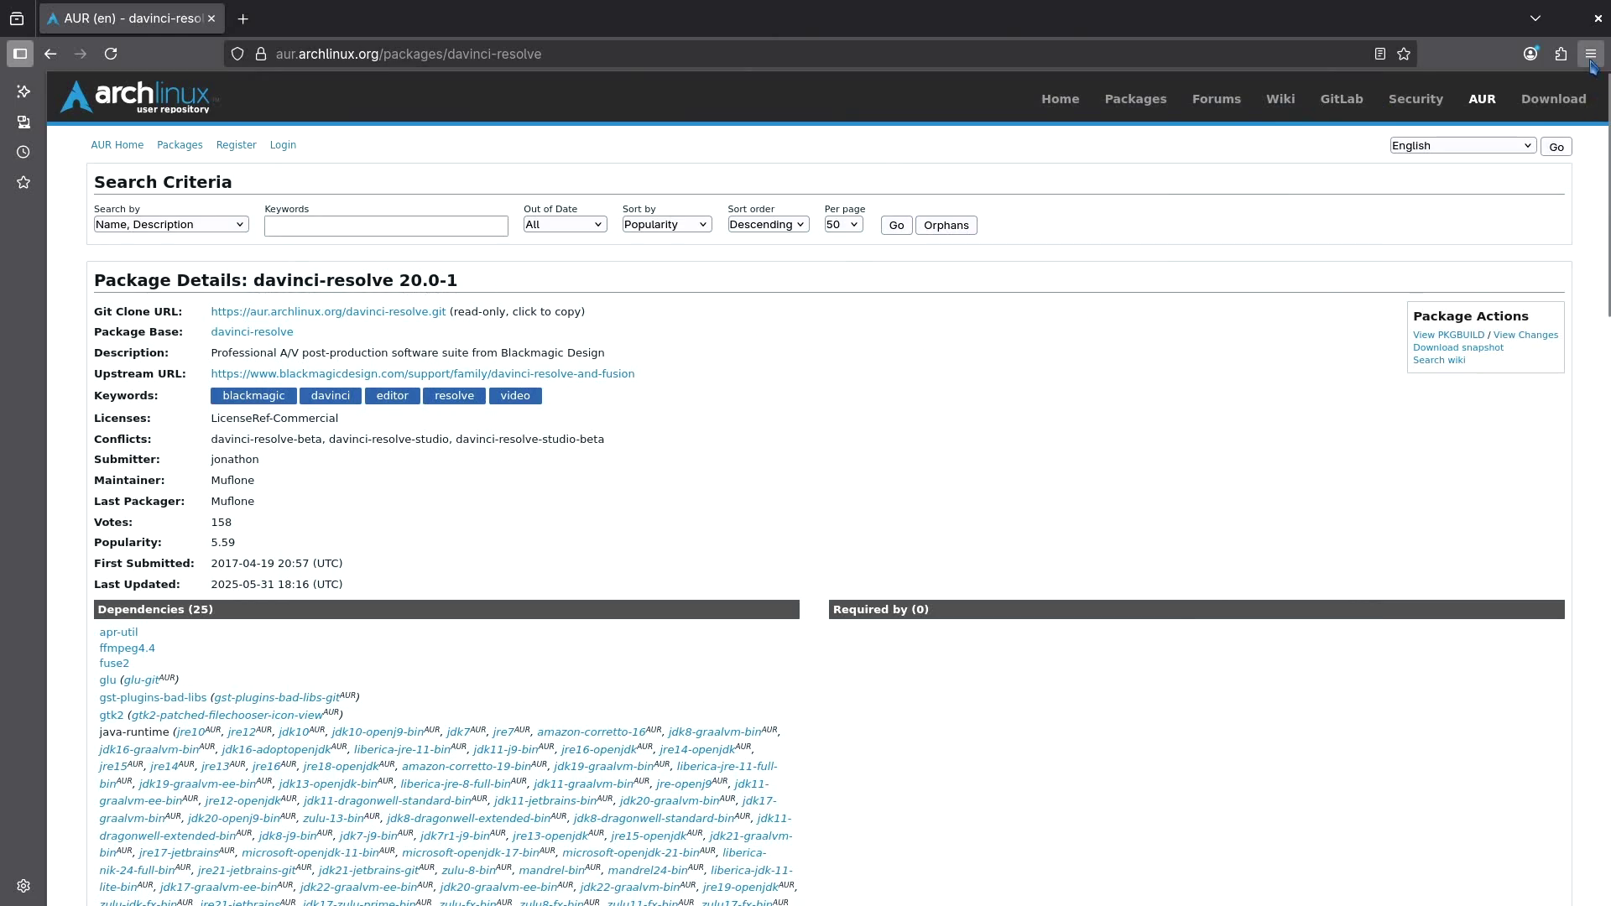
Close Firefox and open Home in a second Dolphin window showing the davinci-resolve folder.
{"action": "left_click", "coordinate": [1597, 17]}
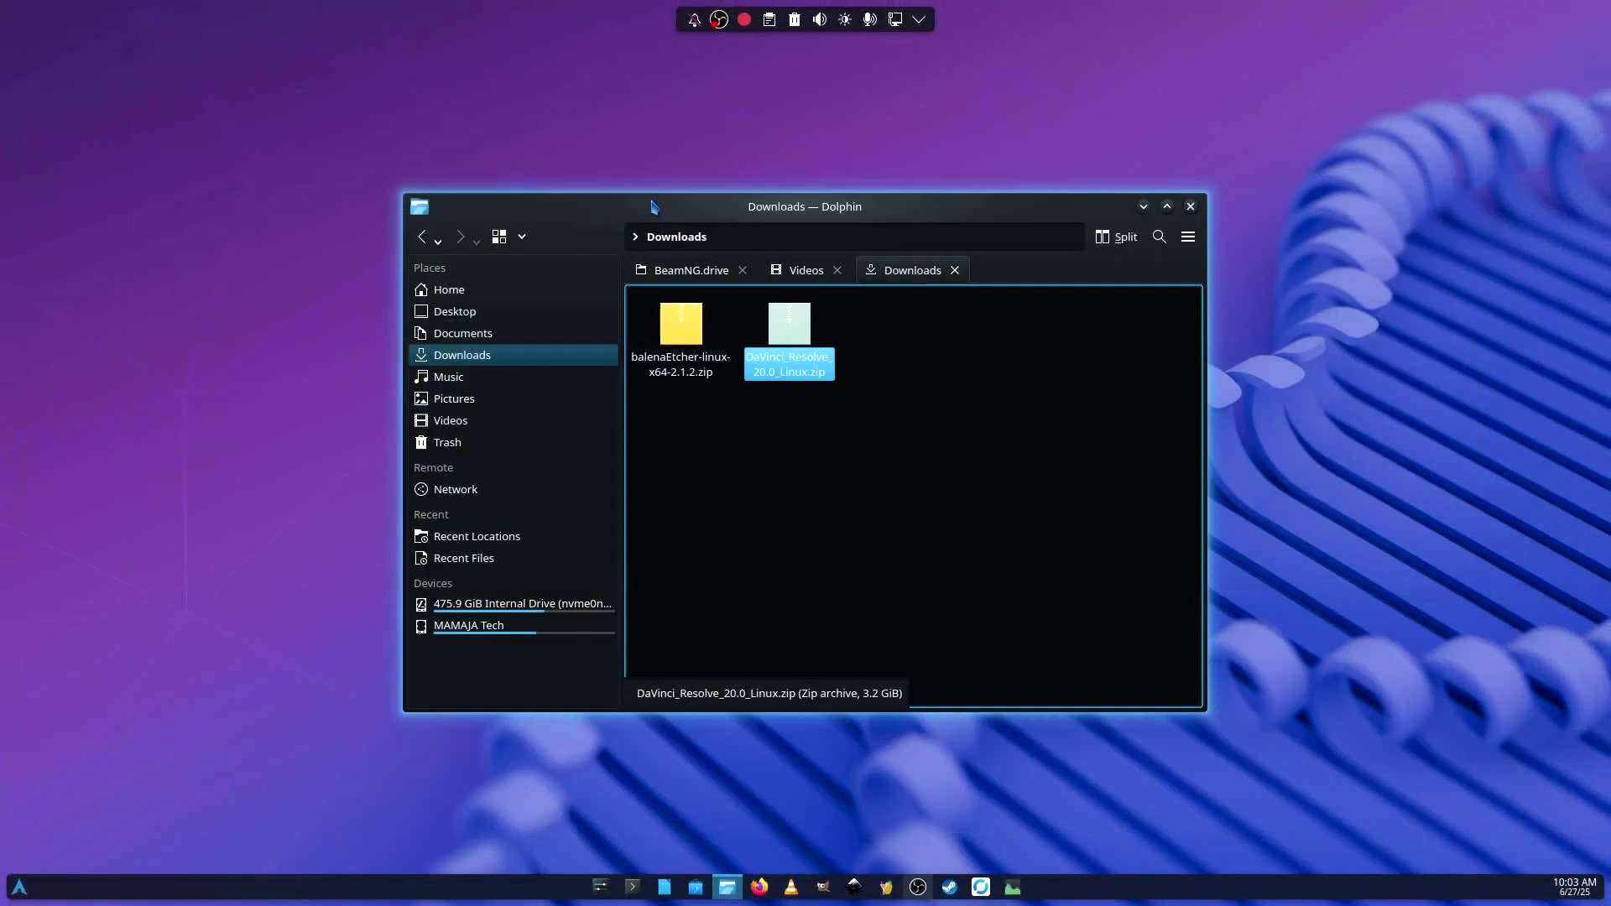
{"action": "left_click_drag", "start_coordinate": [647, 212], "coordinate": [257, 216]}
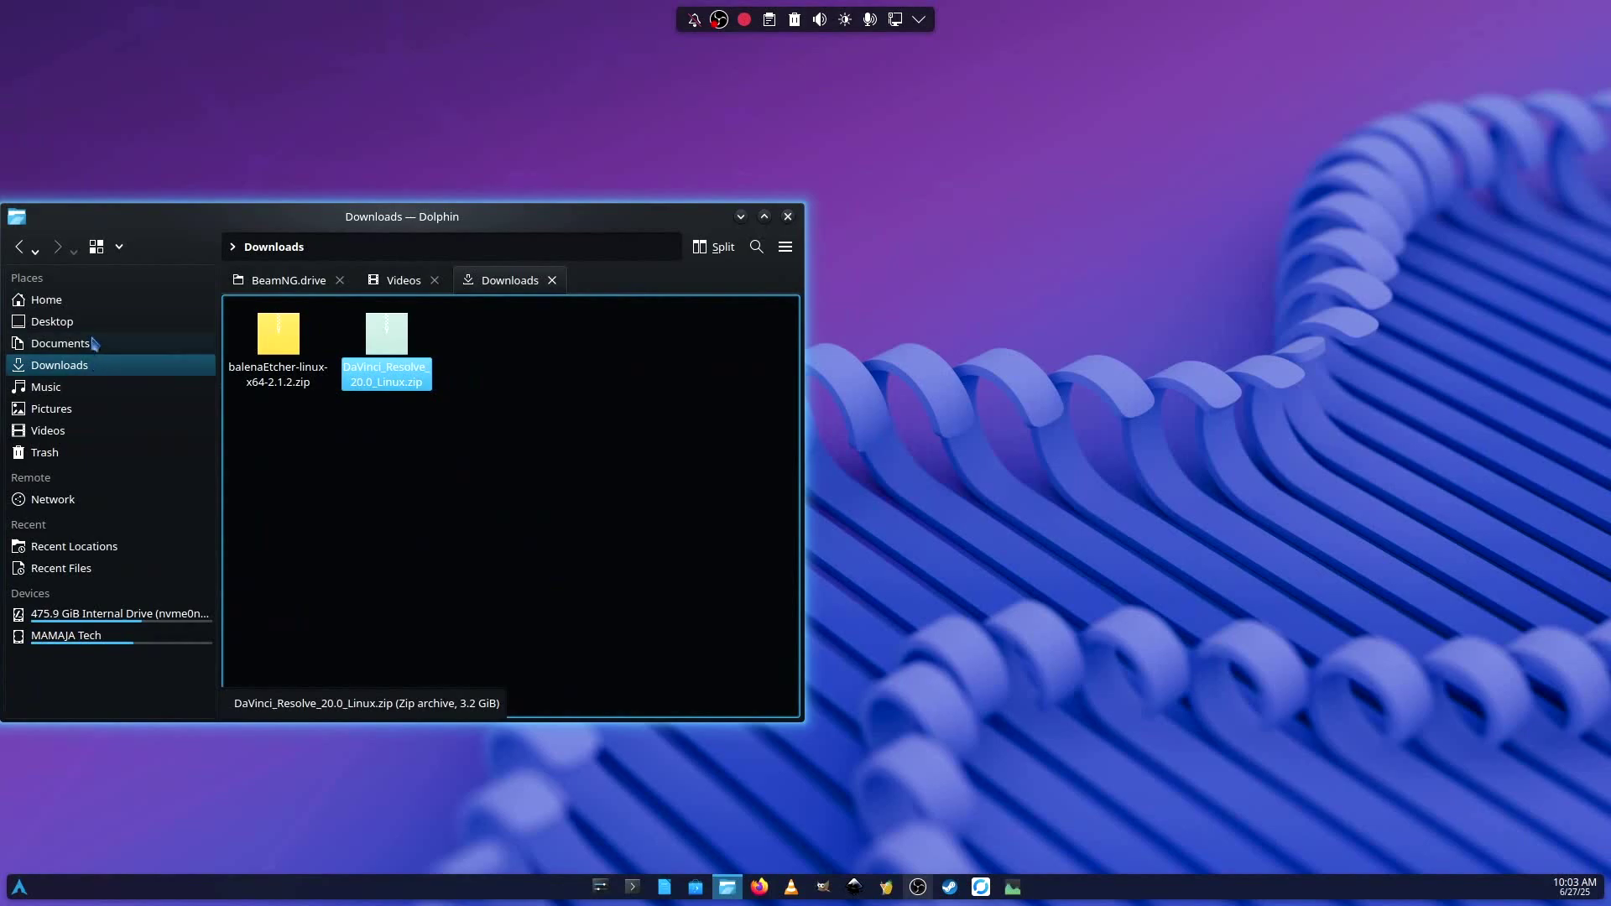
{"action": "right_click", "coordinate": [67, 306]}
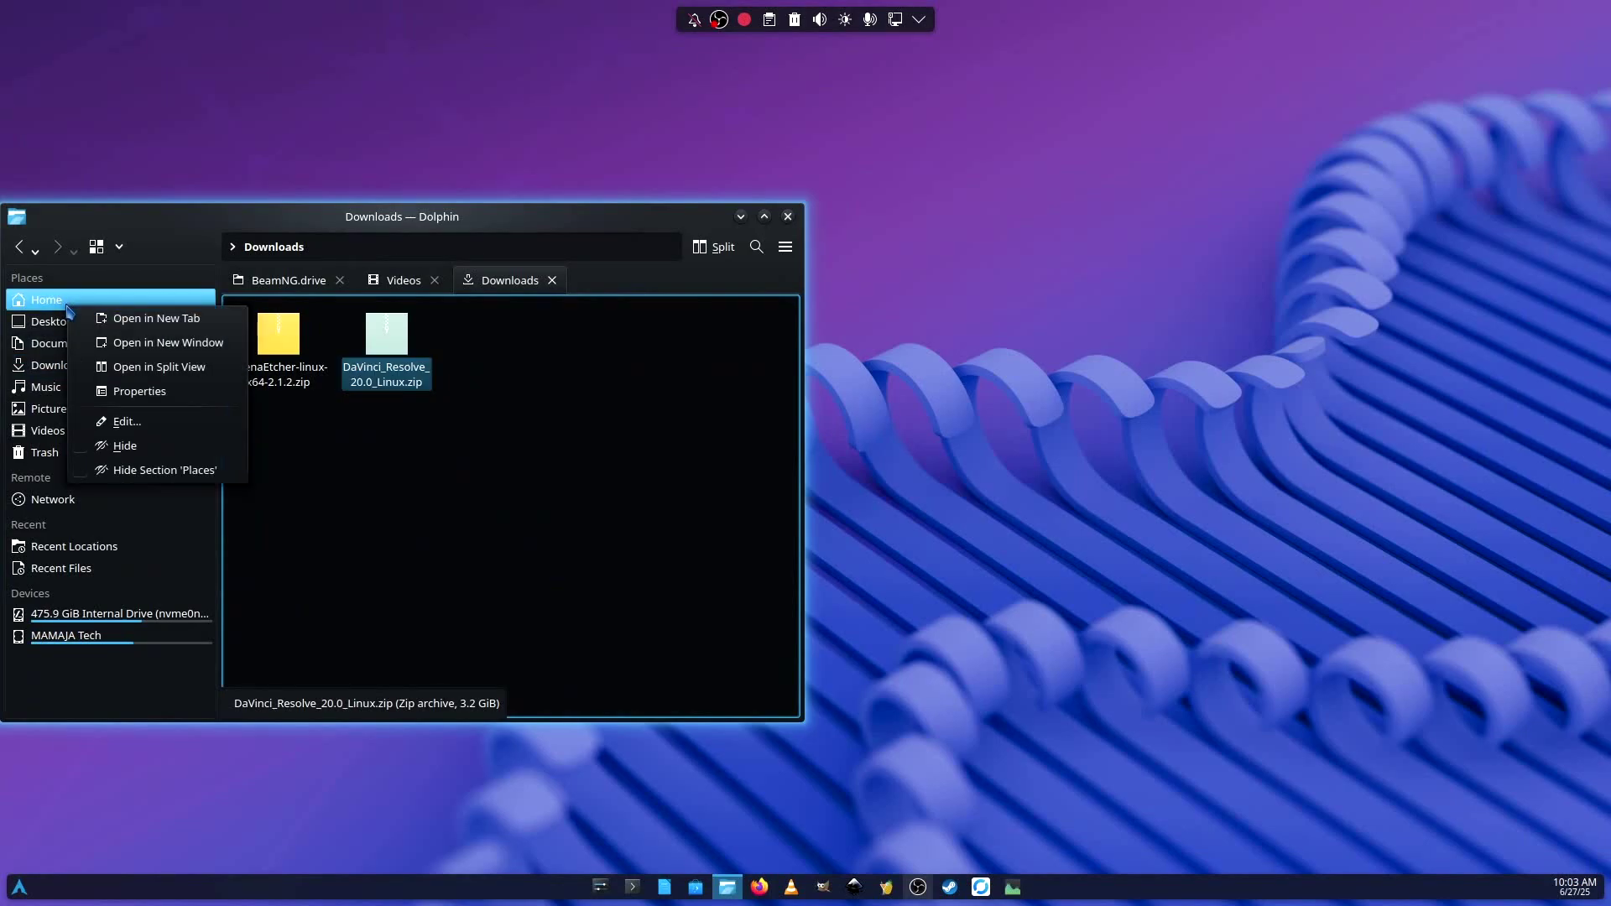
{"action": "left_click", "coordinate": [136, 339]}
{"action": "left_click_drag", "start_coordinate": [617, 210], "coordinate": [1015, 217]}
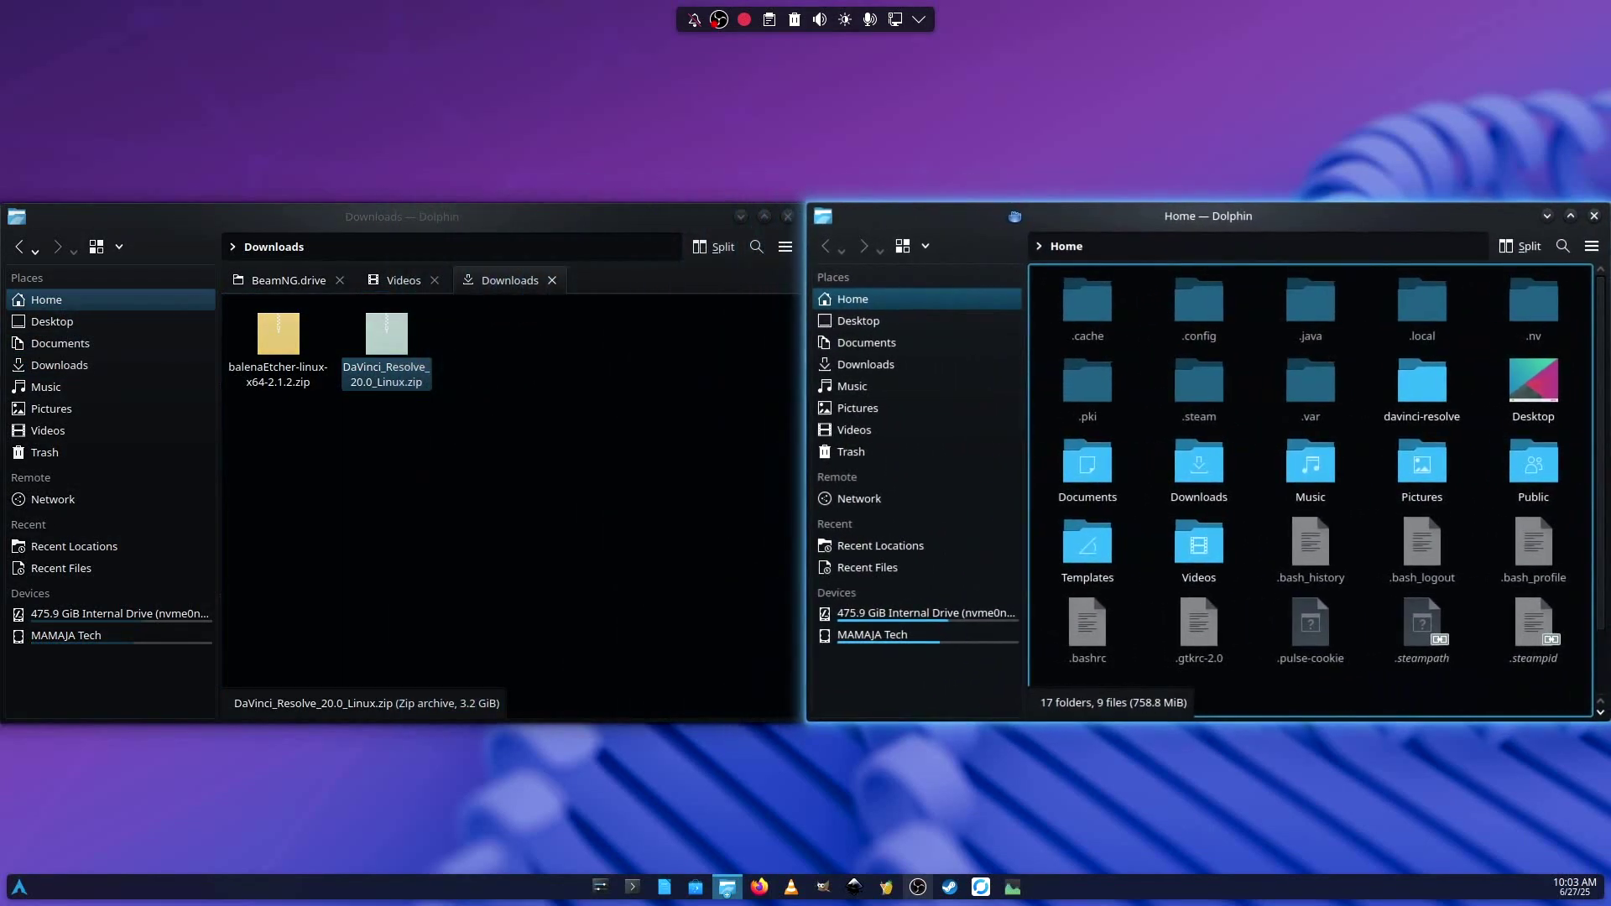
{"action": "double_click", "coordinate": [1422, 384]}
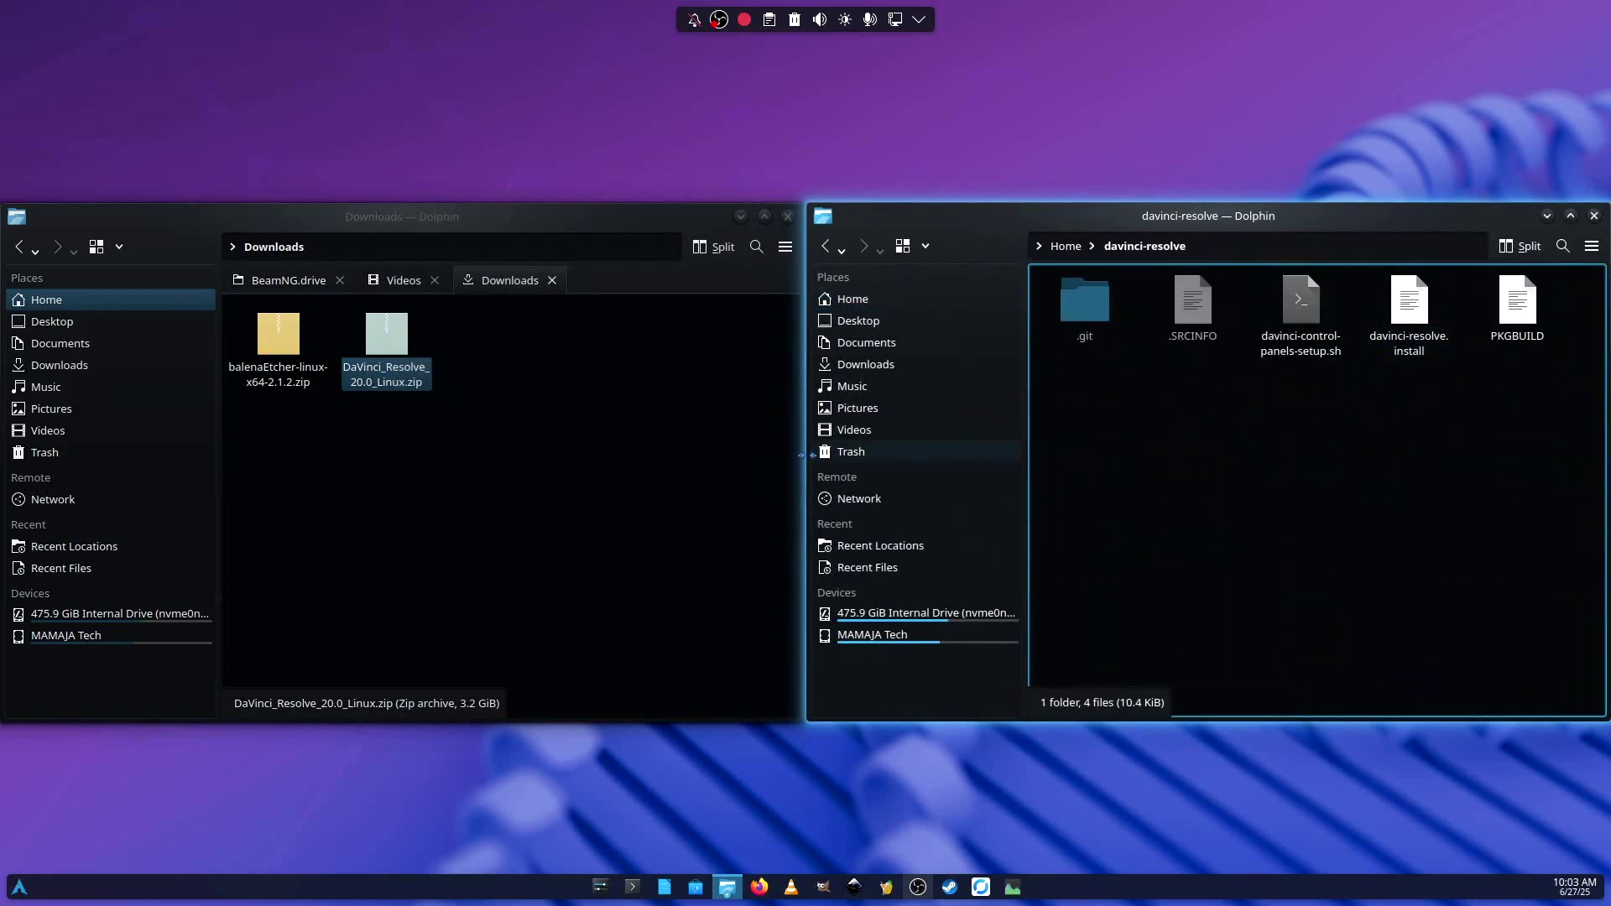
Copy DaVinci_Resolve_20.0_Linux.zip from Downloads and paste it into davinci-resolve.
{"action": "left_click", "coordinate": [372, 420]}
{"action": "left_click", "coordinate": [374, 373]}
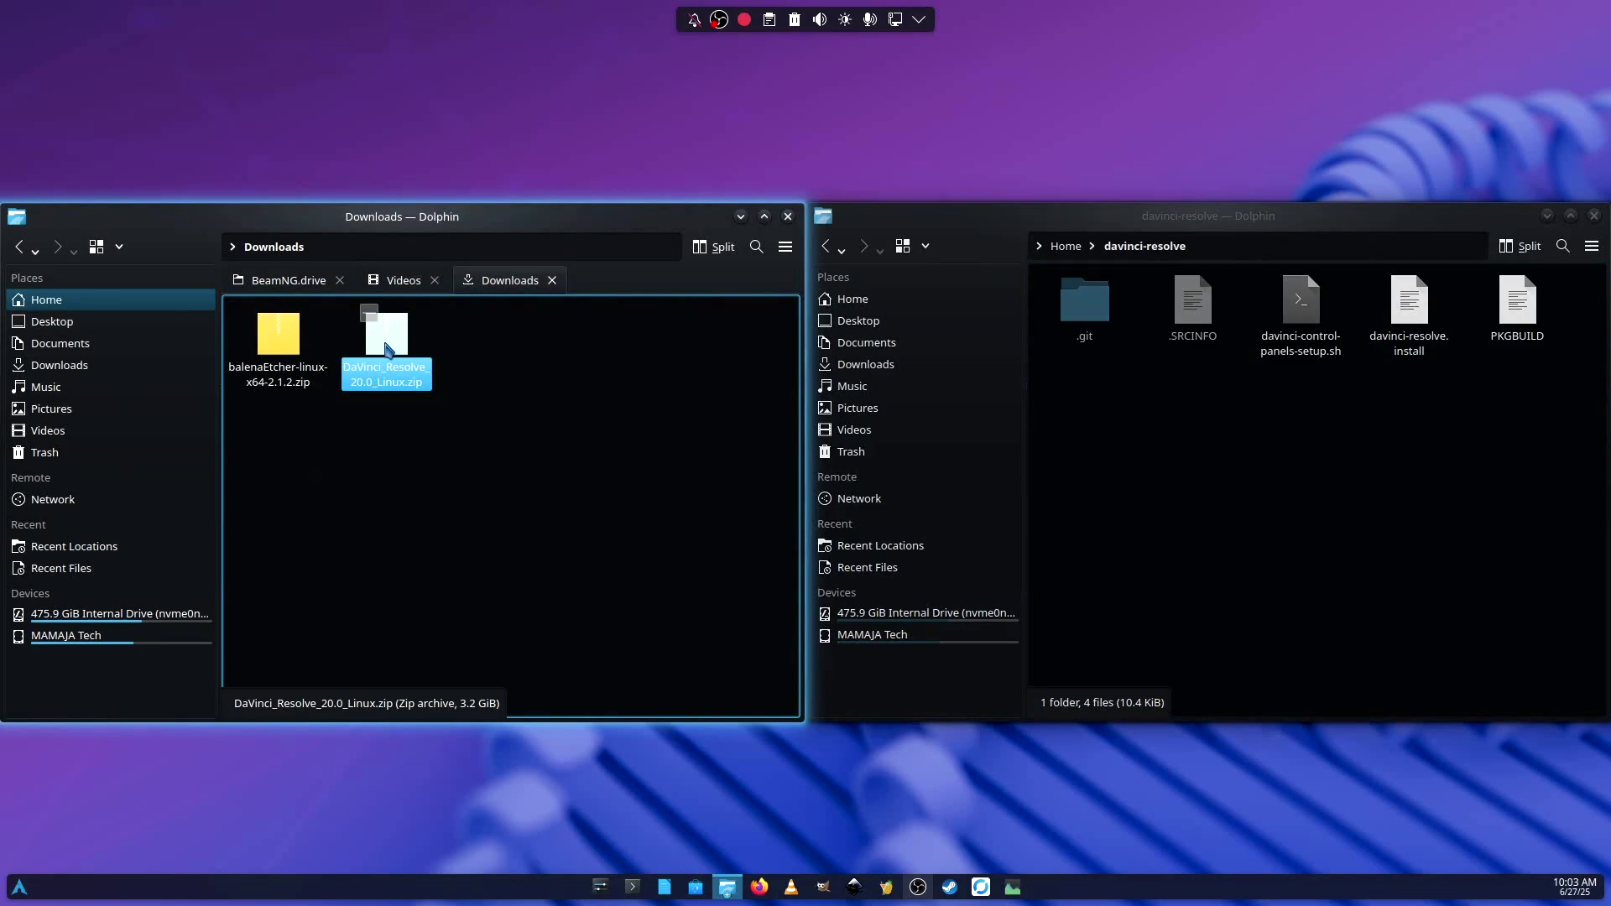
{"action": "right_click", "coordinate": [387, 349]}
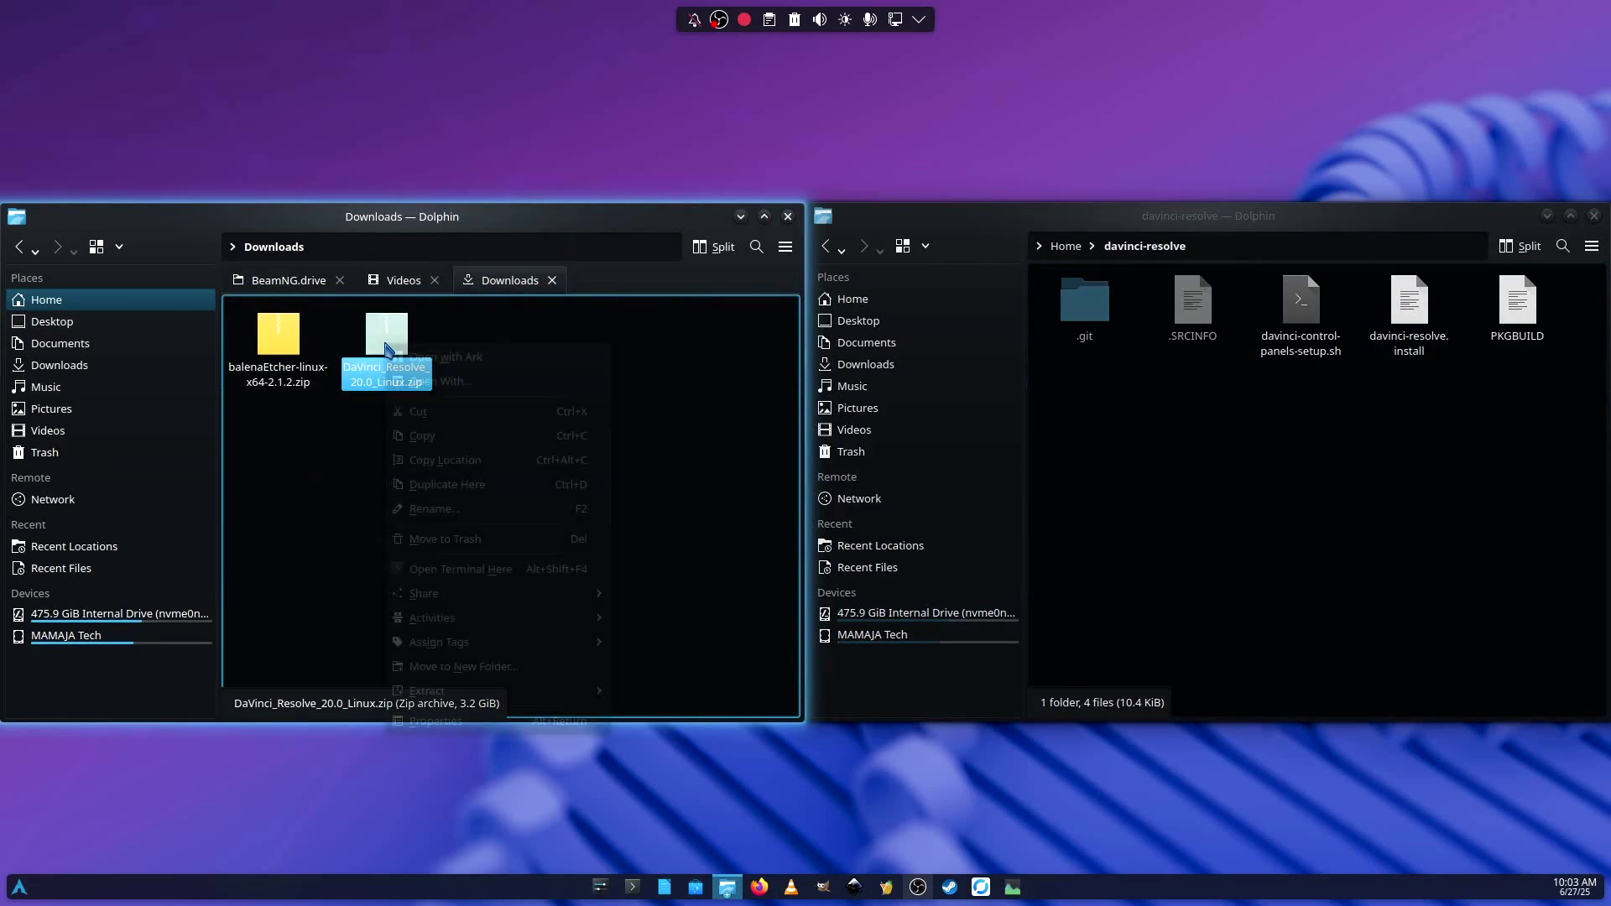
{"action": "left_click", "coordinate": [436, 435]}
{"action": "right_click", "coordinate": [1285, 477]}
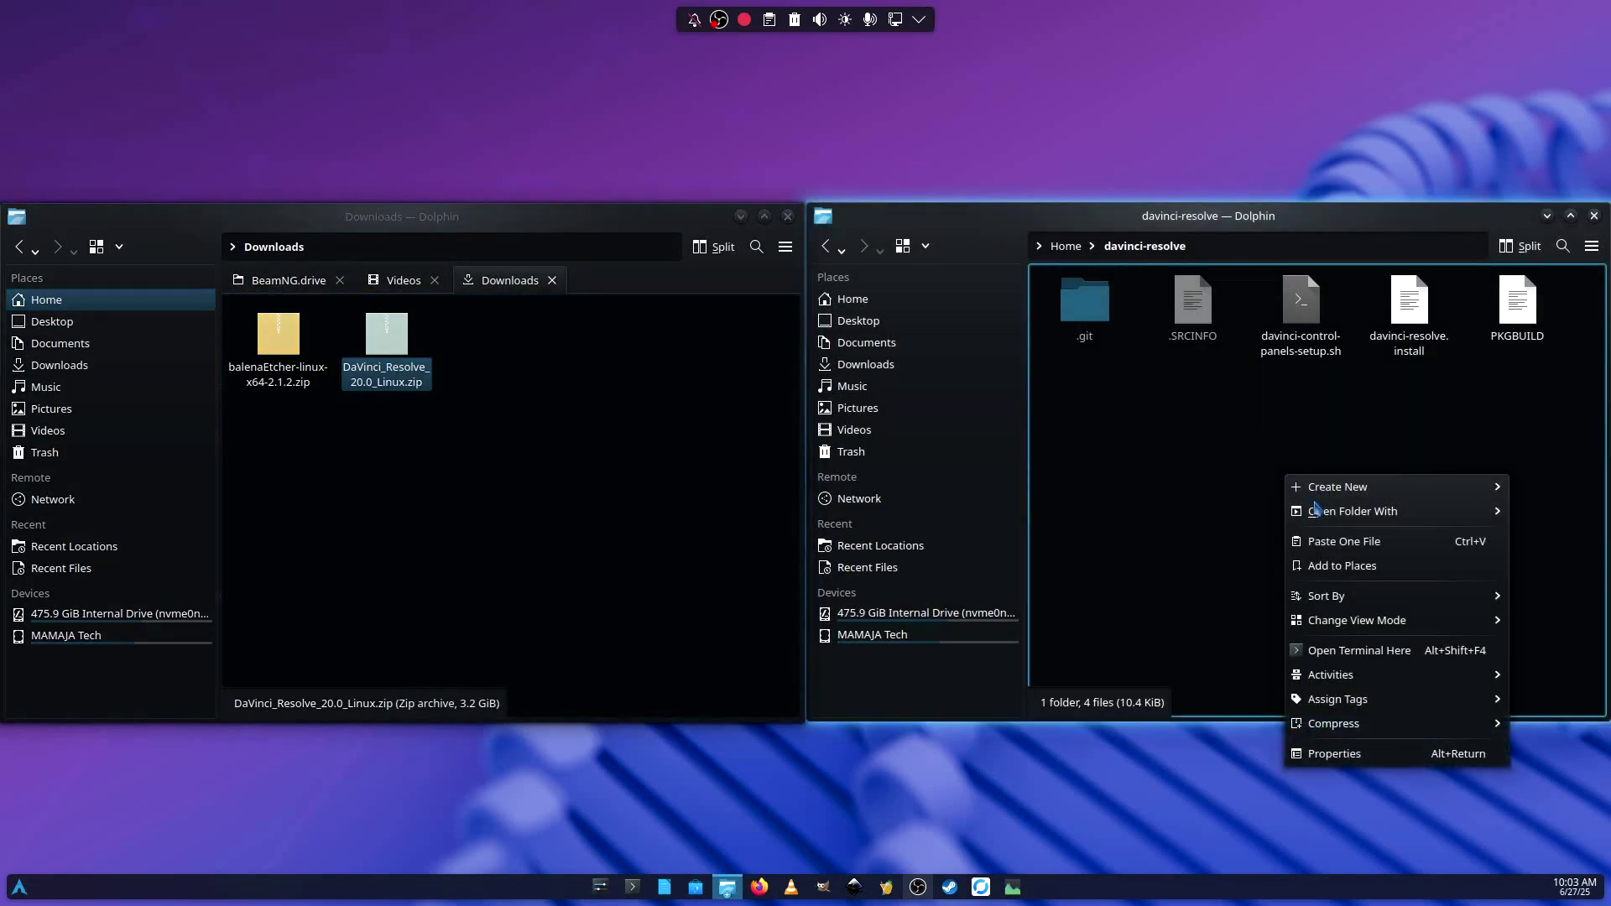
{"action": "left_click", "coordinate": [1334, 543]}
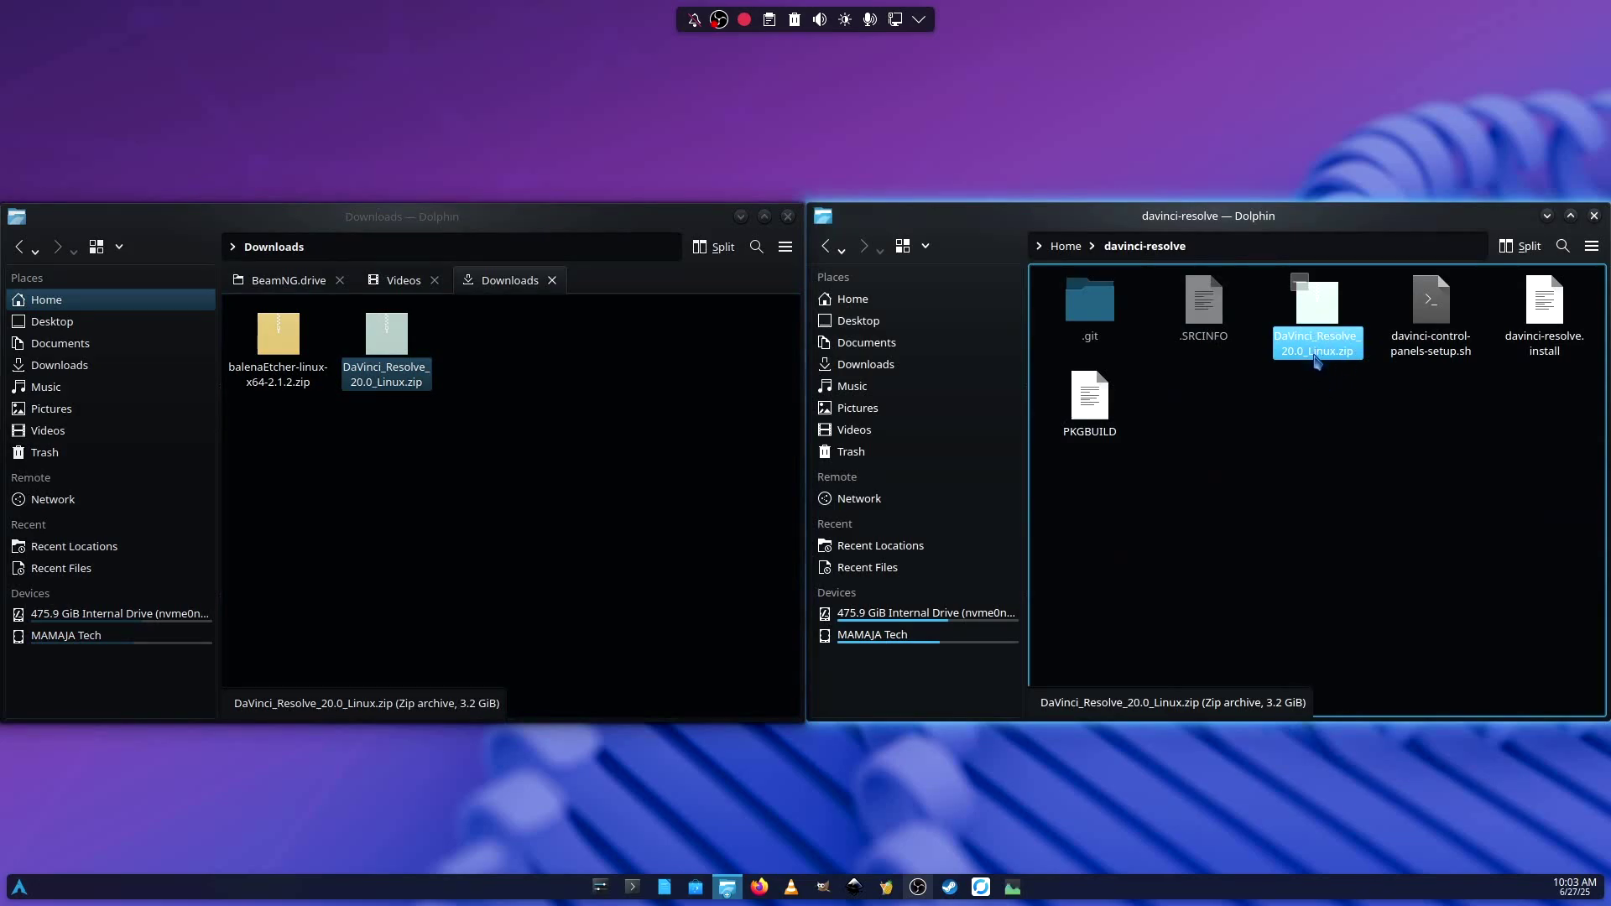
{"action": "left_click", "coordinate": [1200, 485]}
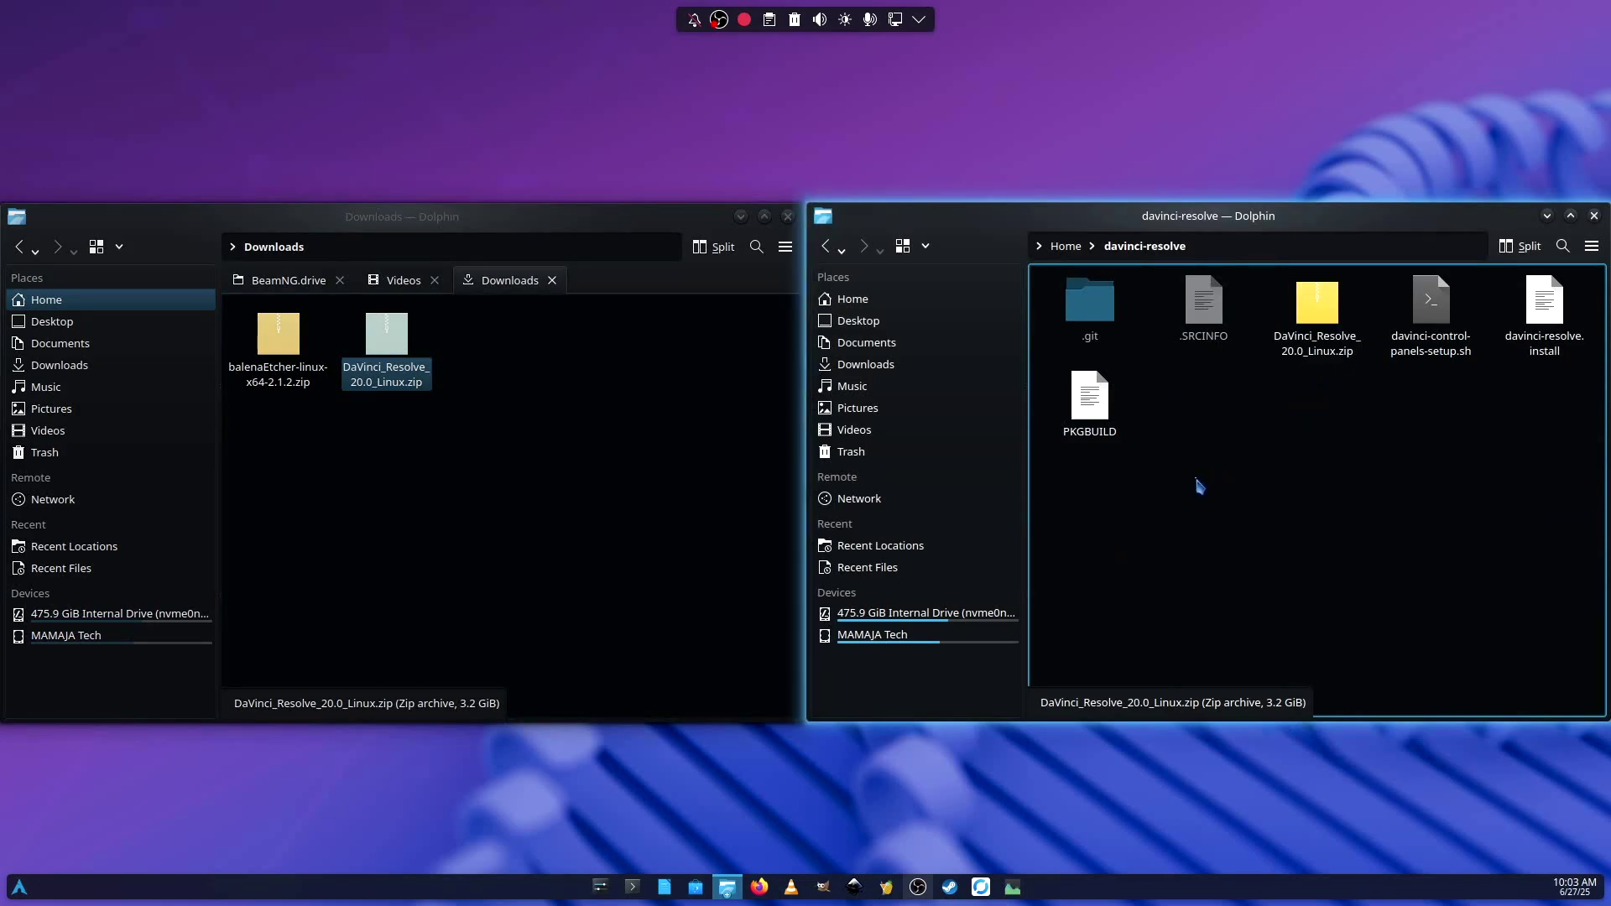
Close the Downloads window, open a terminal in davinci-resolve and list its files with ls.
{"action": "left_click", "coordinate": [671, 394]}
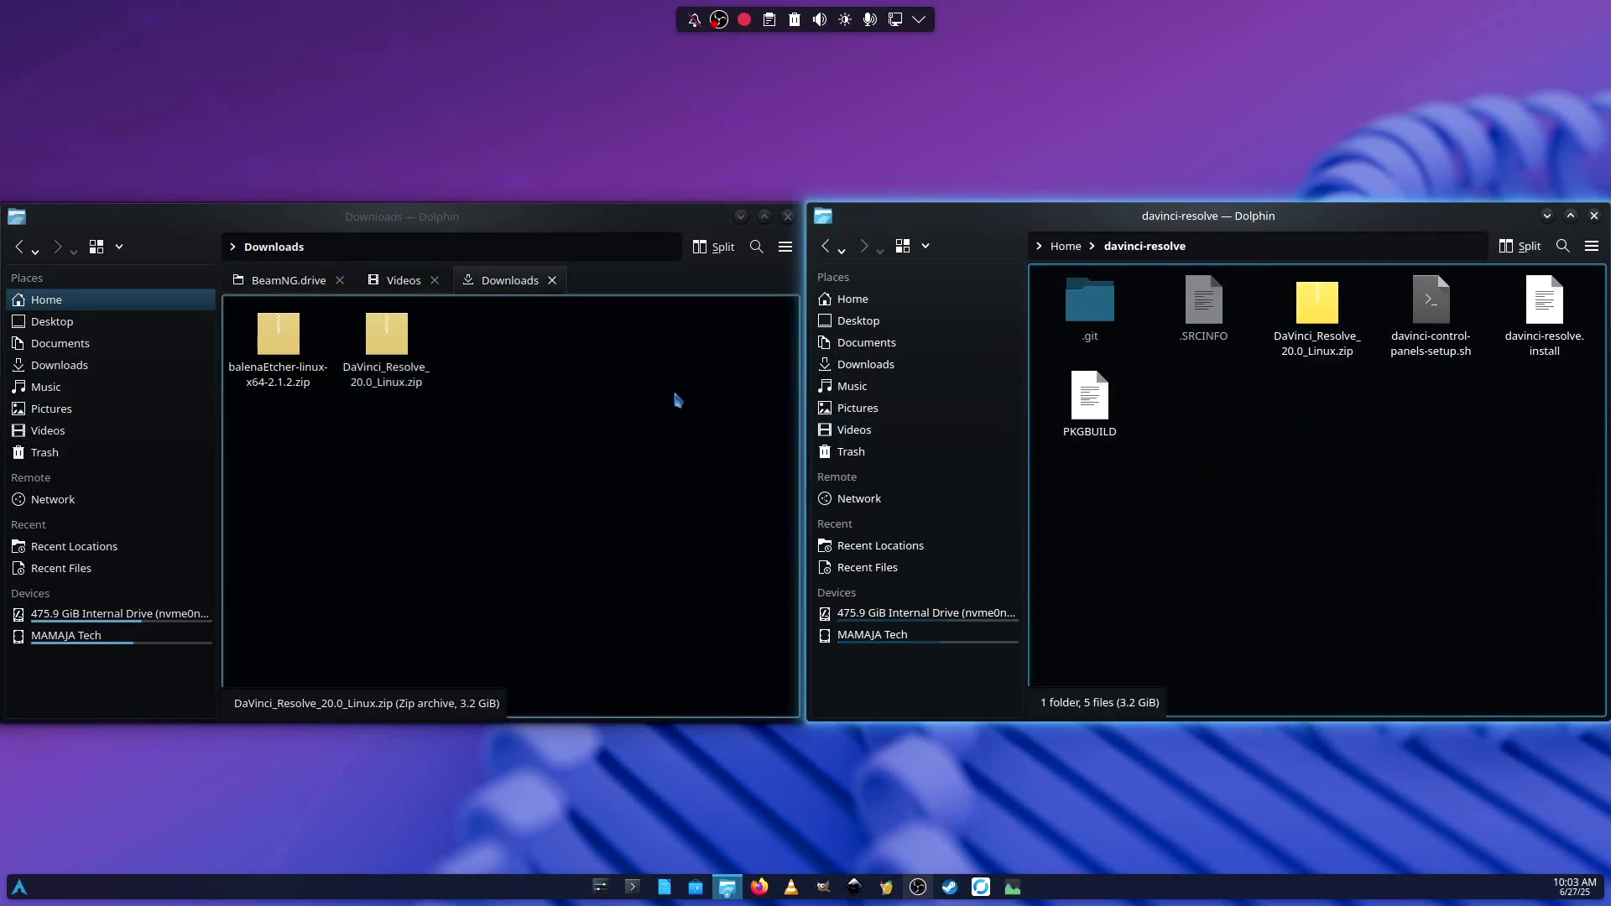
{"action": "left_click", "coordinate": [788, 217]}
{"action": "right_click", "coordinate": [1291, 545]}
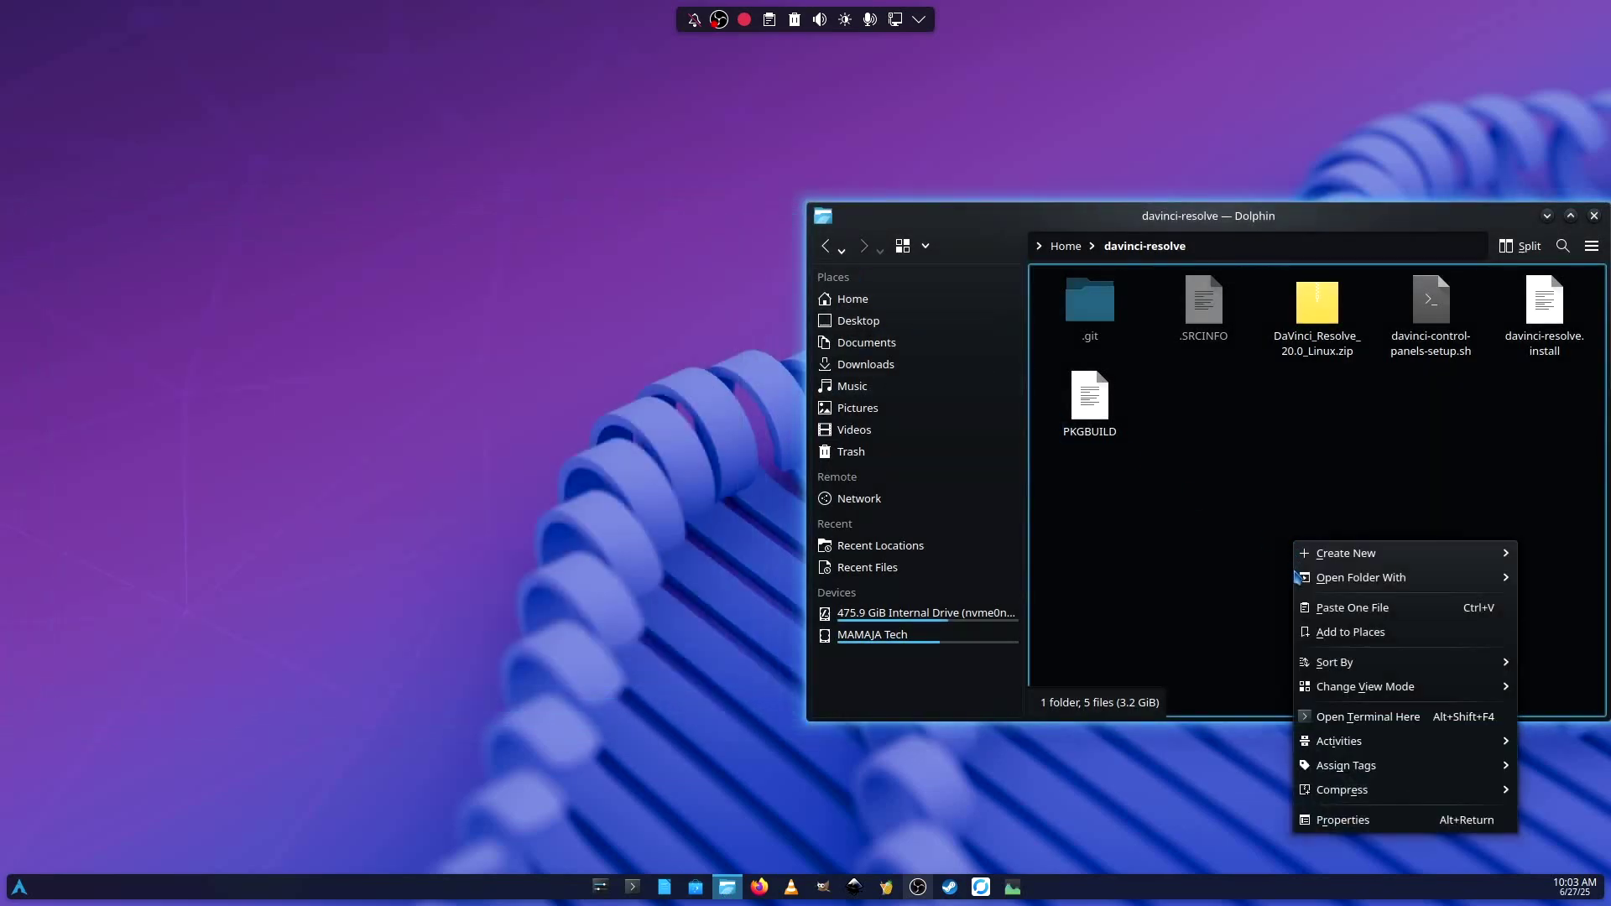
{"action": "left_click", "coordinate": [1361, 717]}
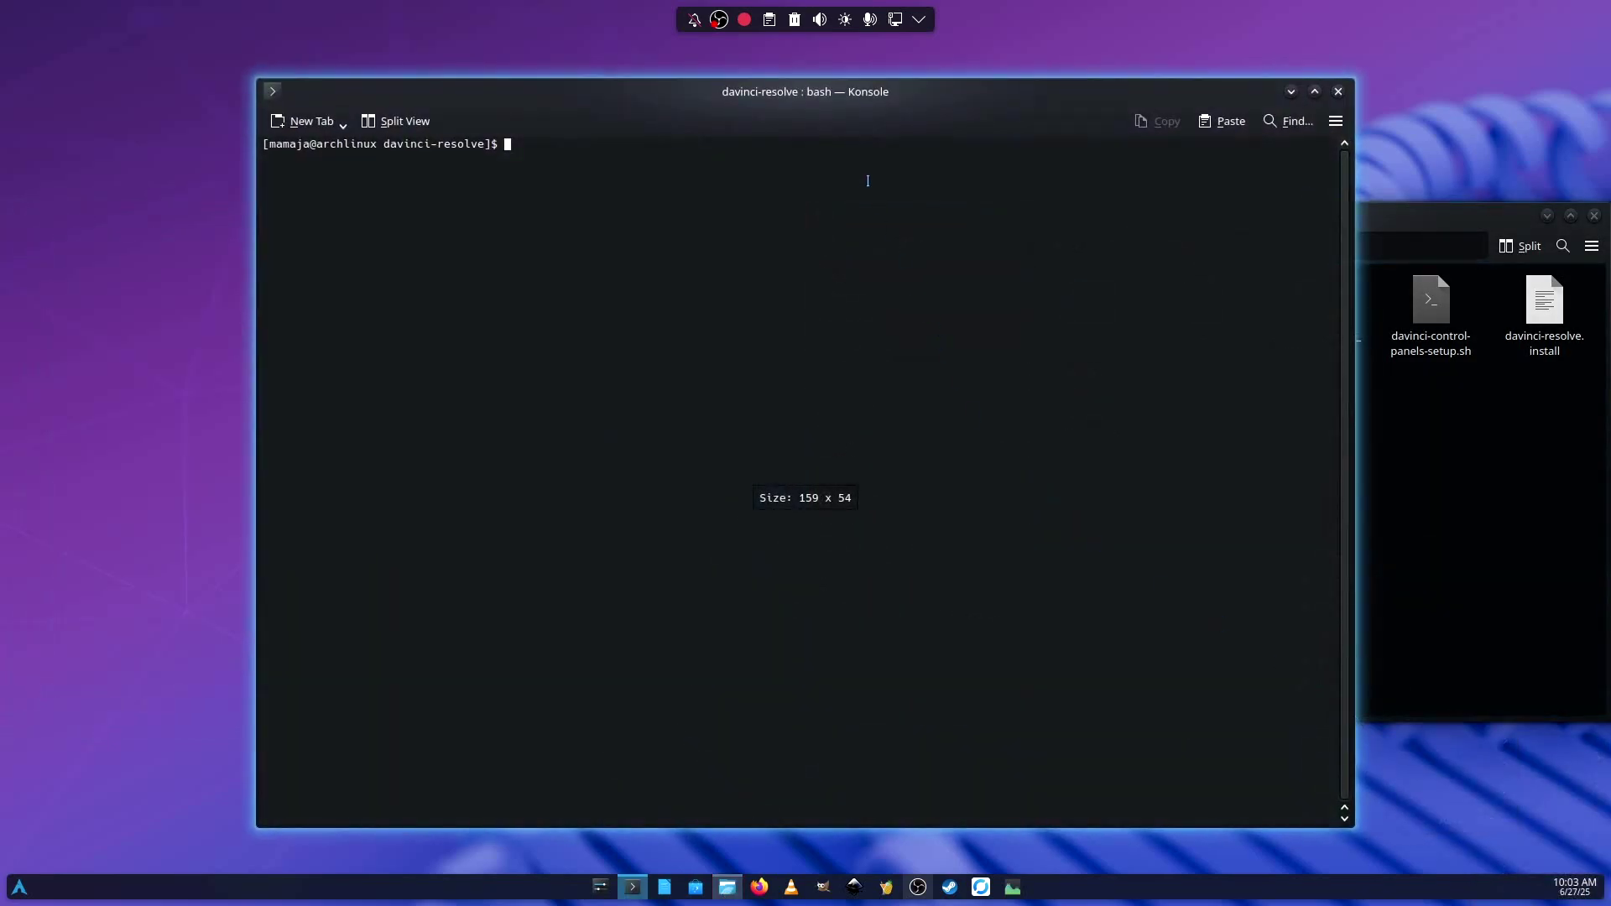
{"action": "left_click_drag", "start_coordinate": [919, 100], "coordinate": [659, 122]}
{"action": "type", "text": "ls"}
{"action": "key", "text": "Return"}
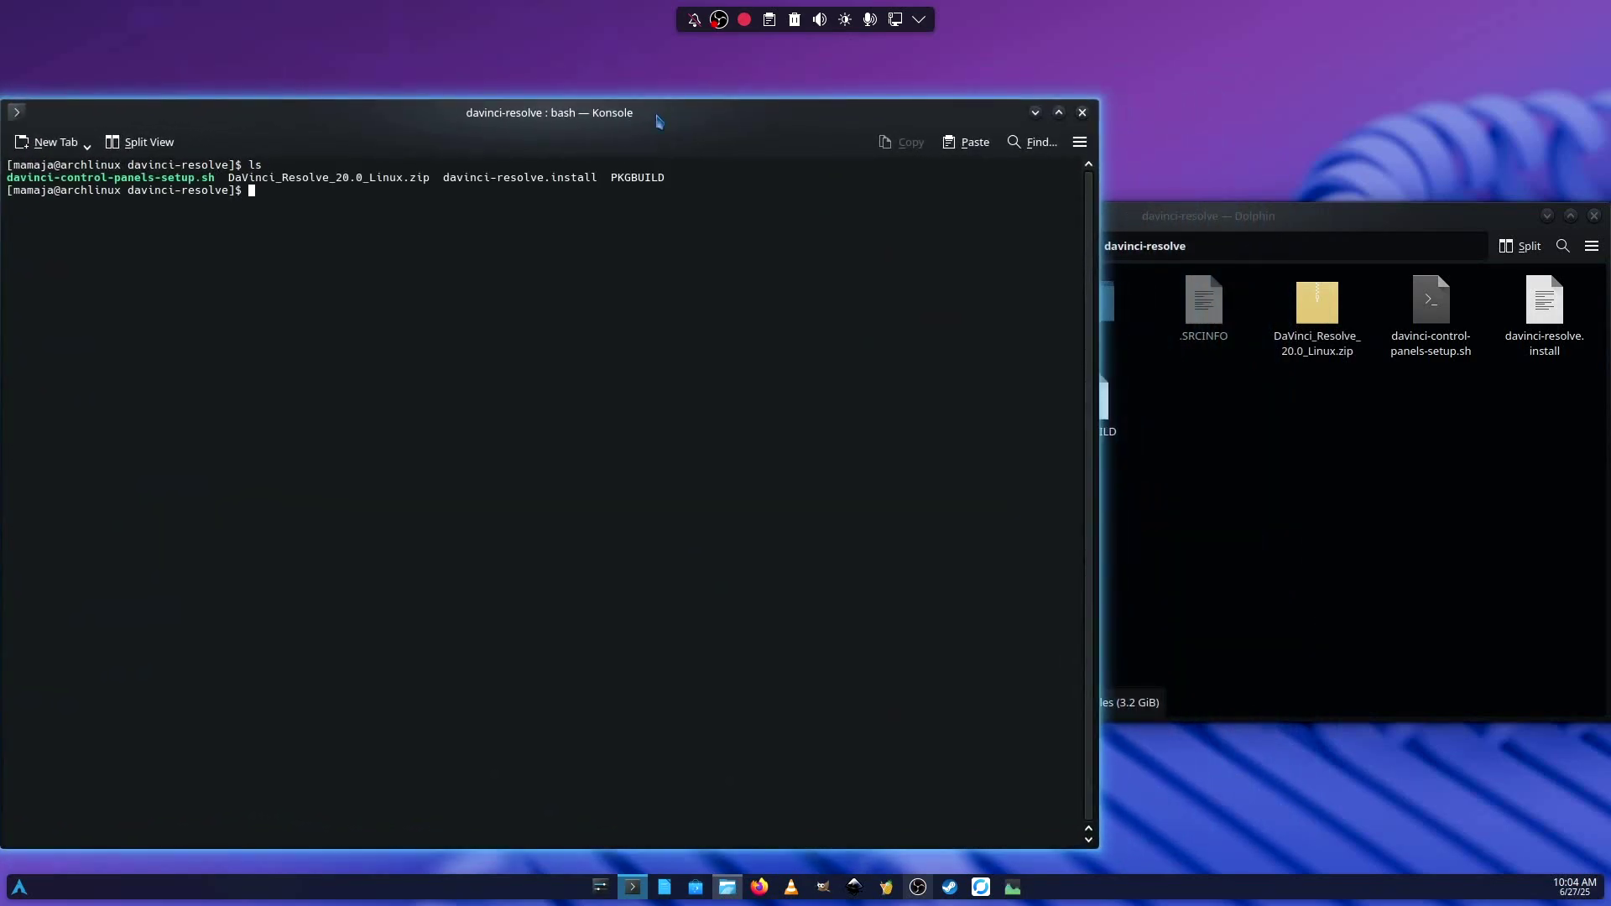
Start the package build with makepkg -si.
{"action": "left_click_drag", "start_coordinate": [663, 184], "coordinate": [615, 179]}
{"action": "left_click", "coordinate": [617, 216]}
{"action": "type", "text": "makepkg -si"}
{"action": "key", "text": "Return"}
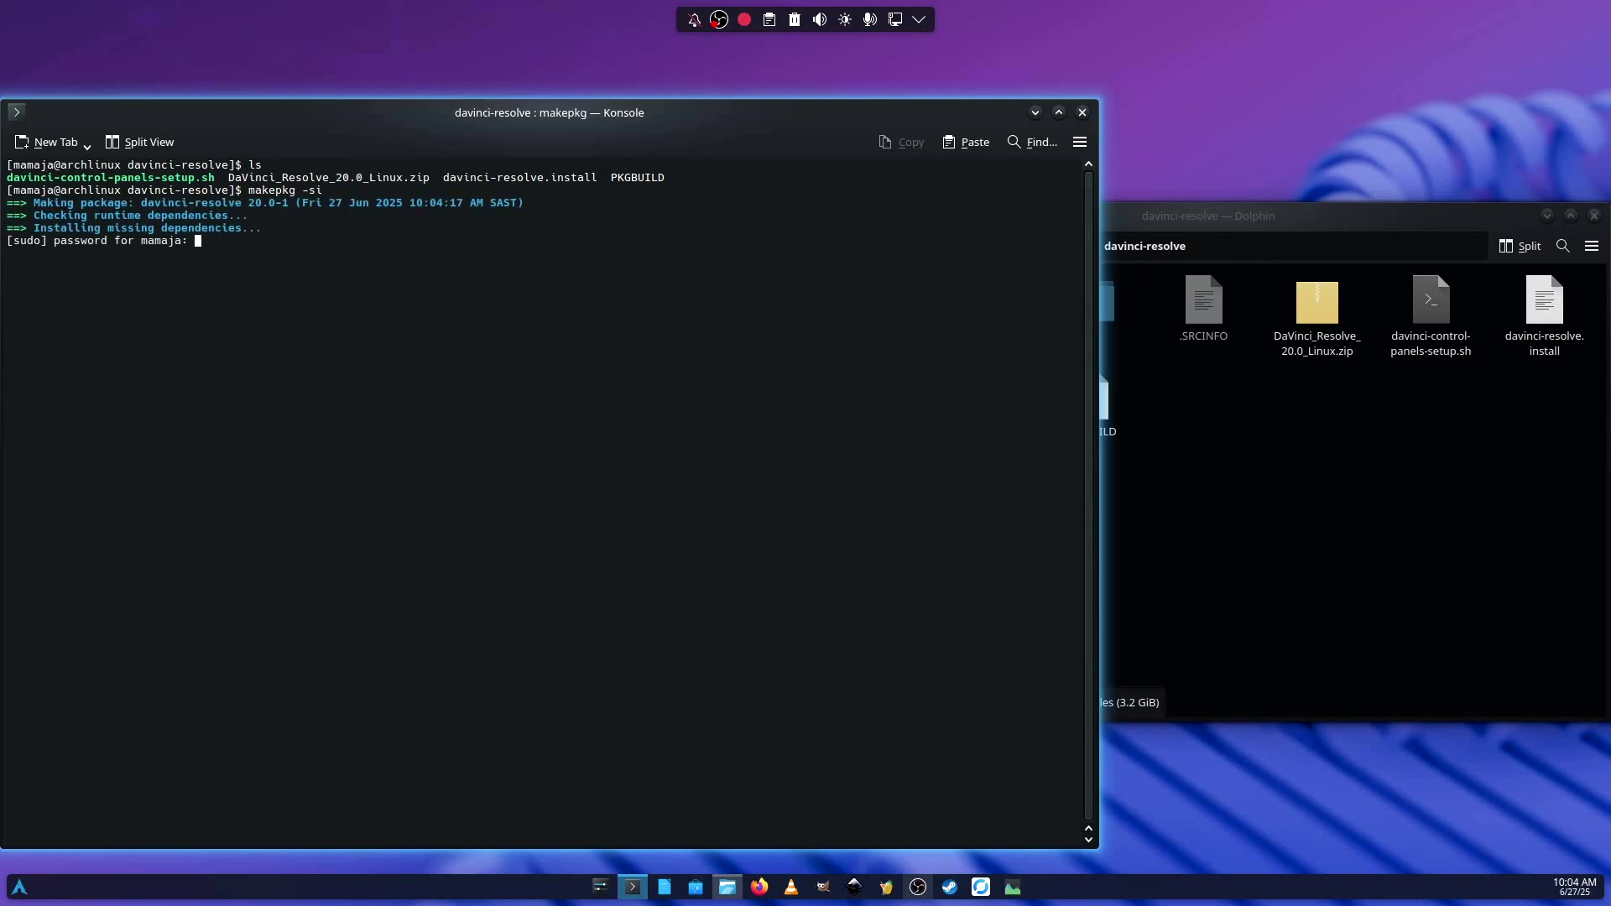
Submit the sudo password, pick option 4 opencl-nvidia, and accept the default Java runtime.
{"action": "key", "text": "Return"}
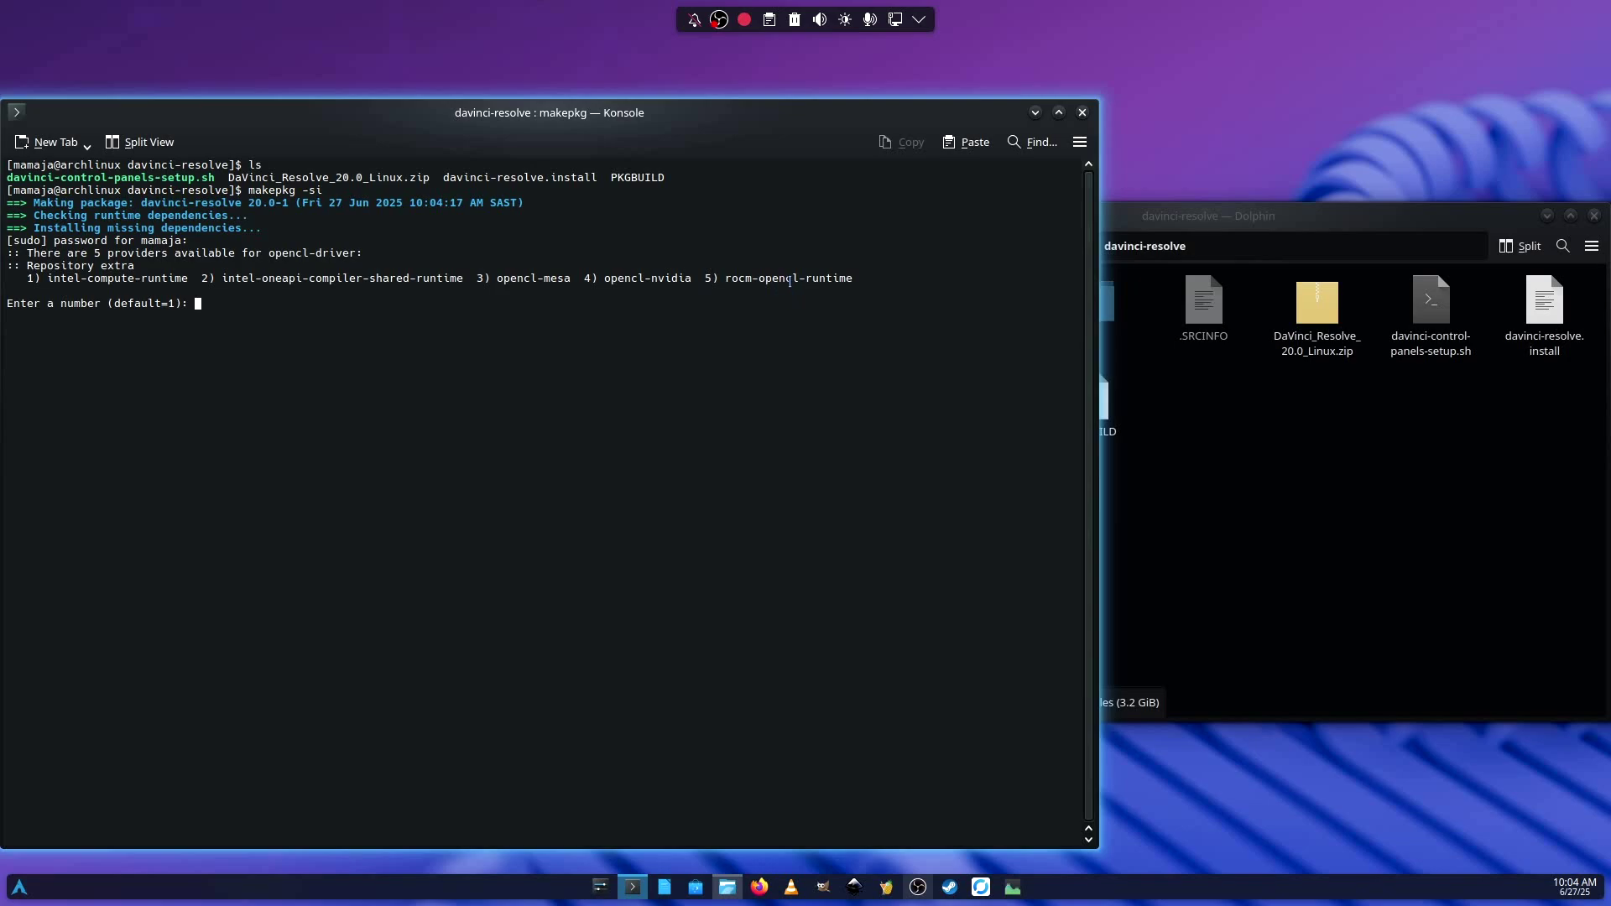
{"action": "double_click", "coordinate": [605, 285]}
{"action": "type", "text": "4"}
{"action": "key", "text": "Return"}
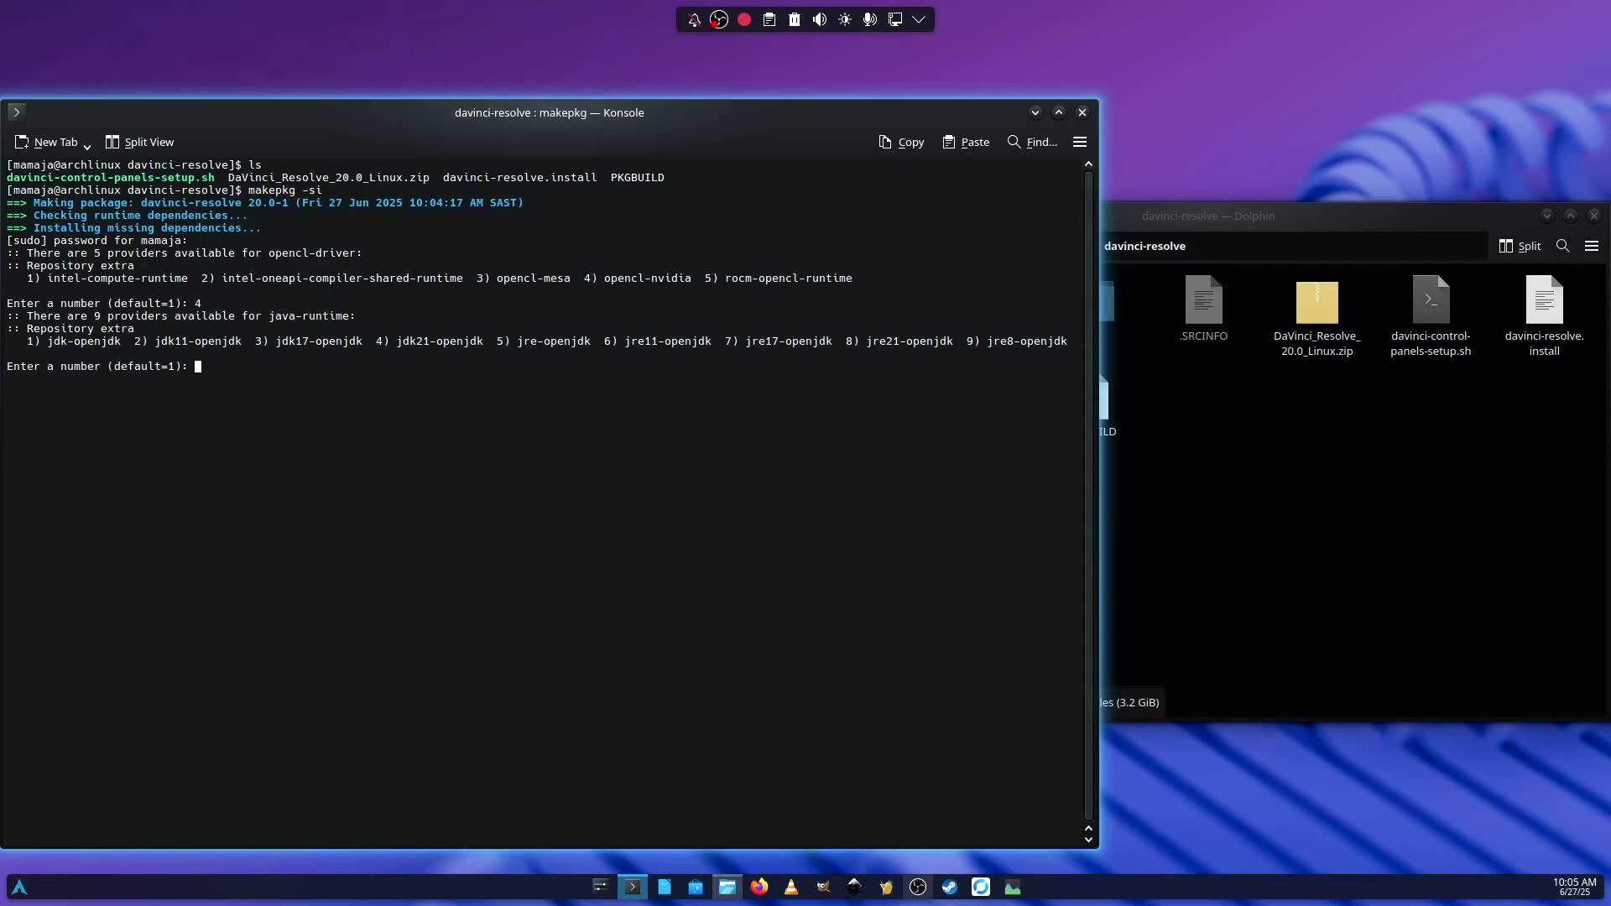
{"action": "key", "text": "Return"}
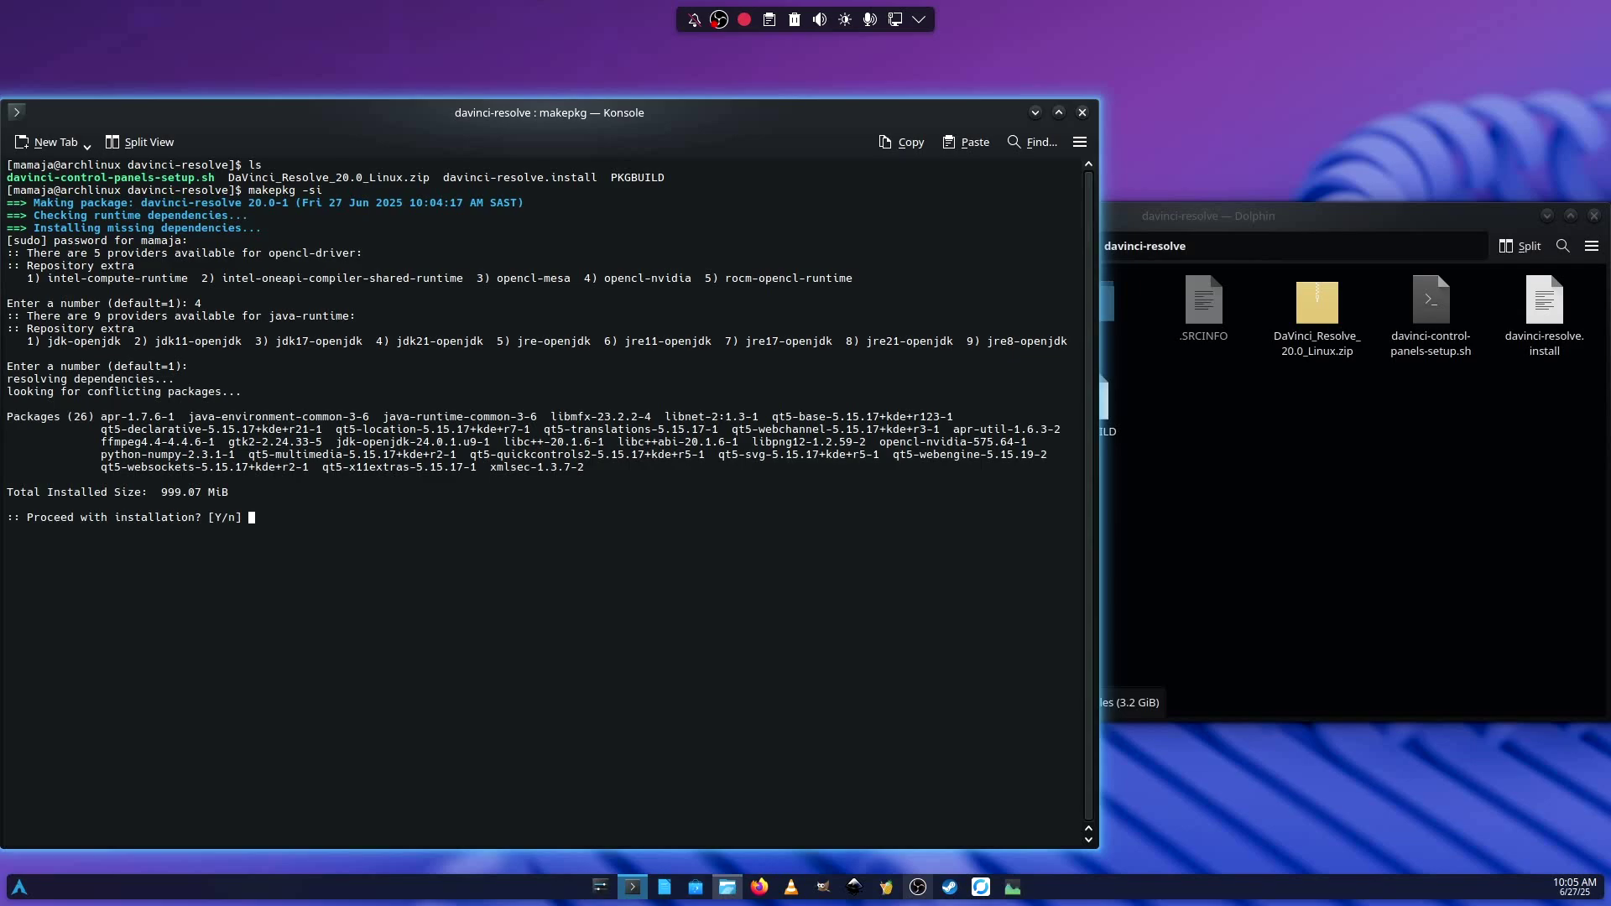
Confirm installing the 26 dependencies, let makepkg finish building, and submit the sudo password for installation.
{"action": "key", "text": "Return"}
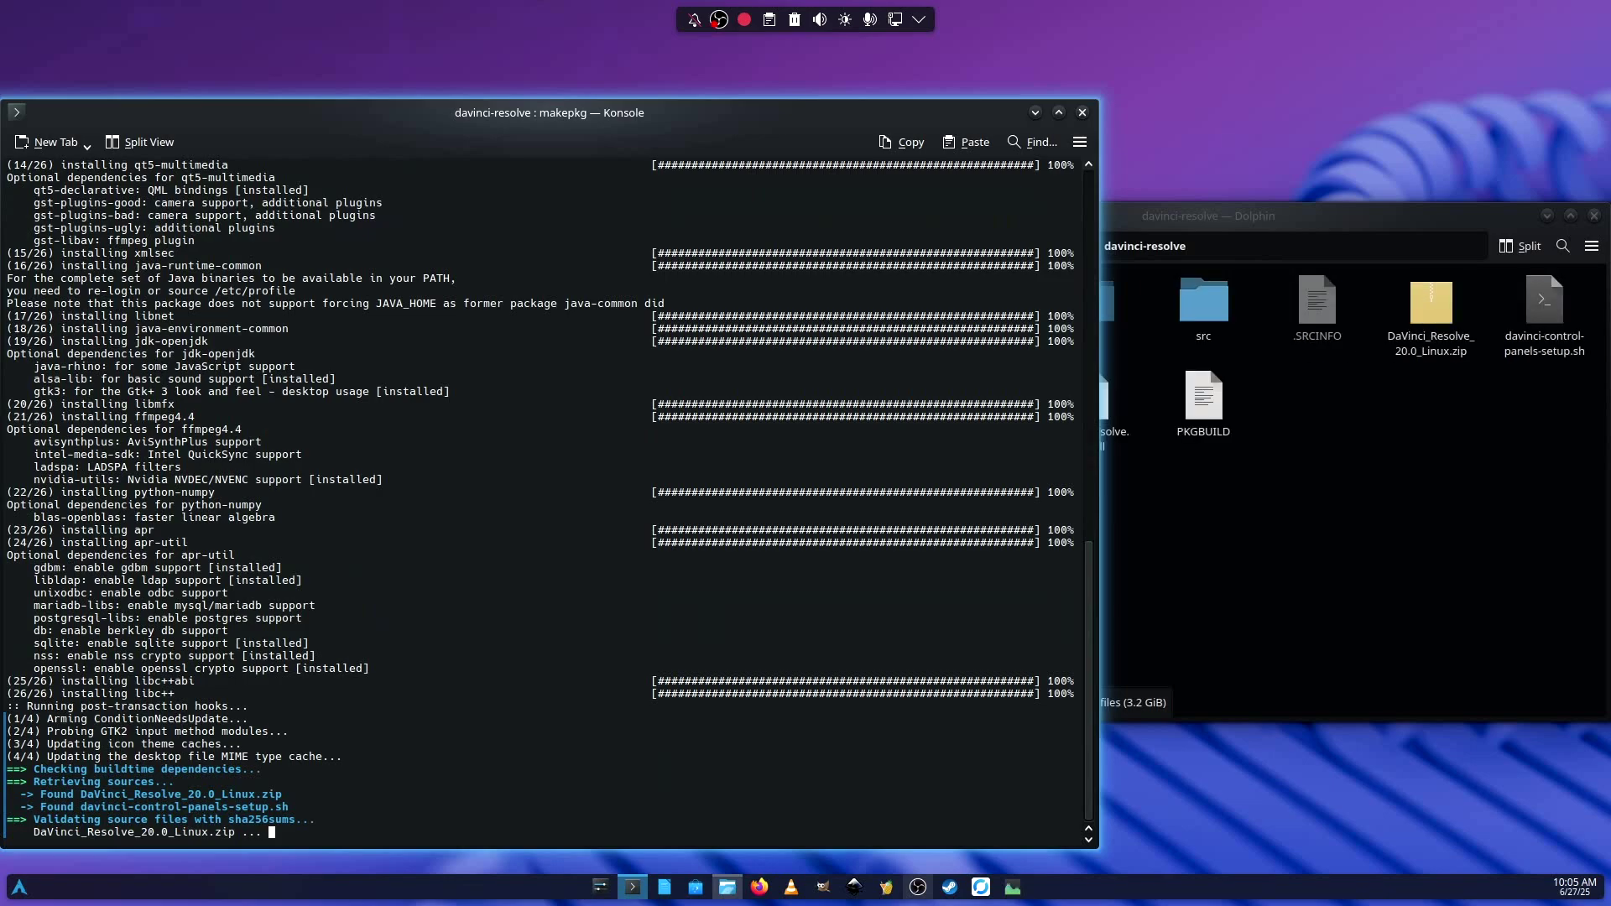
{"action": "left_click", "coordinate": [1330, 631]}
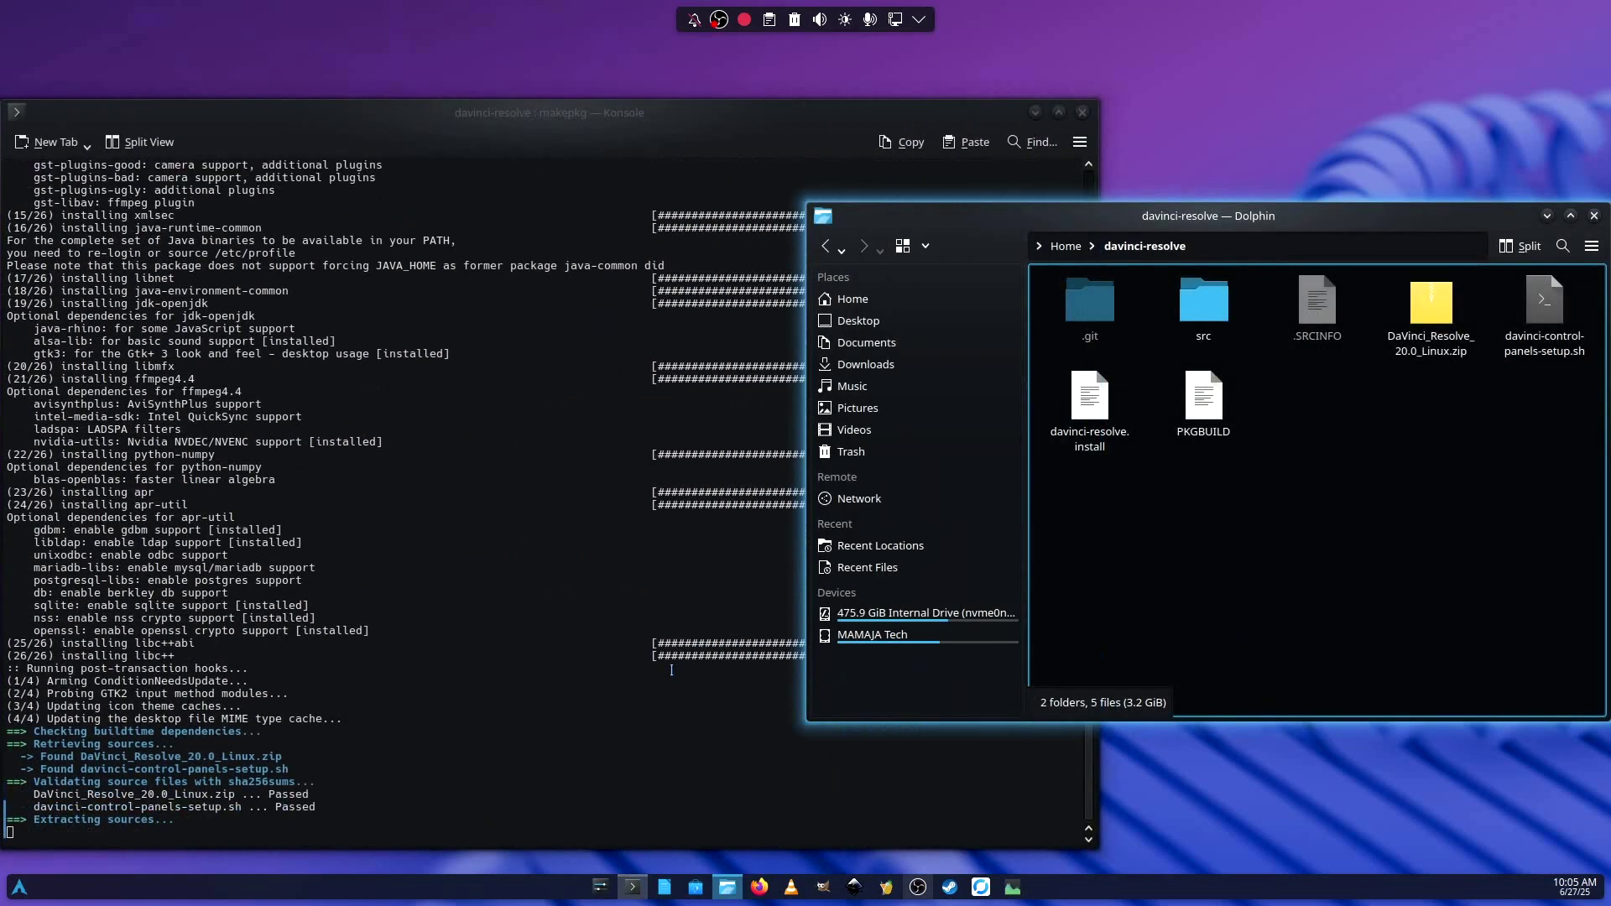
{"action": "left_click", "coordinate": [535, 670]}
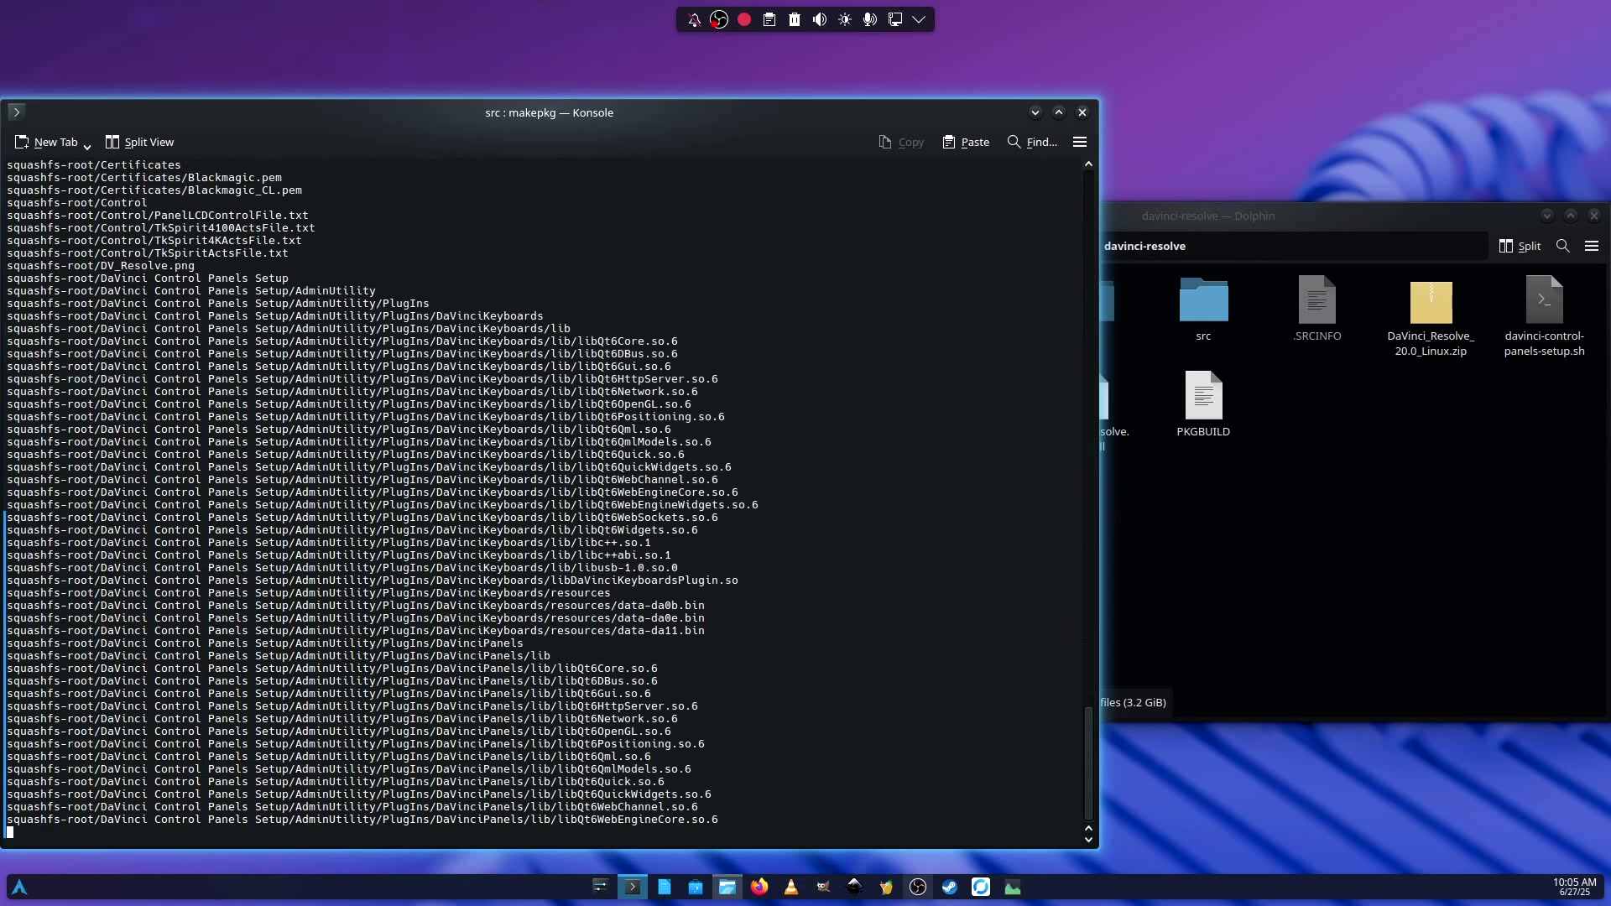
{"action": "left_click", "coordinate": [1127, 660]}
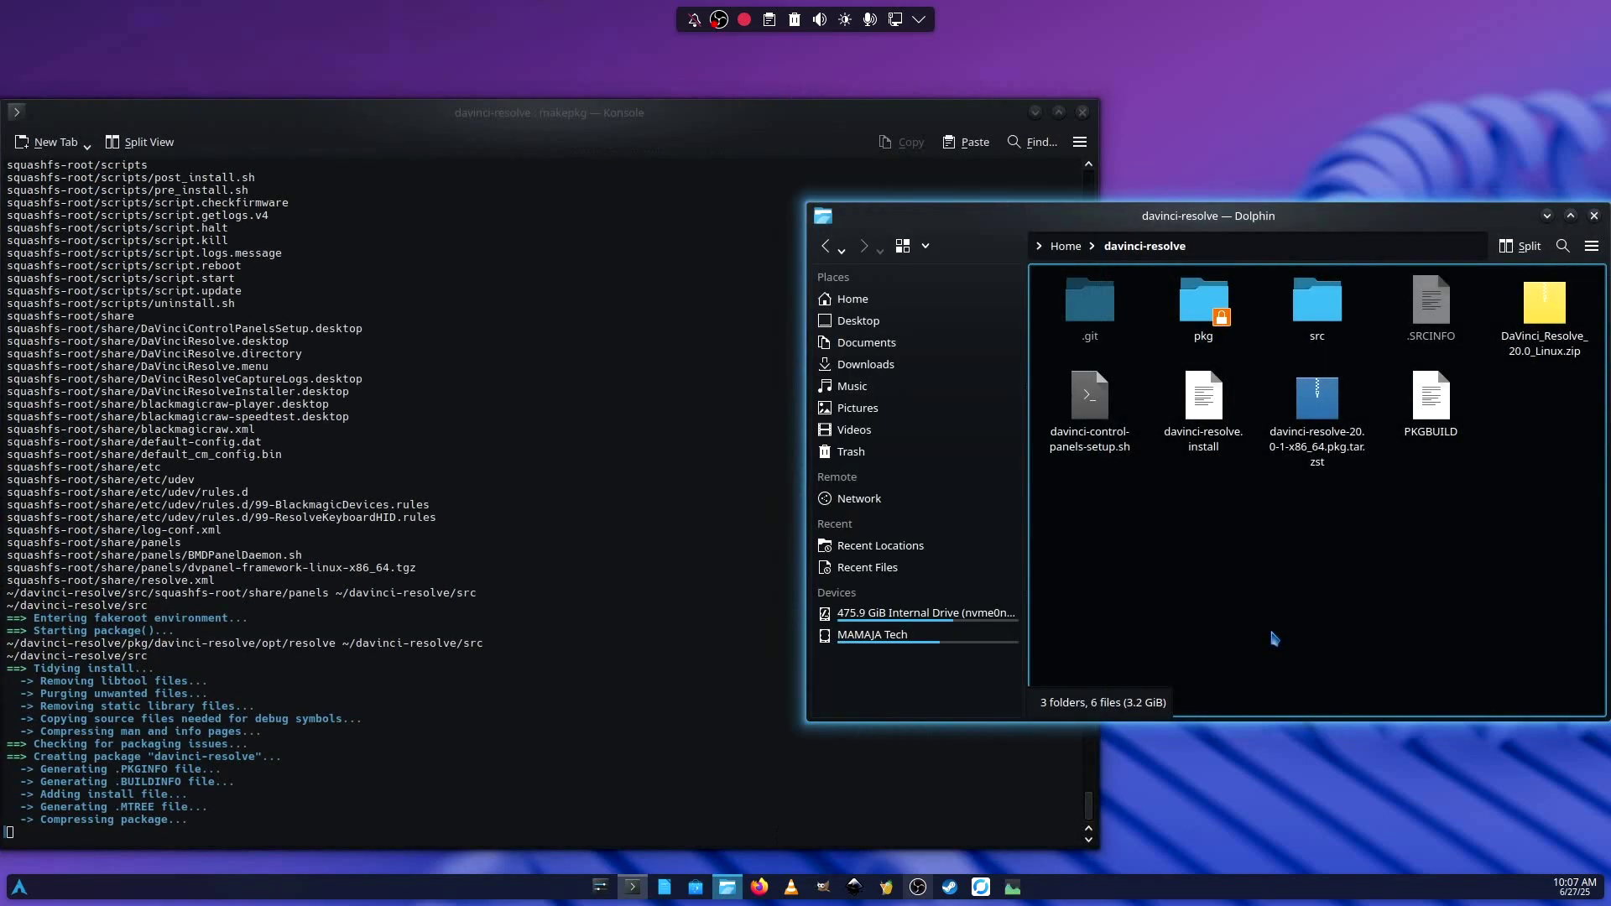
{"action": "key", "text": "alt+Tab"}
{"action": "key", "text": "Return"}
{"action": "key", "text": "Return"}
{"action": "left_click", "coordinate": [1317, 419]}
Authenticate the pacman install with the sudo password and select the built package in Dolphin.
{"action": "key", "text": "alt+Tab"}
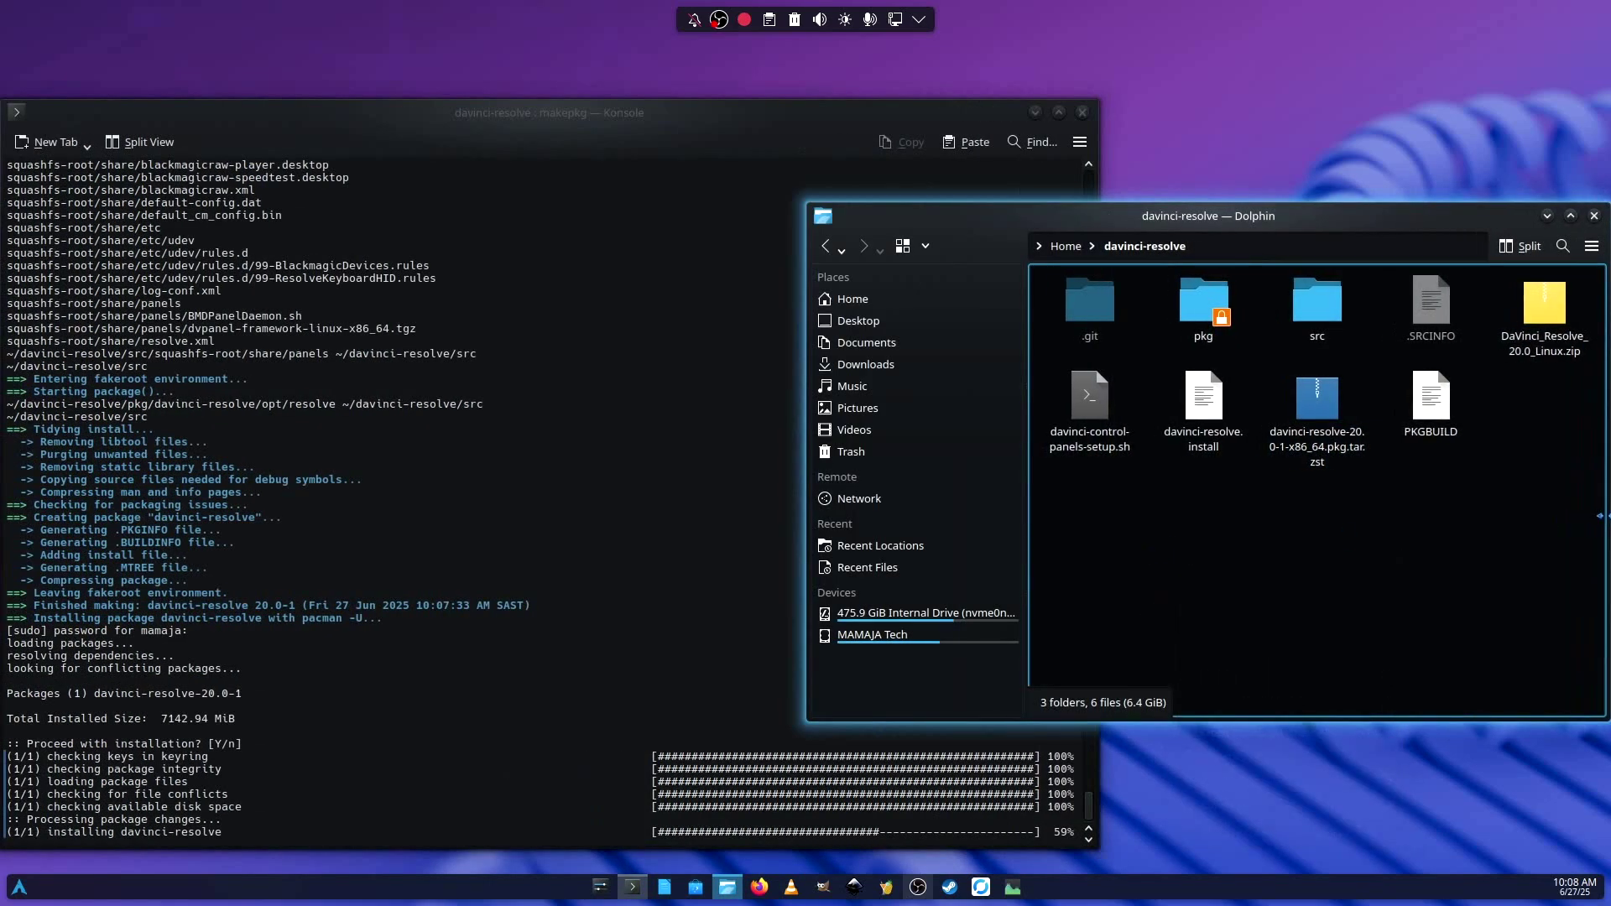
{"action": "key", "text": "alt+Tab"}
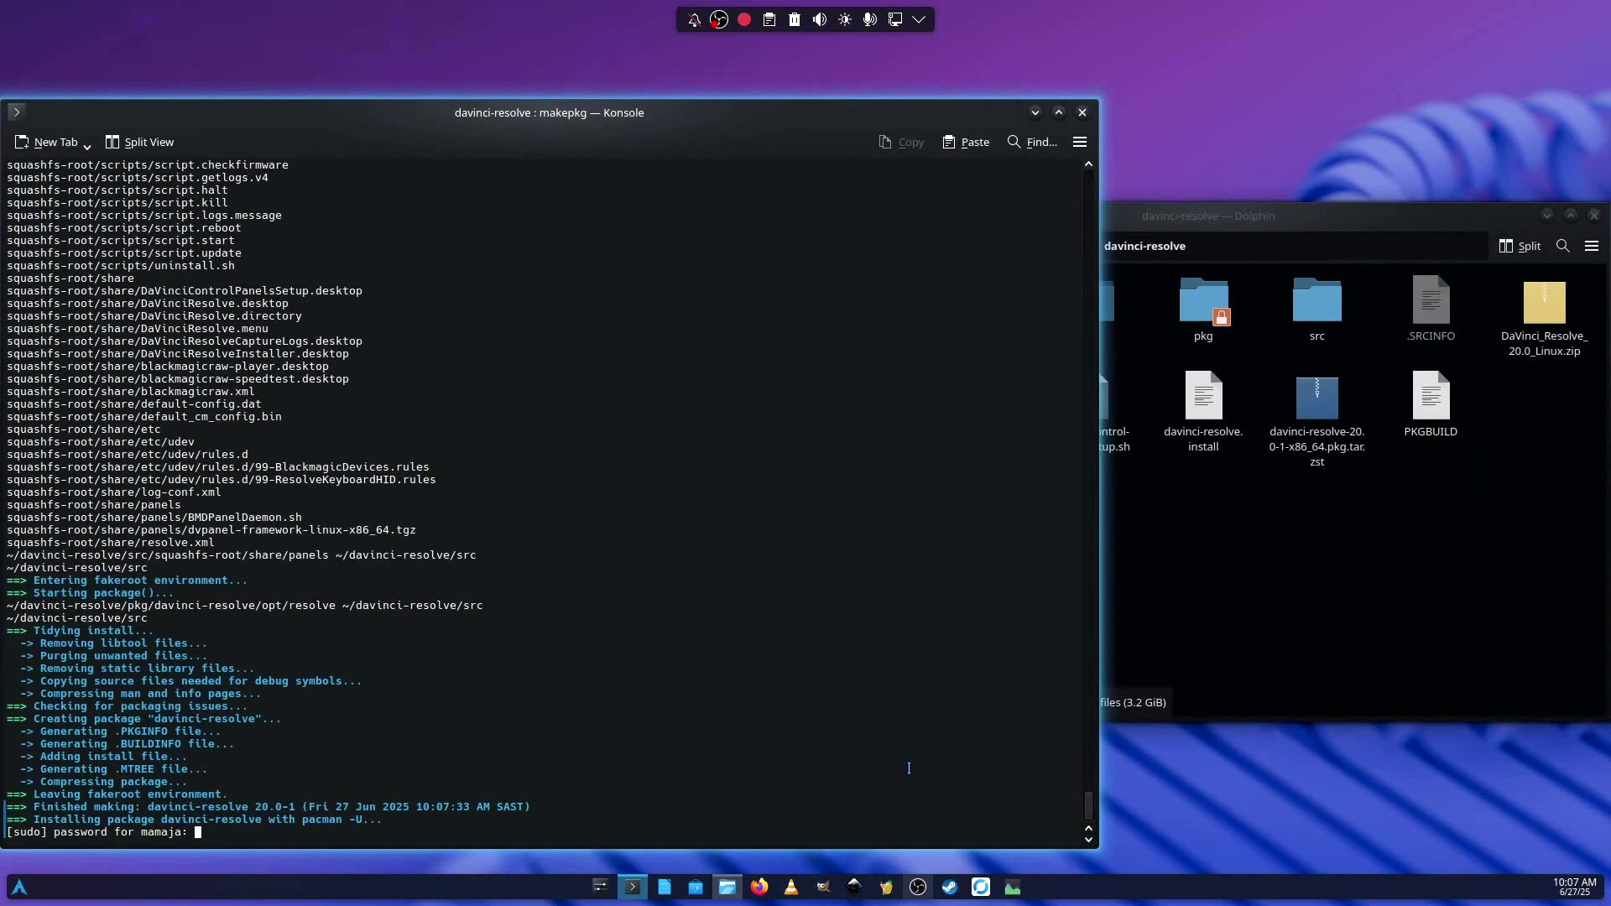
{"action": "key", "text": "Return"}
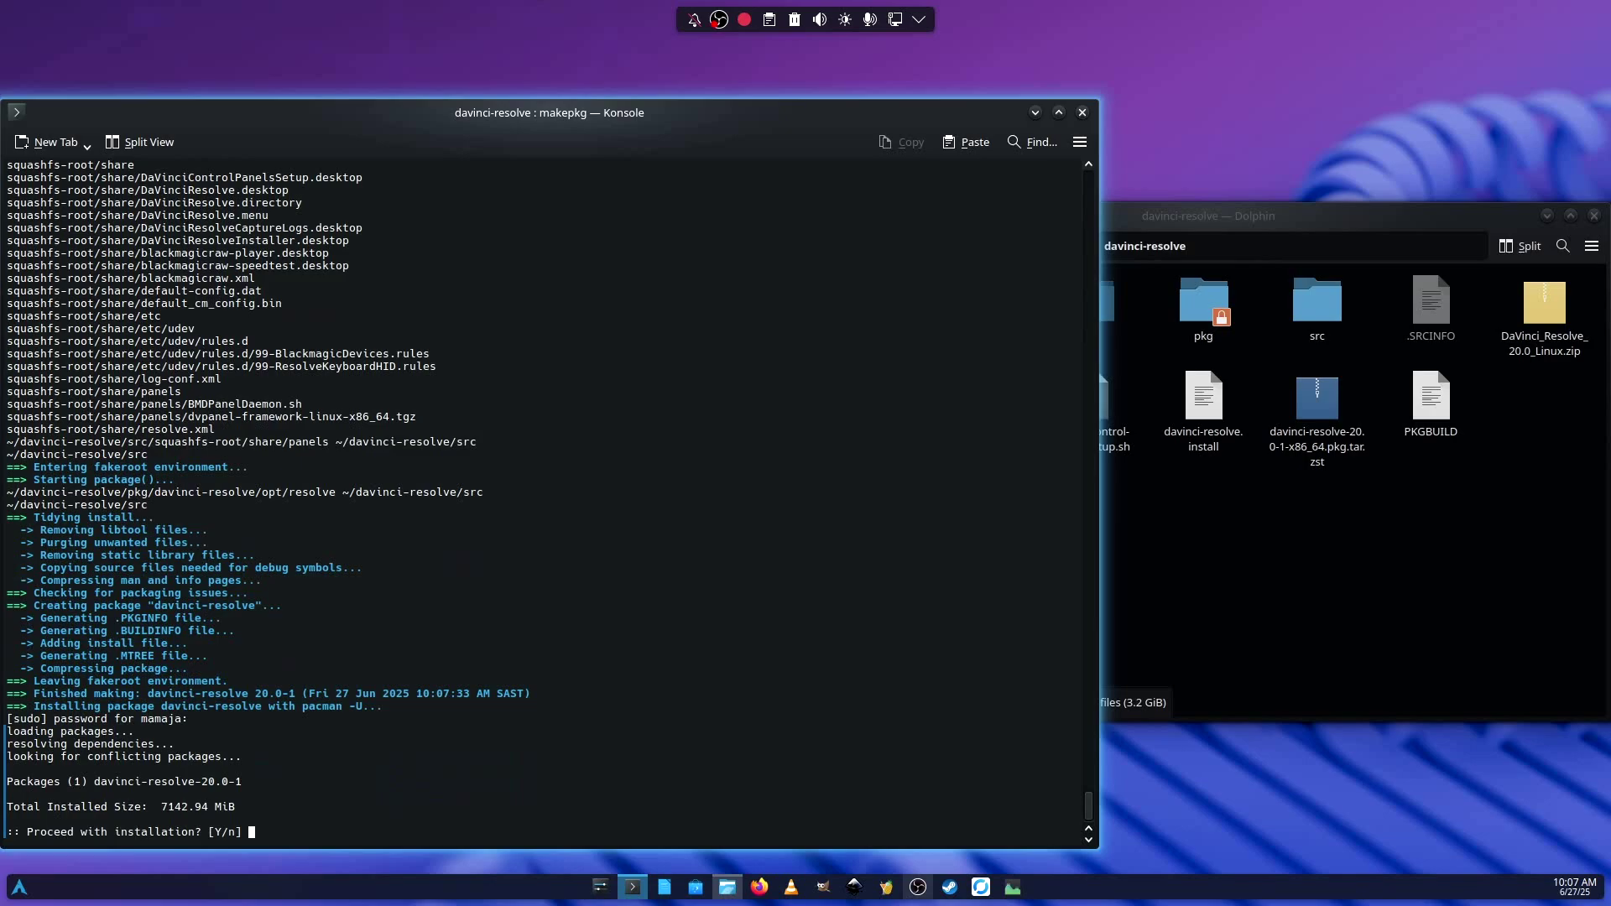
{"action": "left_click", "coordinate": [1368, 549]}
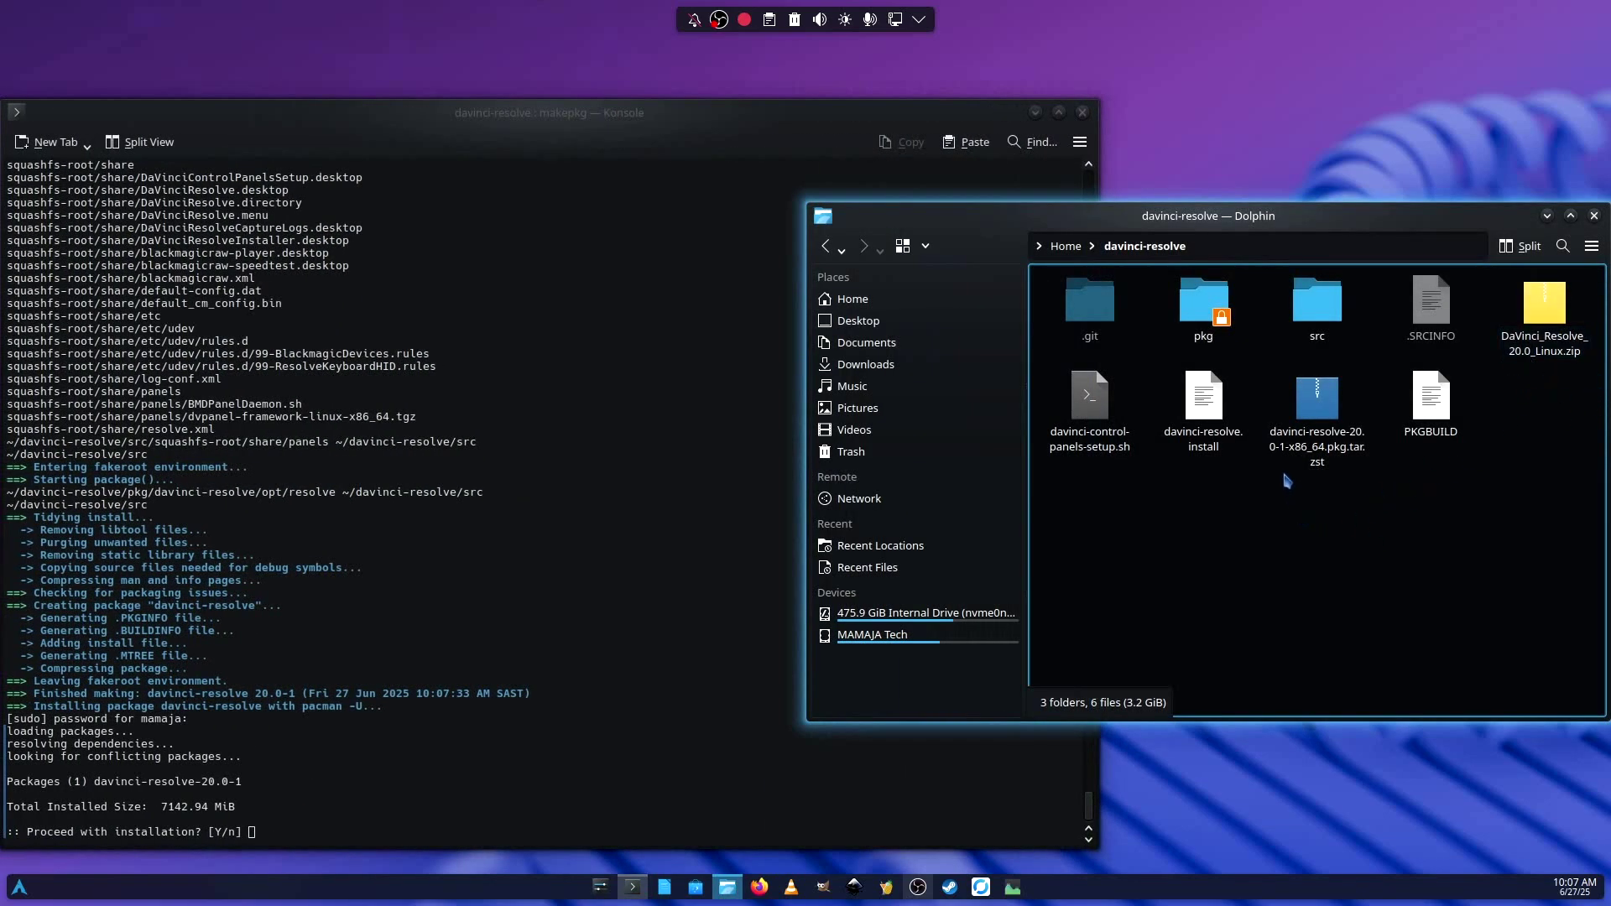
{"action": "left_click", "coordinate": [1313, 453]}
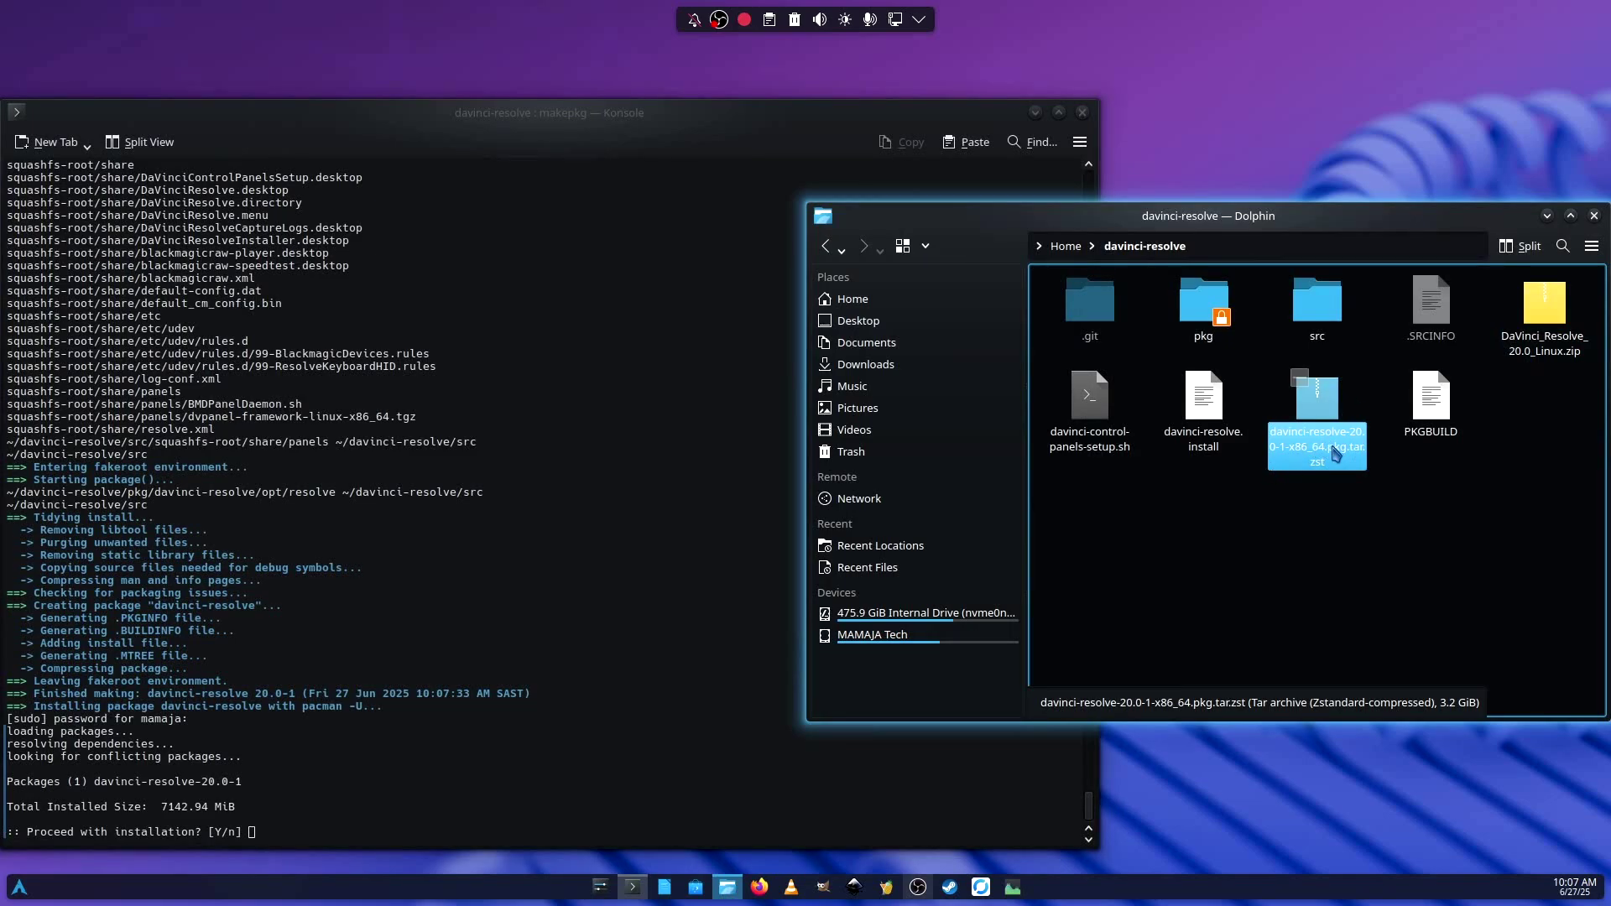
Answer Y to 'Proceed with installation?' so davinci-resolve 20.0-1 installs with all hooks.
{"action": "left_click", "coordinate": [767, 696]}
{"action": "key", "text": "Return"}
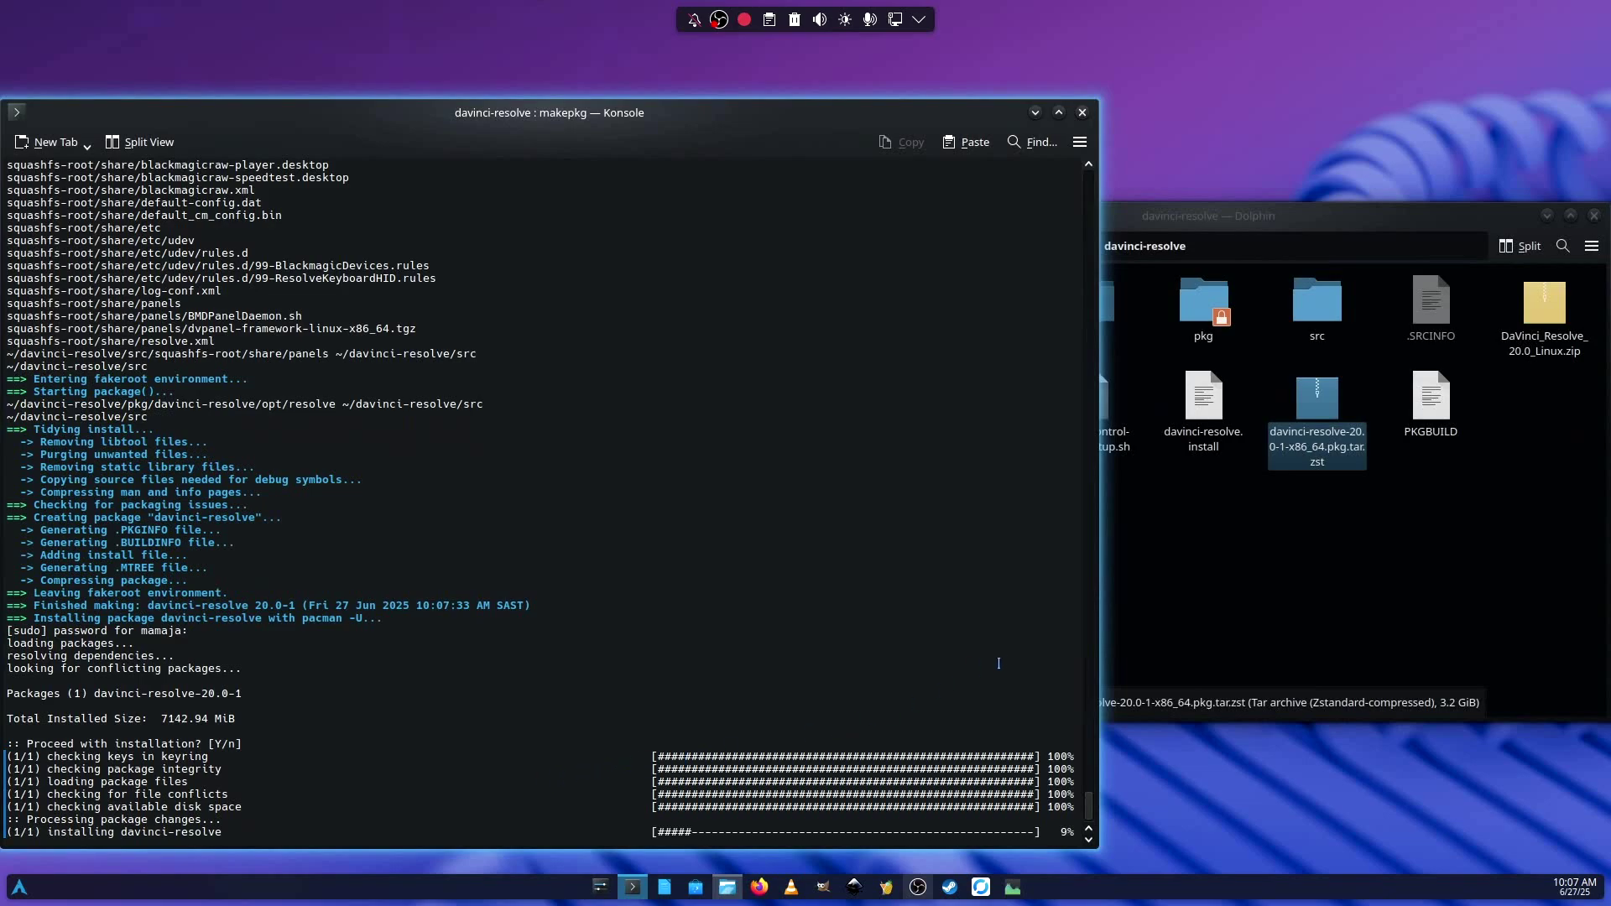
{"action": "left_click", "coordinate": [1146, 621]}
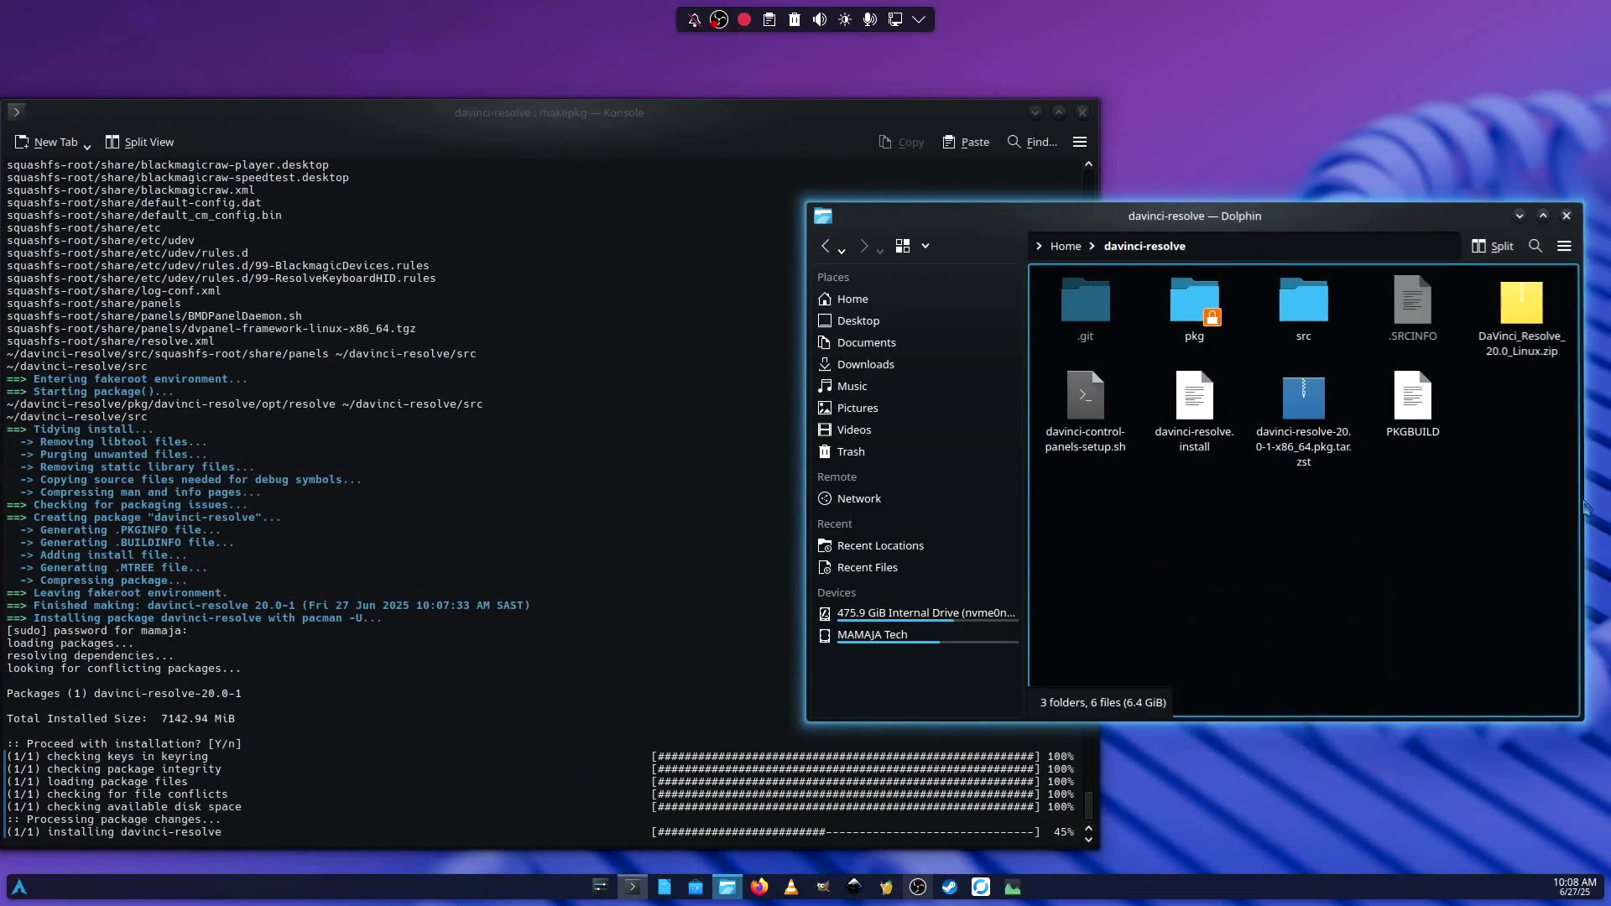
{"action": "left_click_drag", "start_coordinate": [1558, 546], "coordinate": [1099, 302]}
{"action": "left_click", "coordinate": [531, 717]}
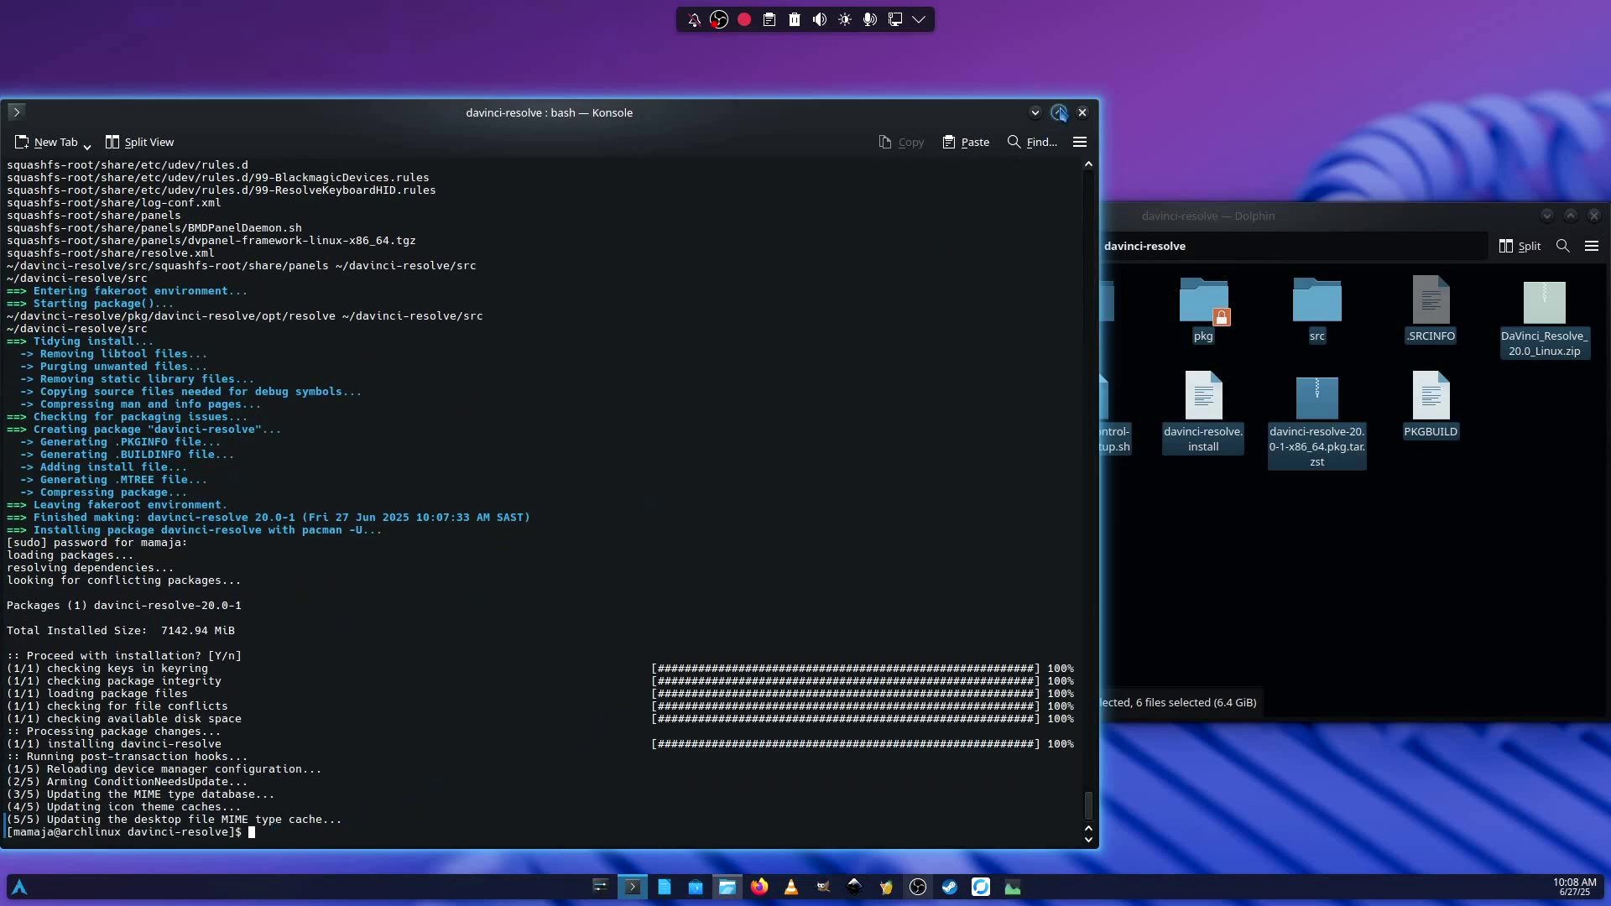
Close Konsole and Dolphin, pin DaVinci Resolve to the Task Manager, and reorder its icon.
{"action": "left_click", "coordinate": [1083, 113]}
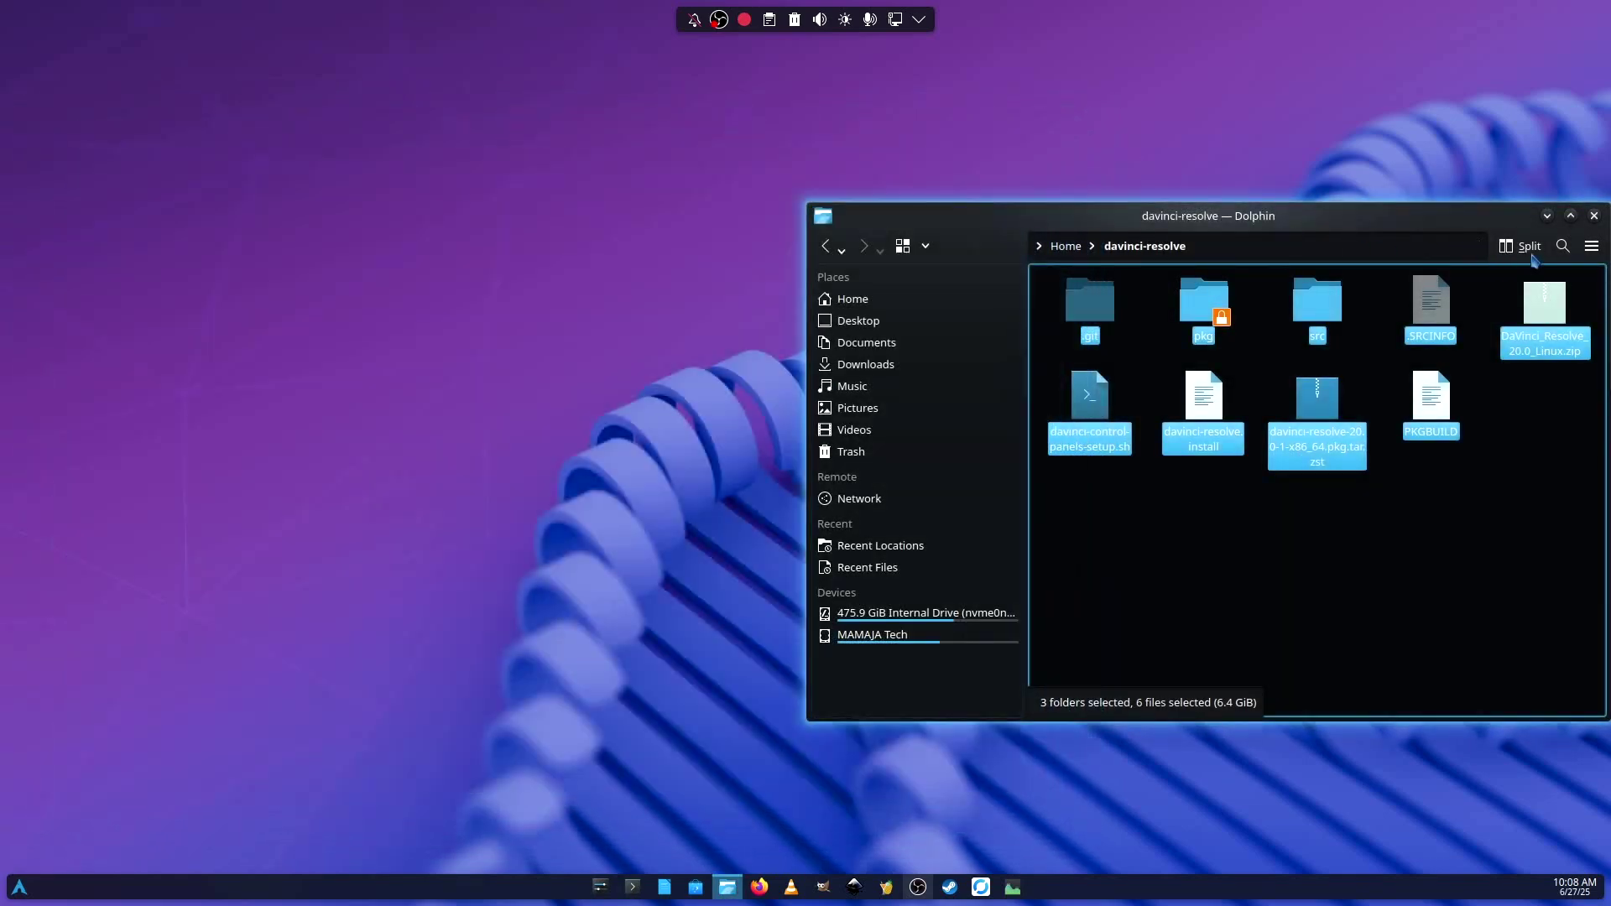
{"action": "left_click", "coordinate": [1595, 215]}
{"action": "left_click", "coordinate": [18, 887]}
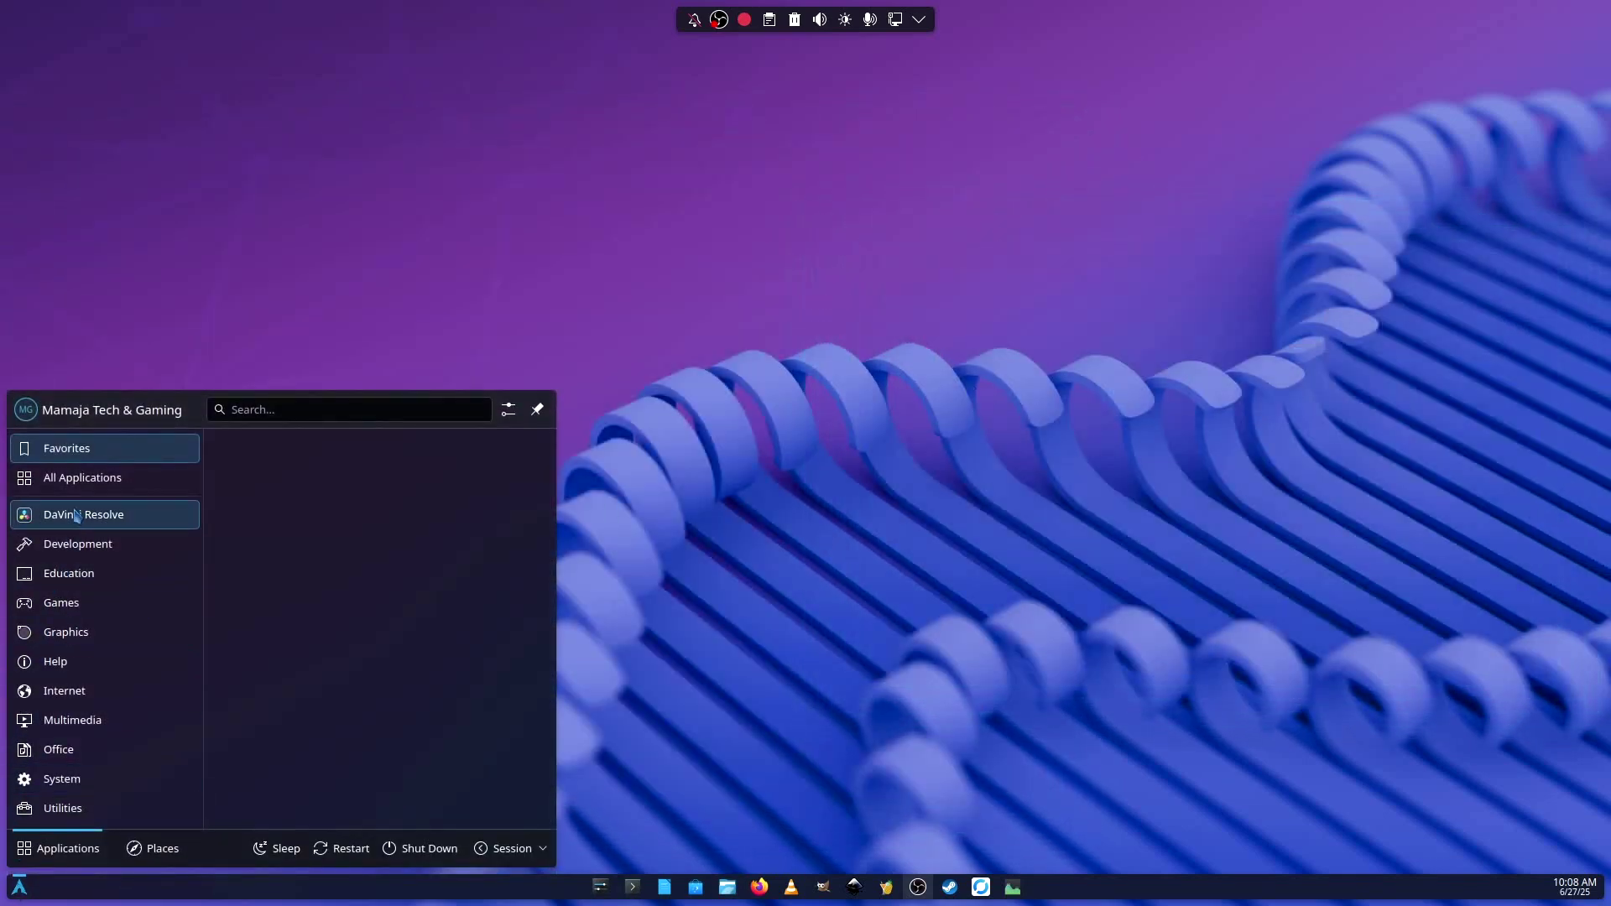
{"action": "mouse_move", "coordinate": [84, 514]}
{"action": "right_click", "coordinate": [304, 558]}
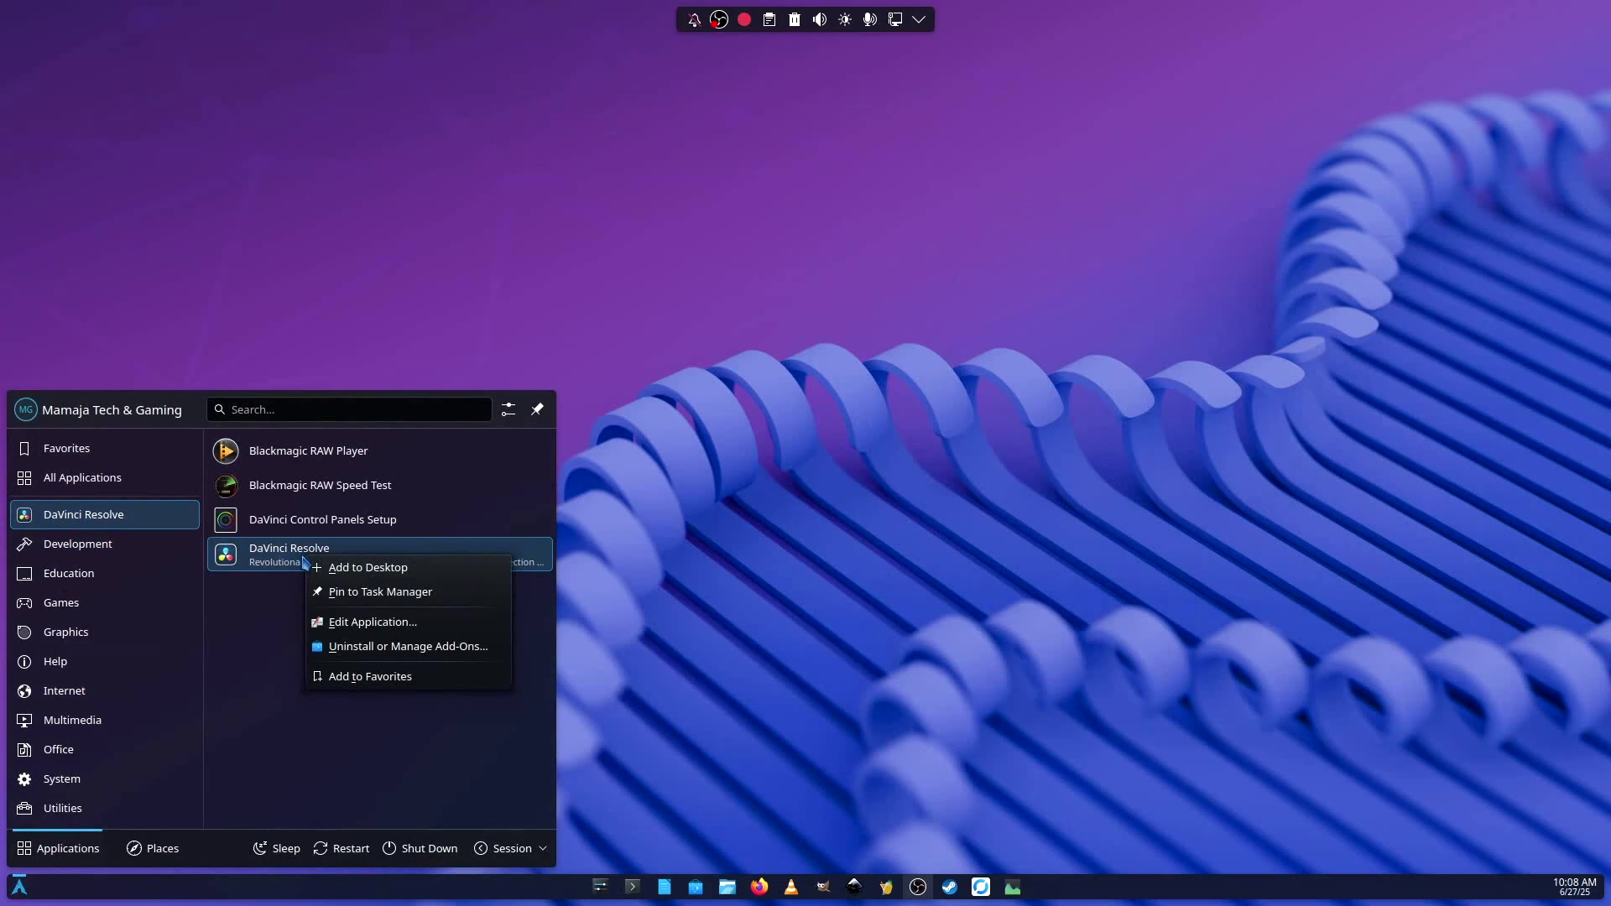
{"action": "left_click", "coordinate": [356, 594]}
{"action": "left_click_drag", "start_coordinate": [1015, 893], "coordinate": [911, 812]}
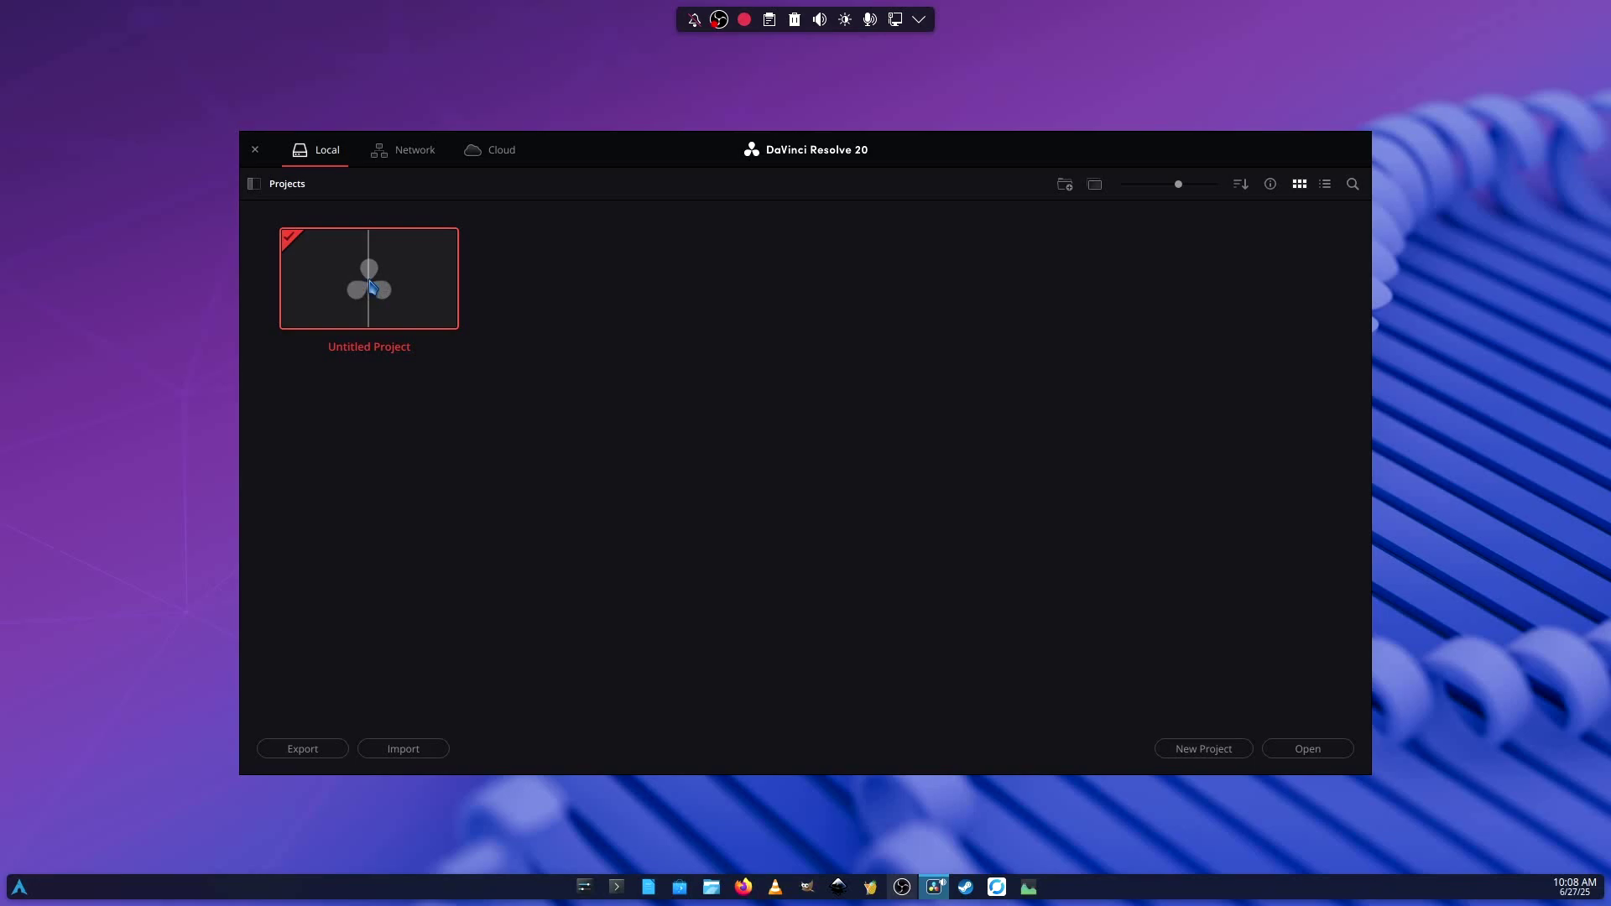
Create and open the new project Untitled Project 1.
{"action": "key", "text": "ctrl+n"}
{"action": "left_click", "coordinate": [849, 510]}
{"action": "left_click", "coordinate": [1316, 749]}
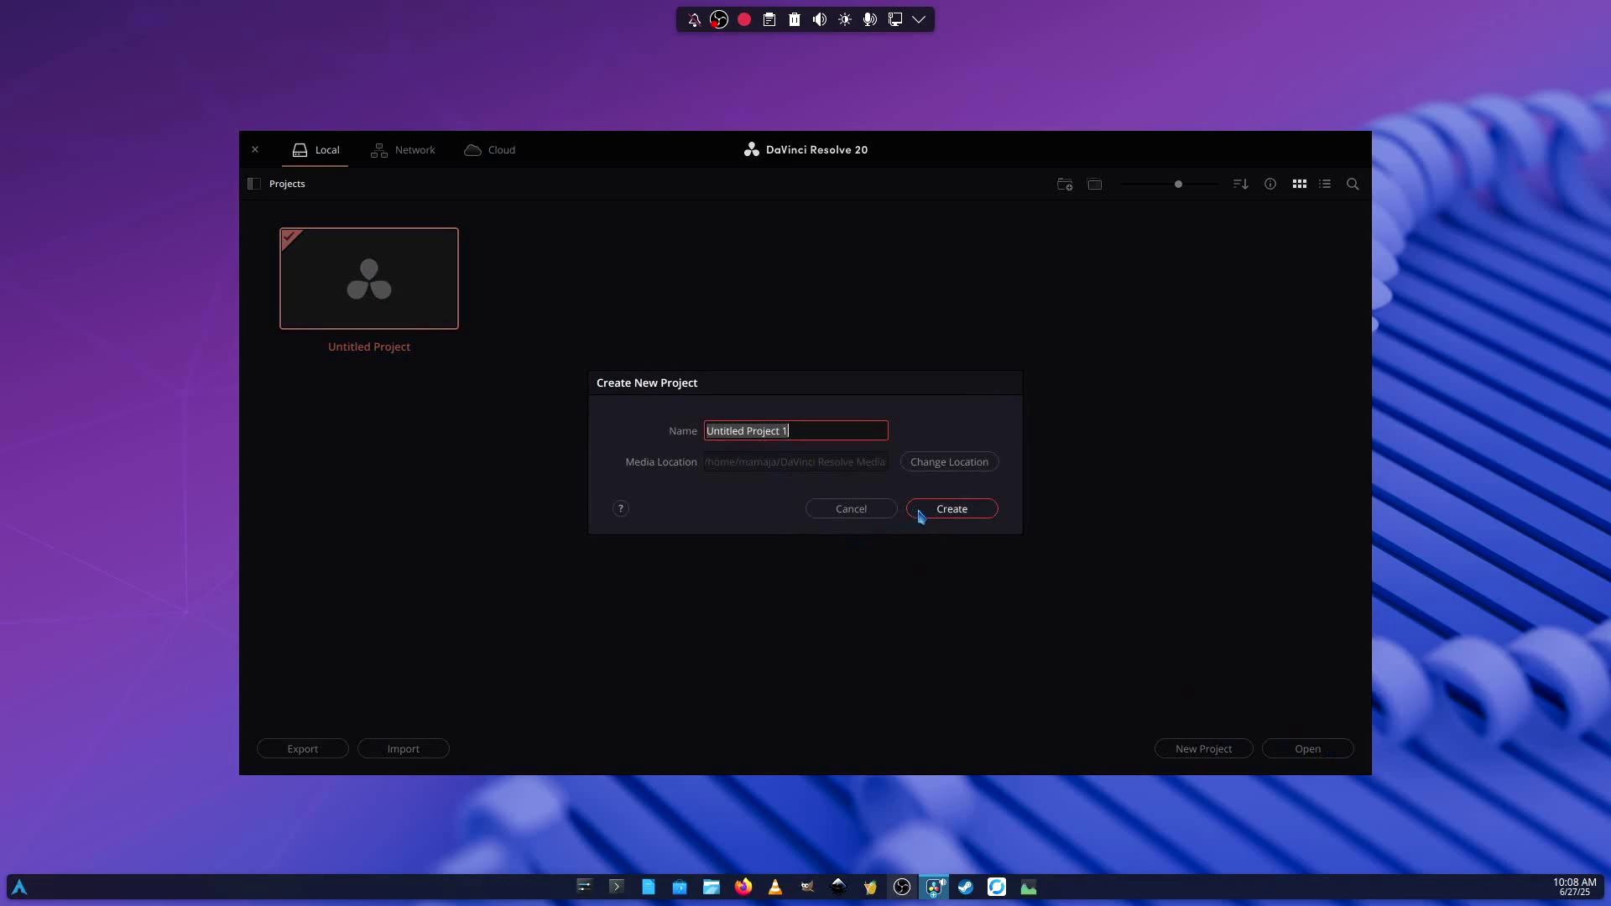
{"action": "left_click", "coordinate": [880, 511]}
{"action": "left_click", "coordinate": [1200, 748]}
{"action": "left_click", "coordinate": [943, 510]}
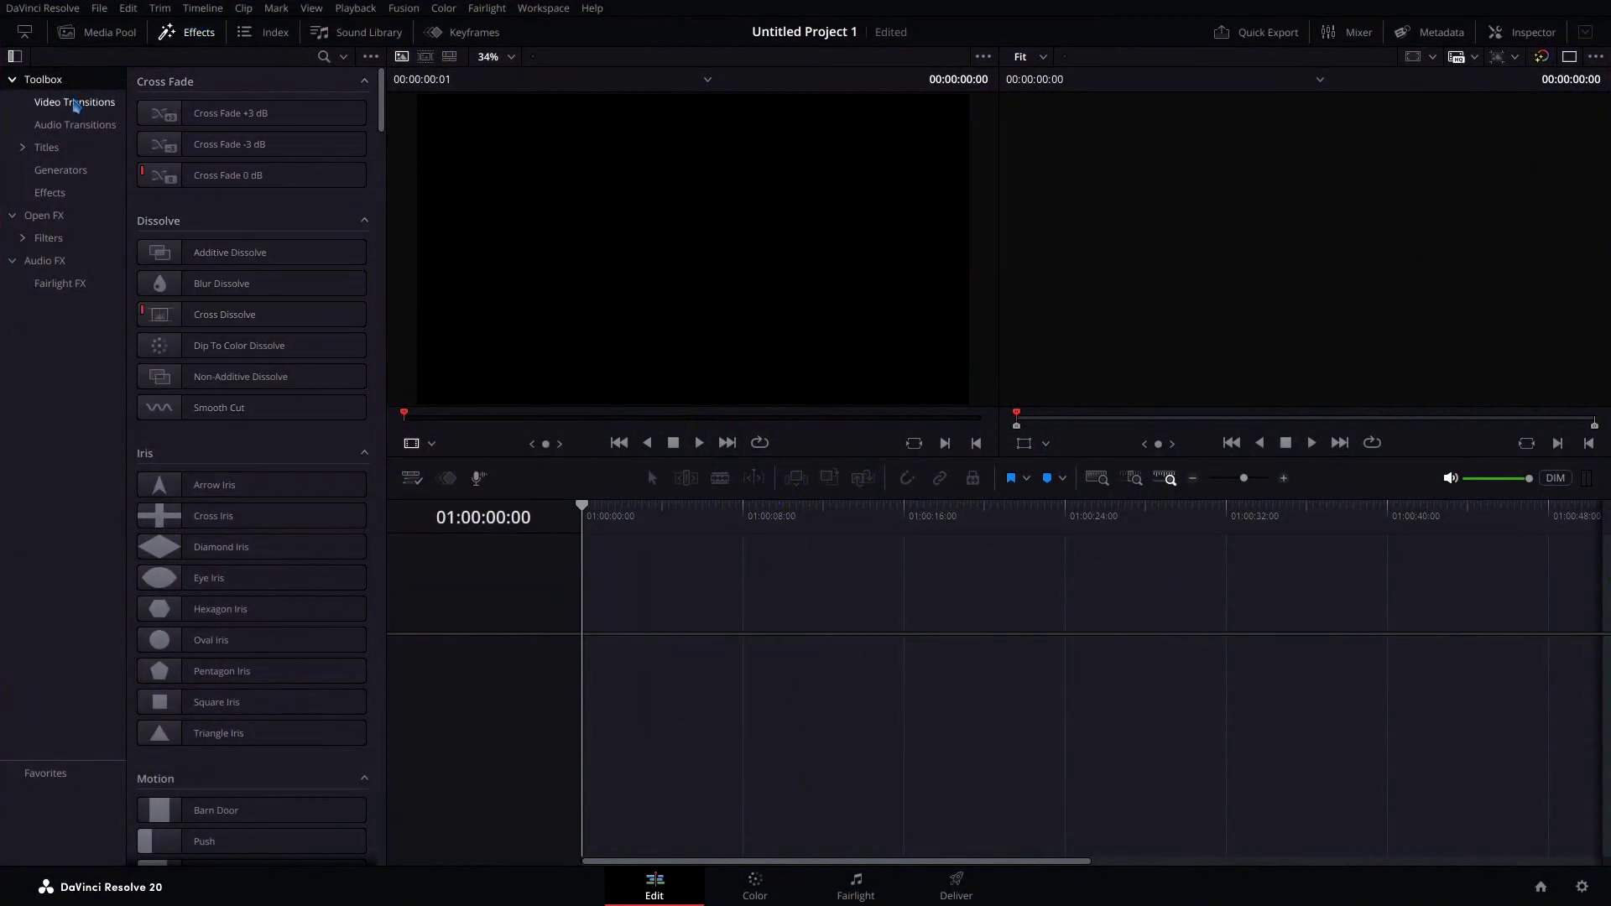
Try typing test text in the Effects search, clear it, then quit DaVinci Resolve.
{"action": "left_click", "coordinate": [323, 56]}
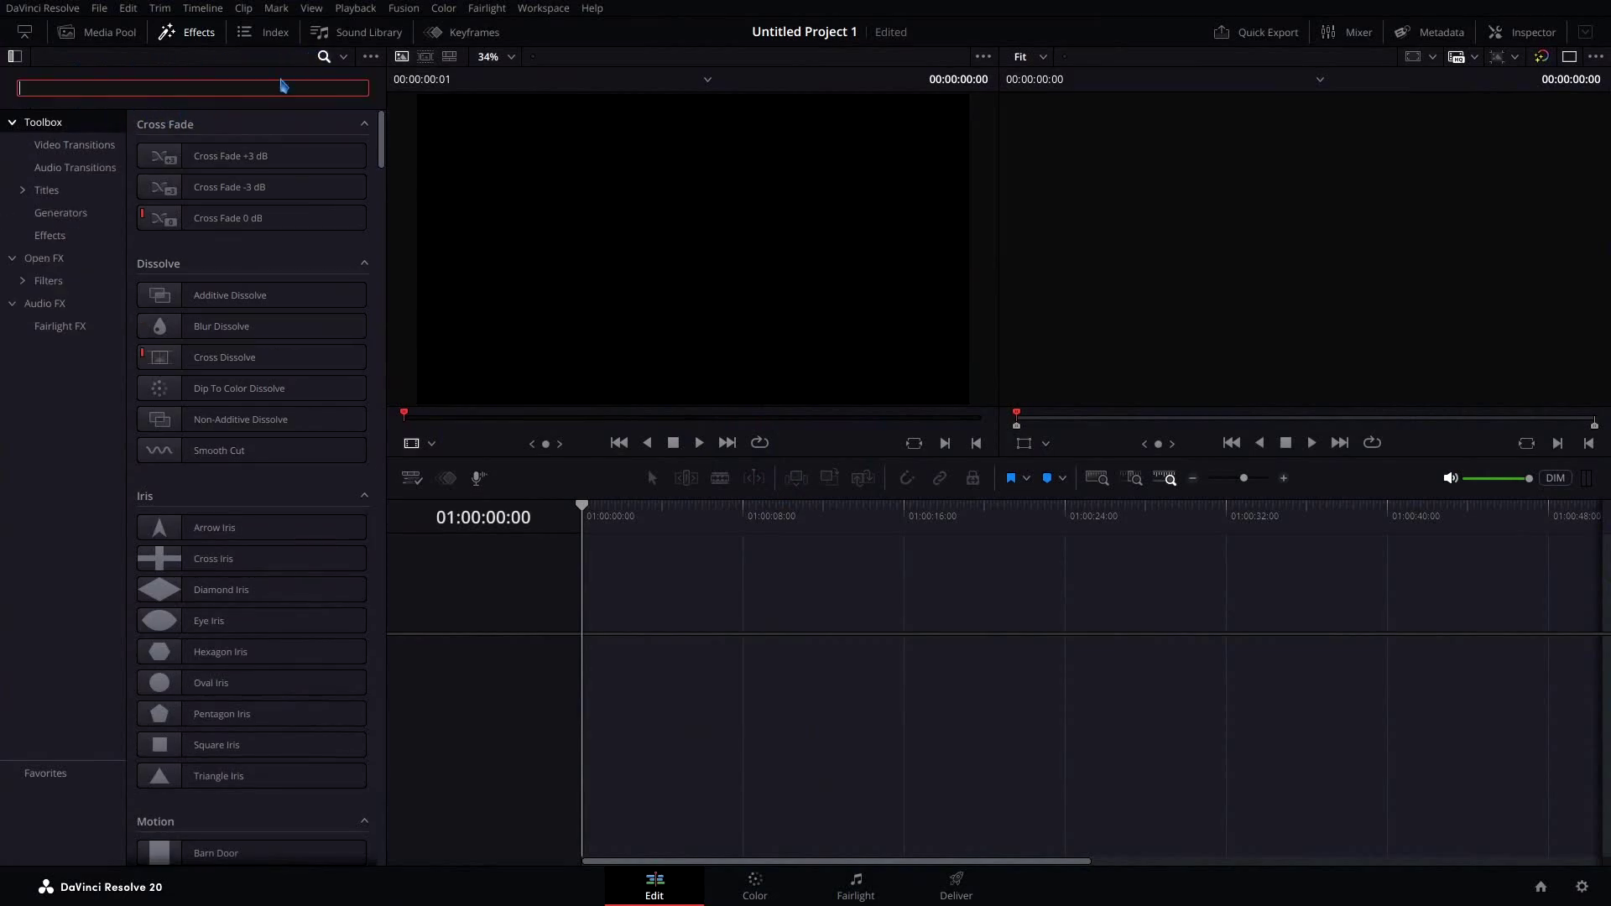
{"action": "type", "text": "gfjfdgjhfkhf"}
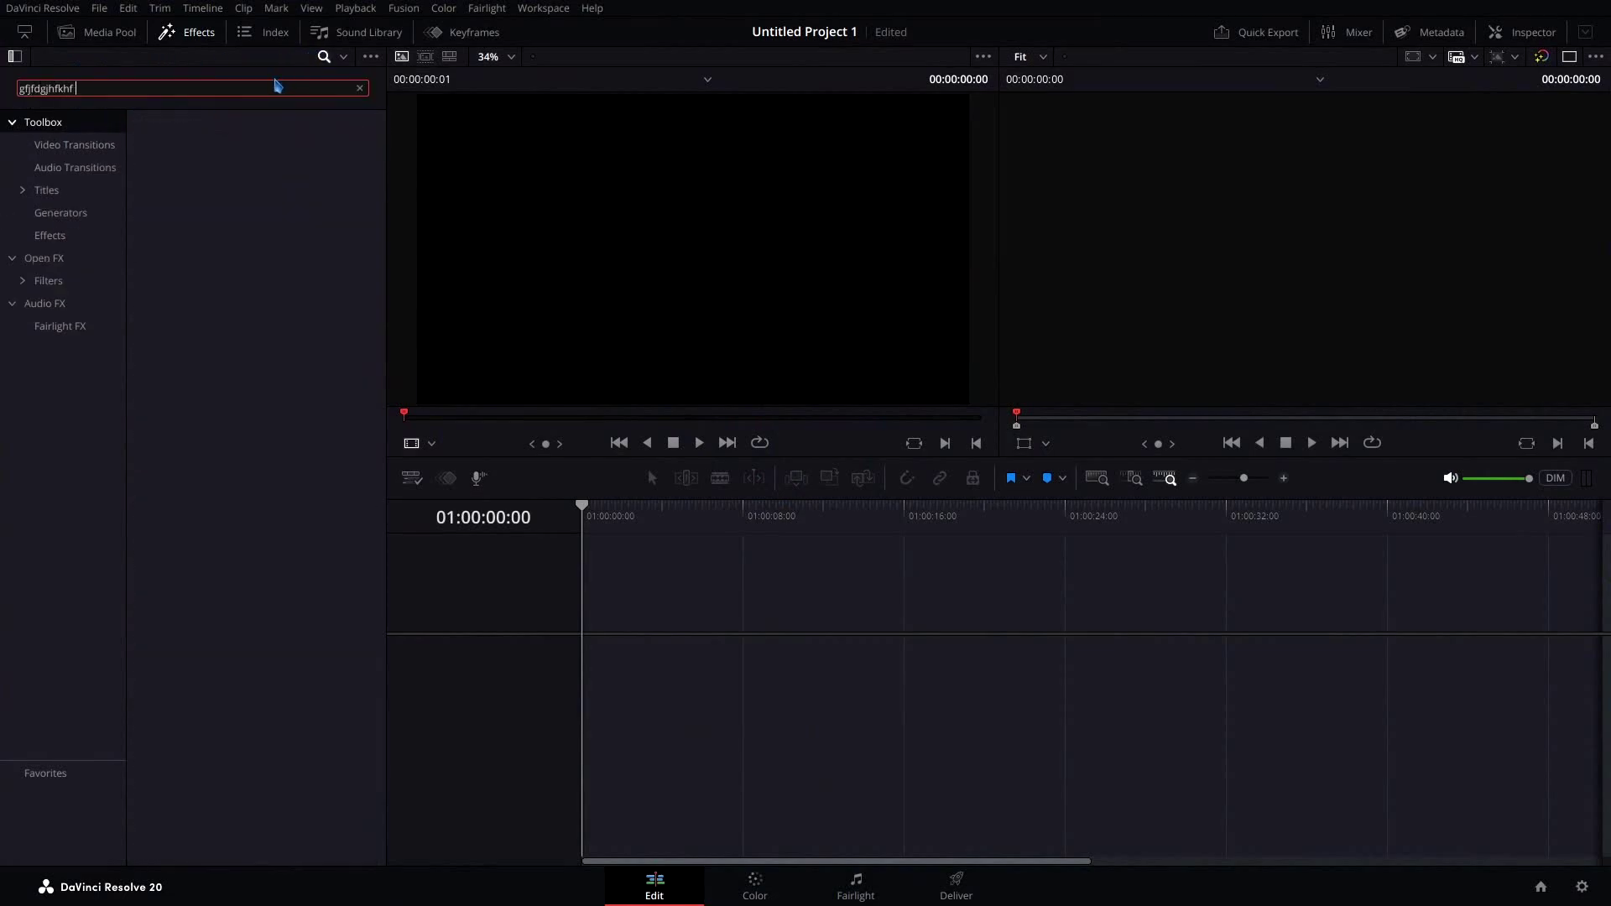
{"action": "type", "text": " fj fj dfghdfg"}
{"action": "left_click", "coordinate": [360, 89]}
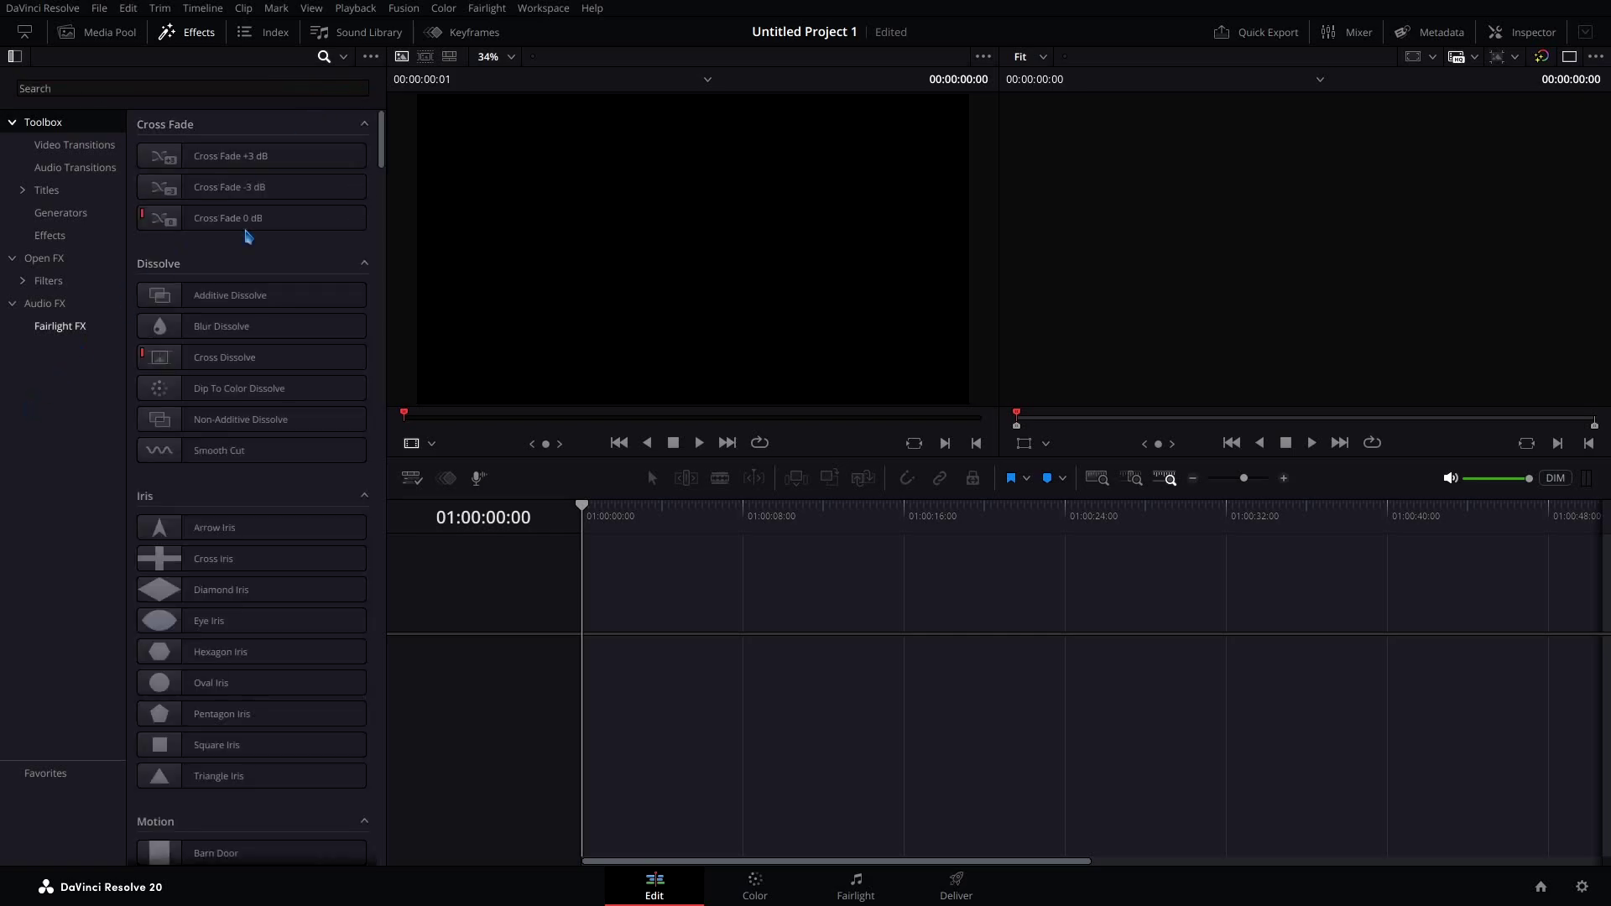
{"action": "left_click", "coordinate": [44, 8]}
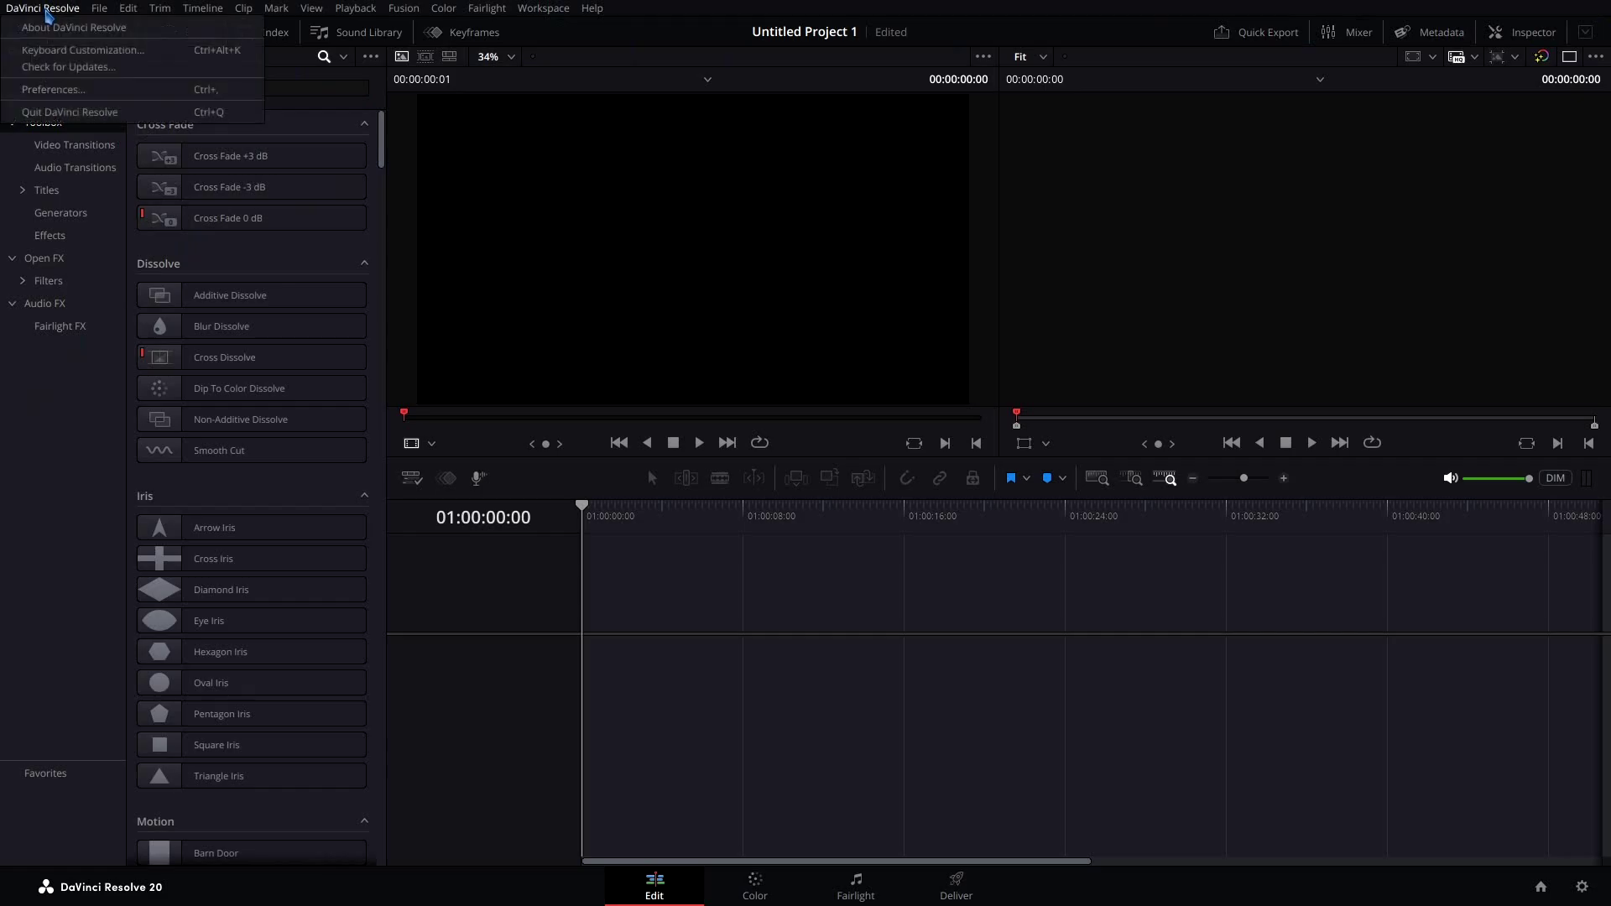
{"action": "left_click", "coordinate": [86, 112]}
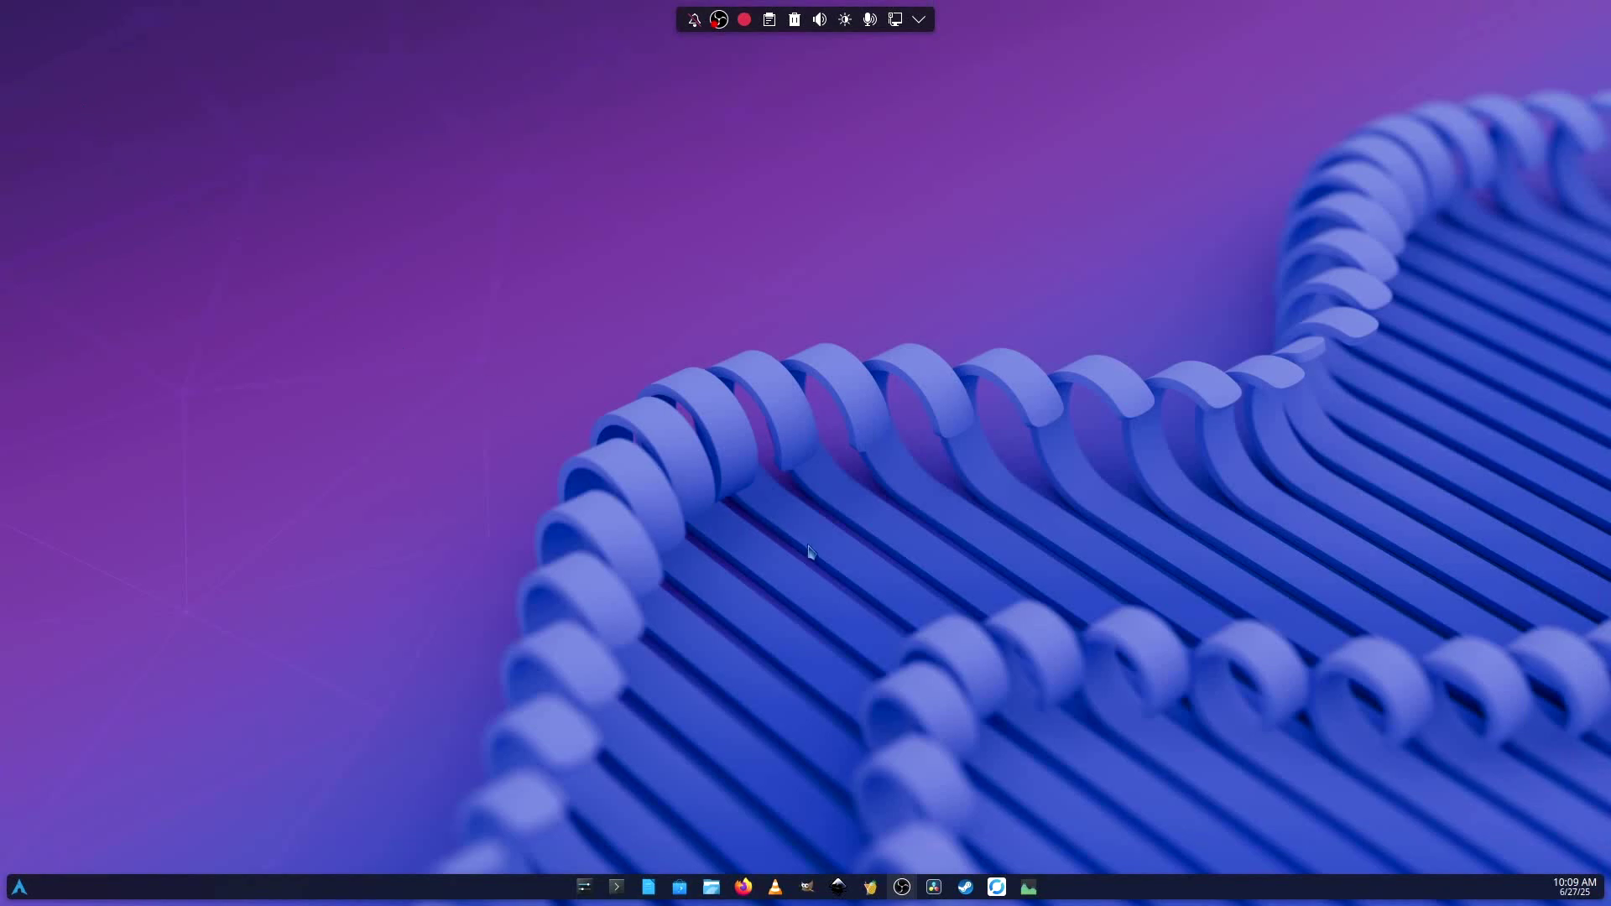
Glance at the clock's calendar, then relaunch DaVinci Resolve from its pinned taskbar icon.
{"action": "left_click", "coordinate": [1571, 891]}
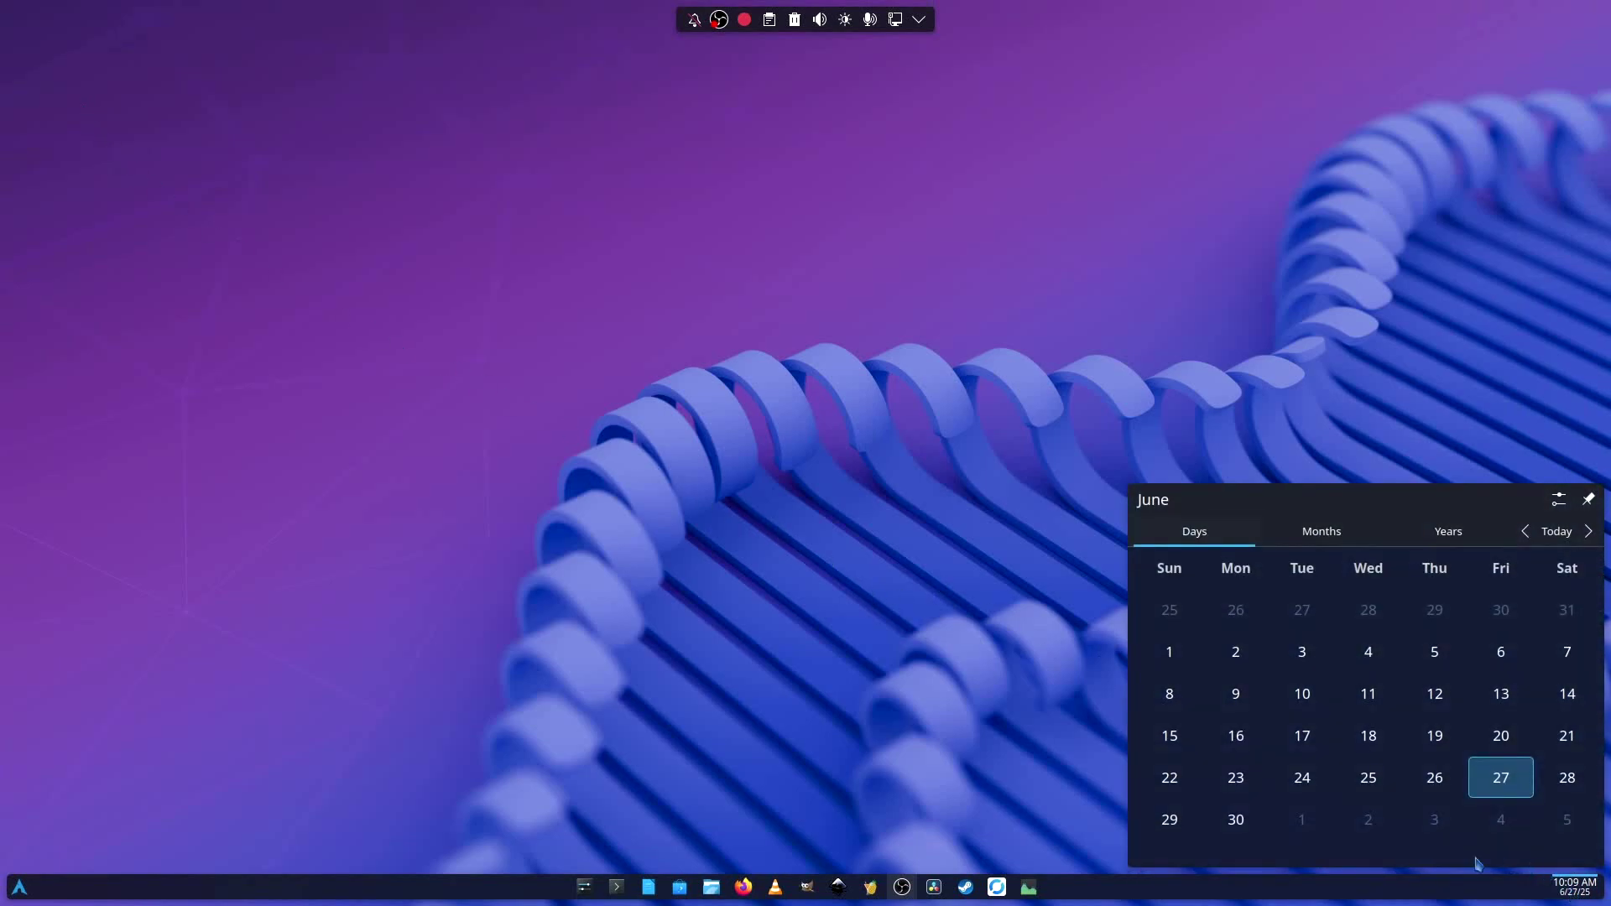
{"action": "left_click", "coordinate": [818, 785]}
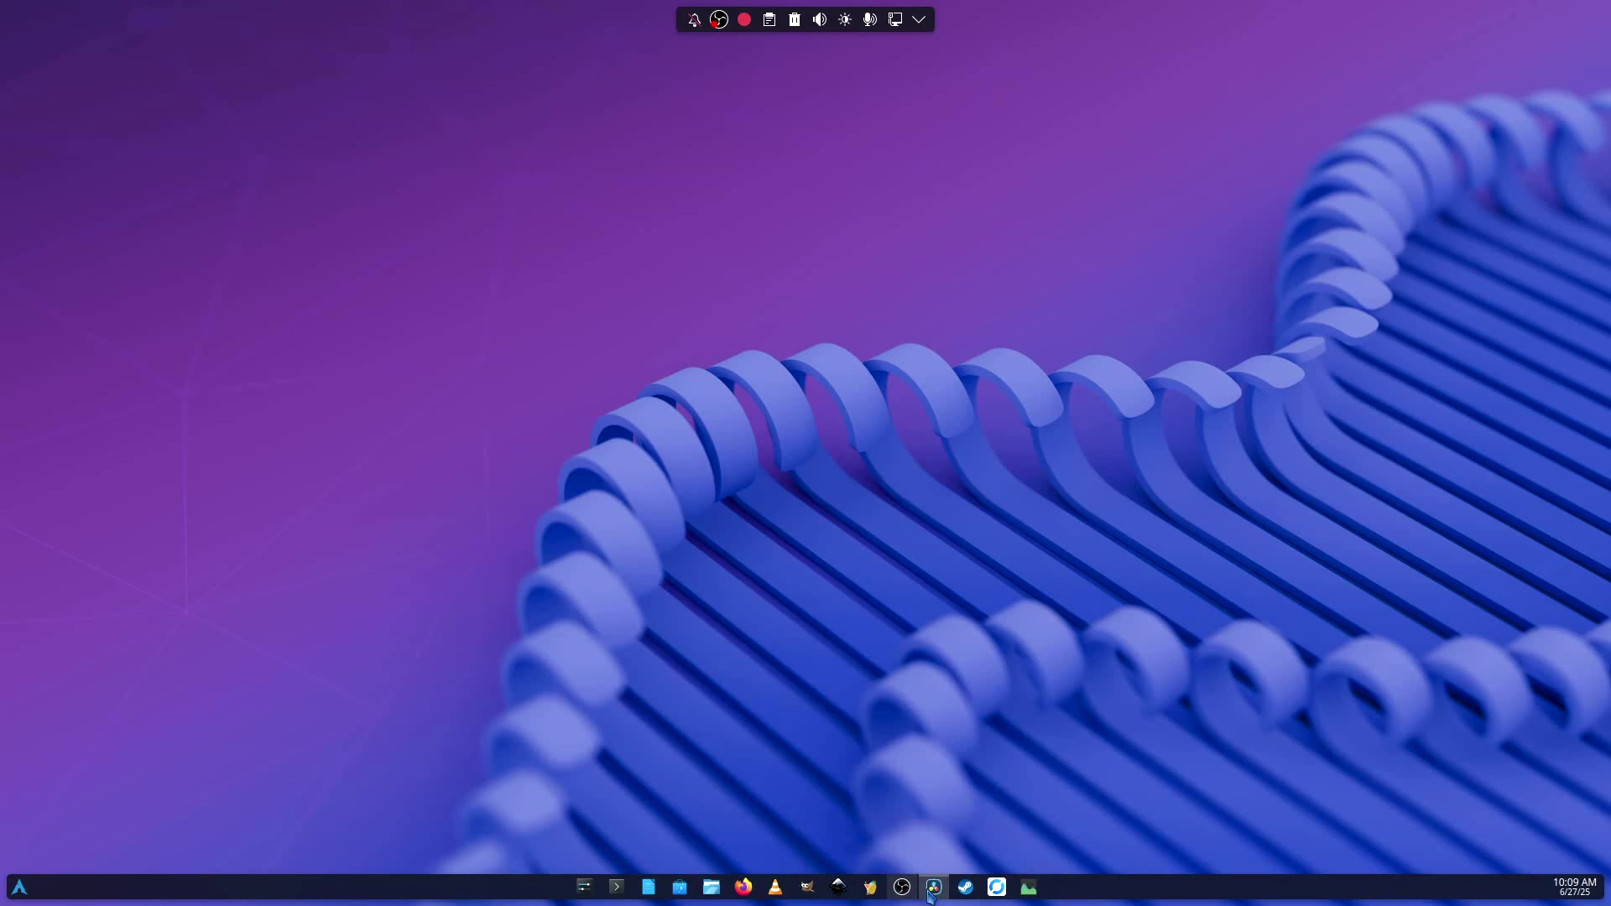
{"action": "mouse_move", "coordinate": [931, 895]}
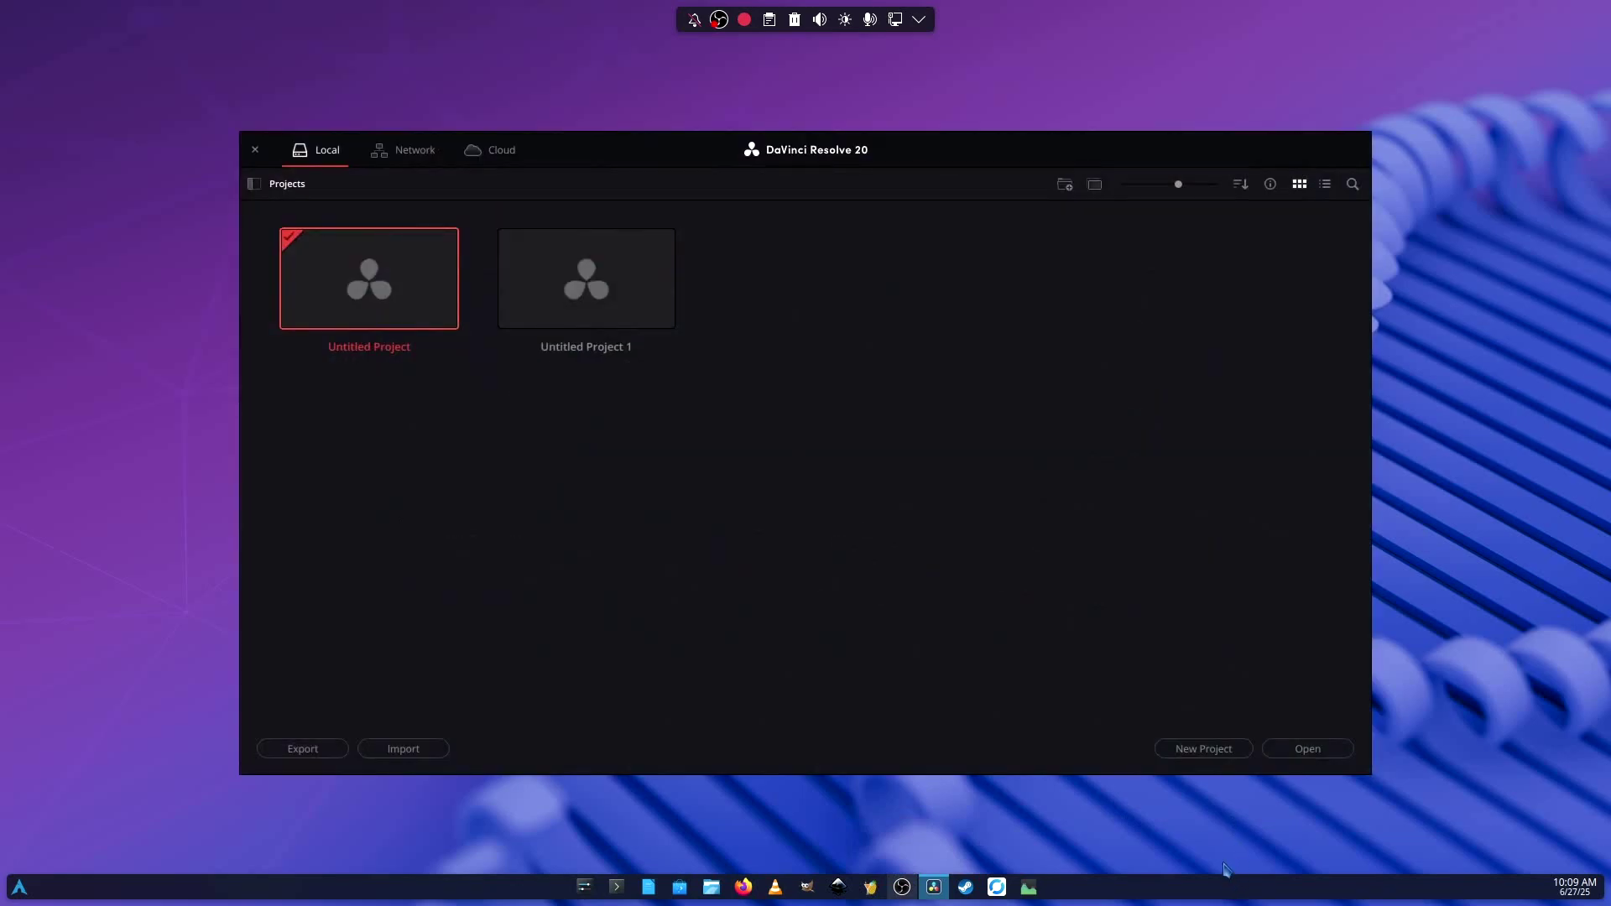
Delete the Untitled Project 1 project and close the Project Manager.
{"action": "right_click", "coordinate": [603, 323]}
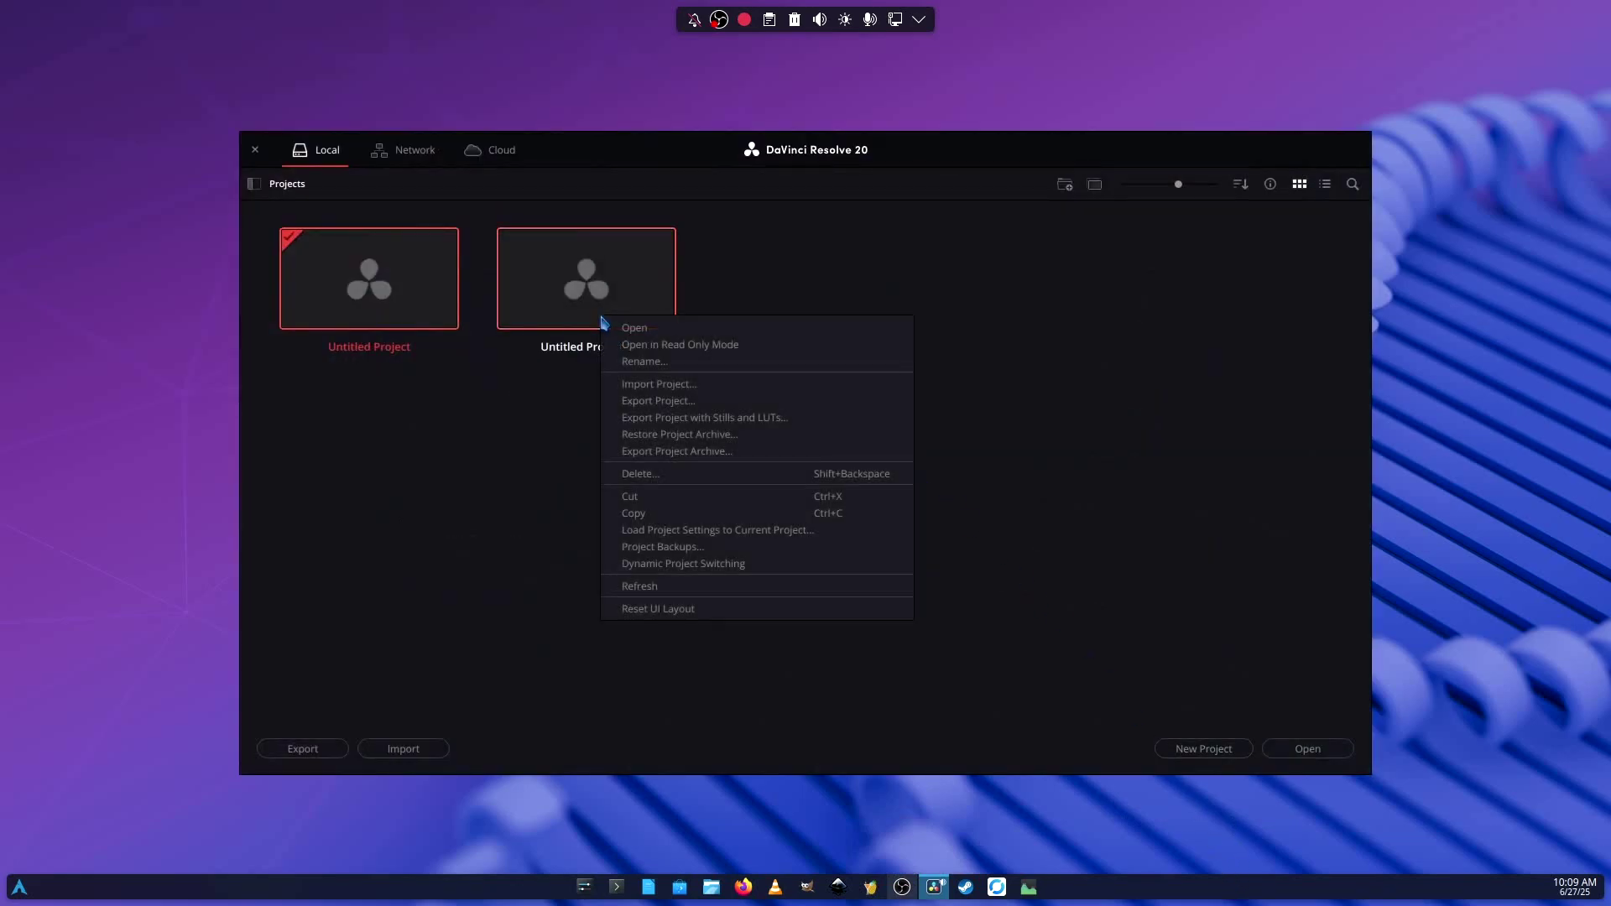
{"action": "left_click", "coordinate": [681, 471]}
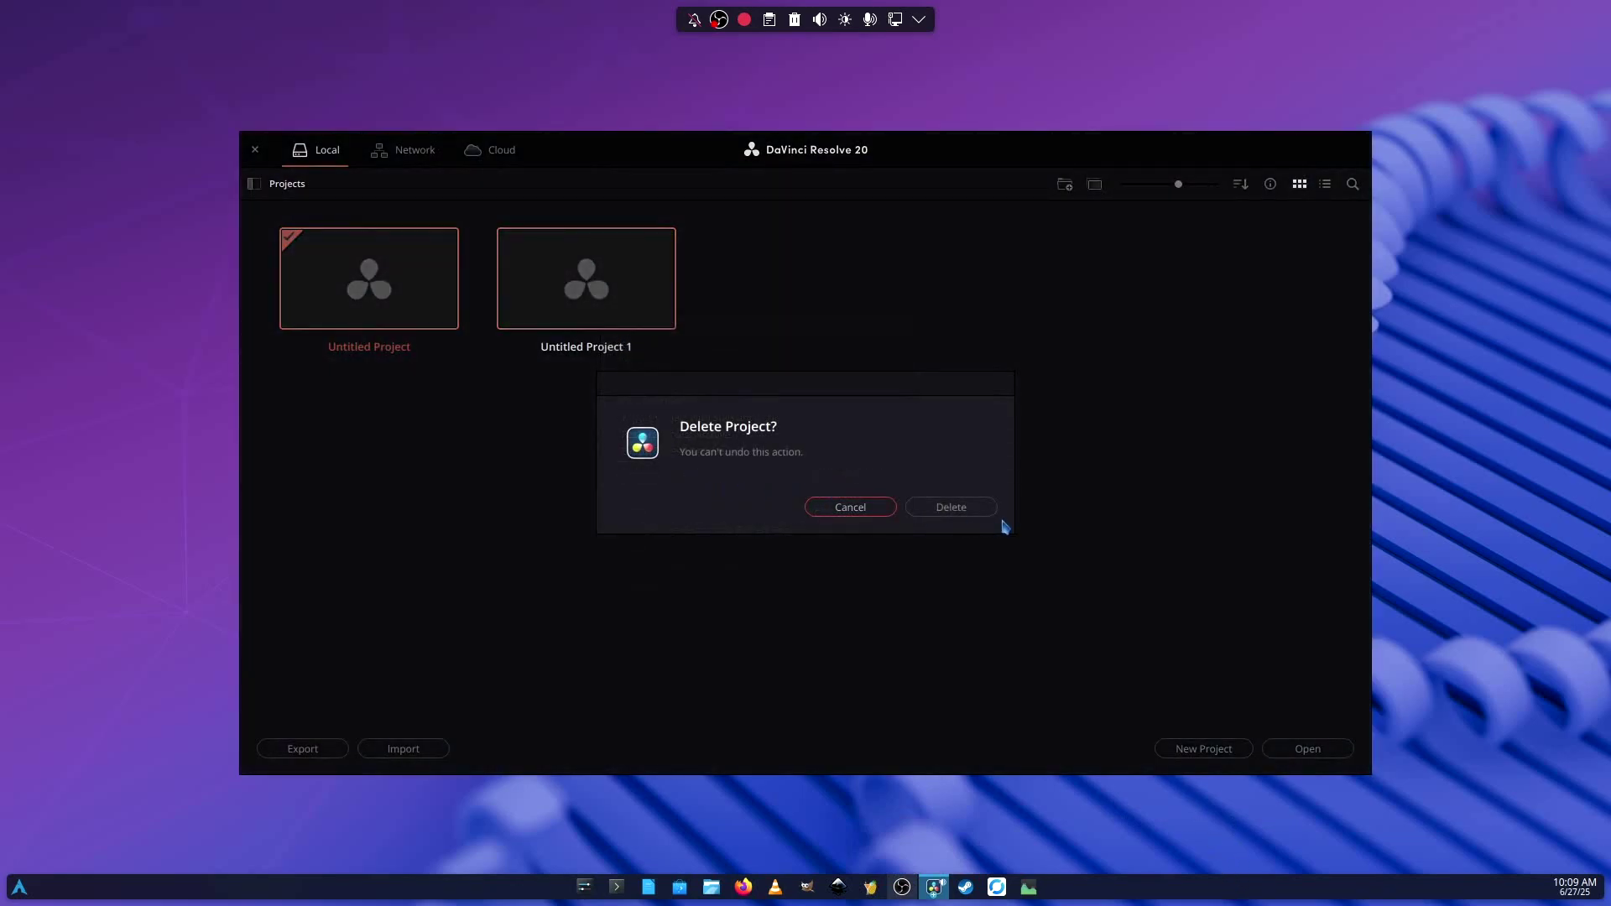
{"action": "left_click", "coordinate": [959, 507]}
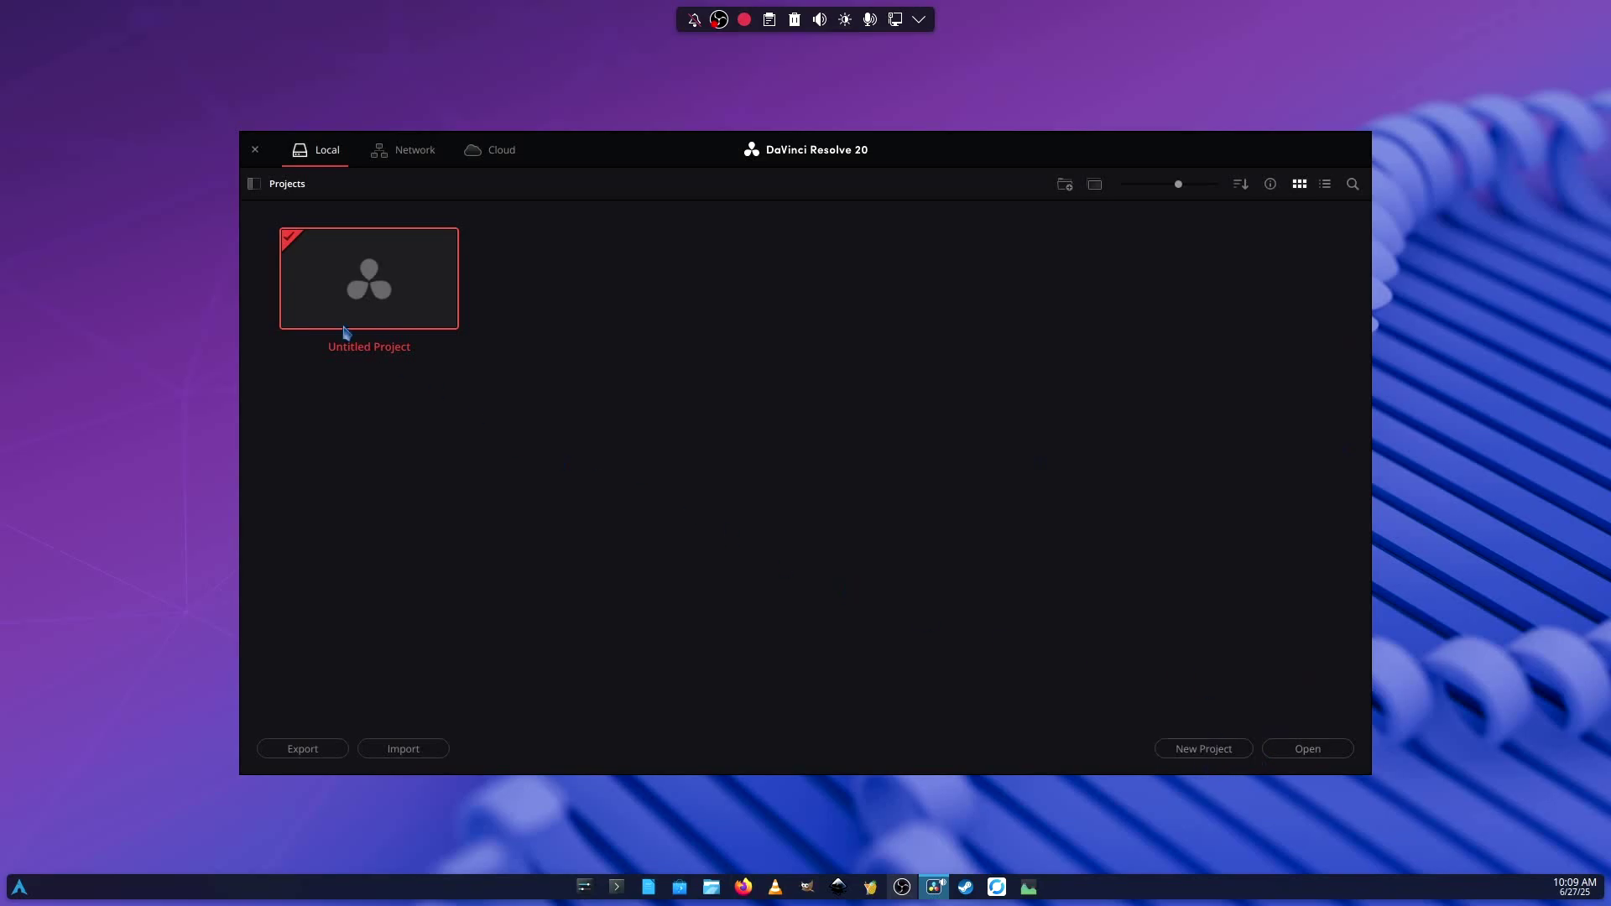
{"action": "left_click", "coordinate": [253, 150]}
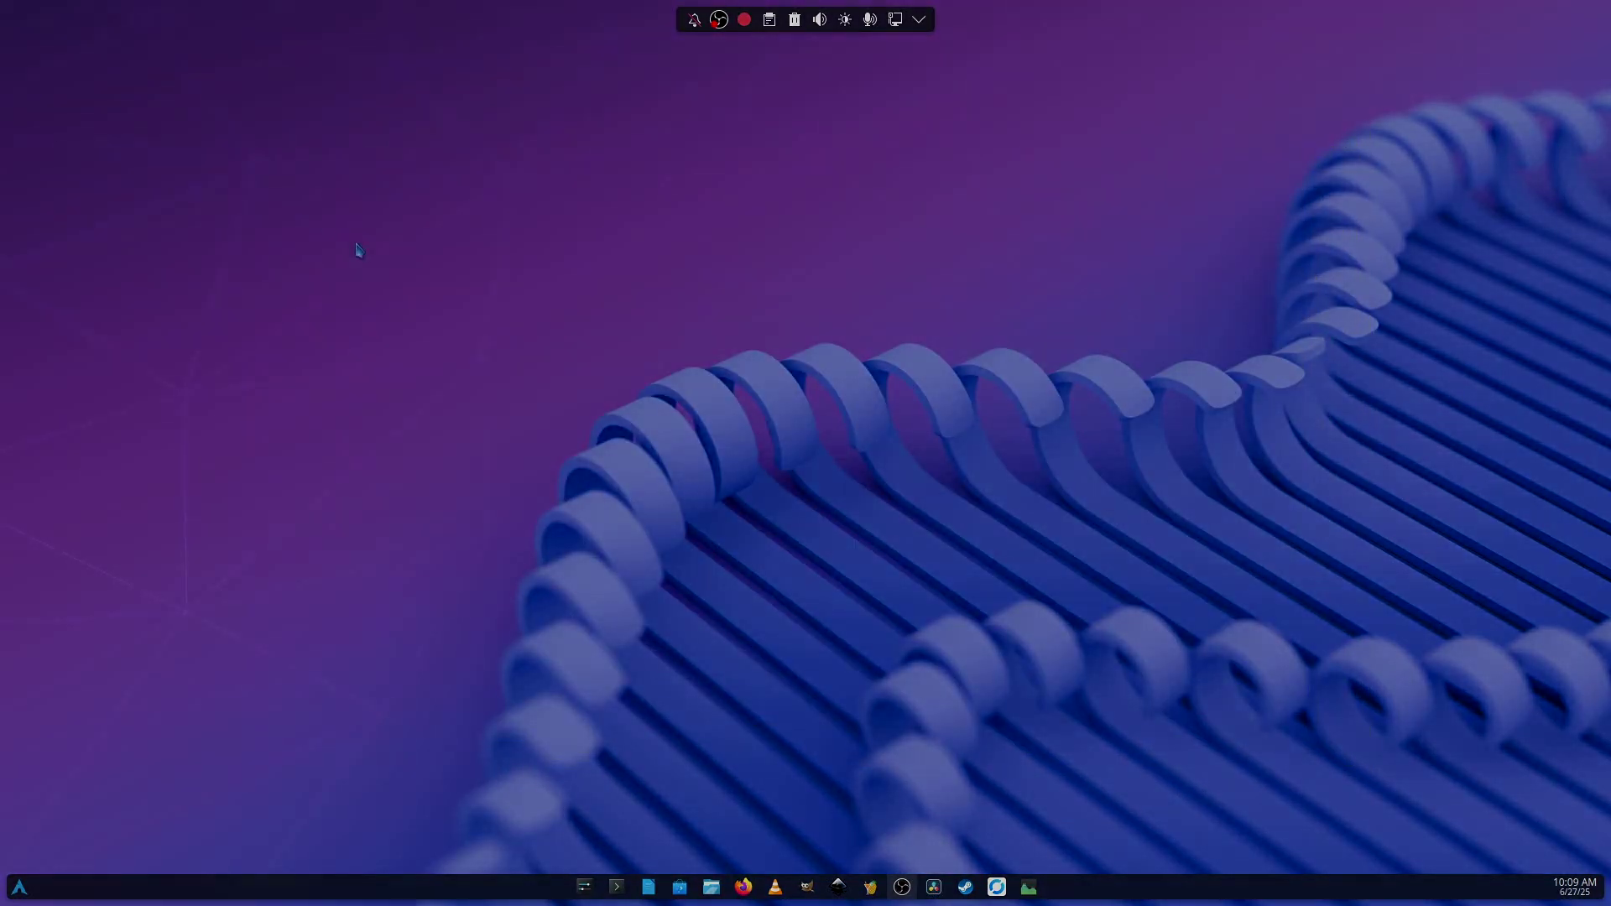